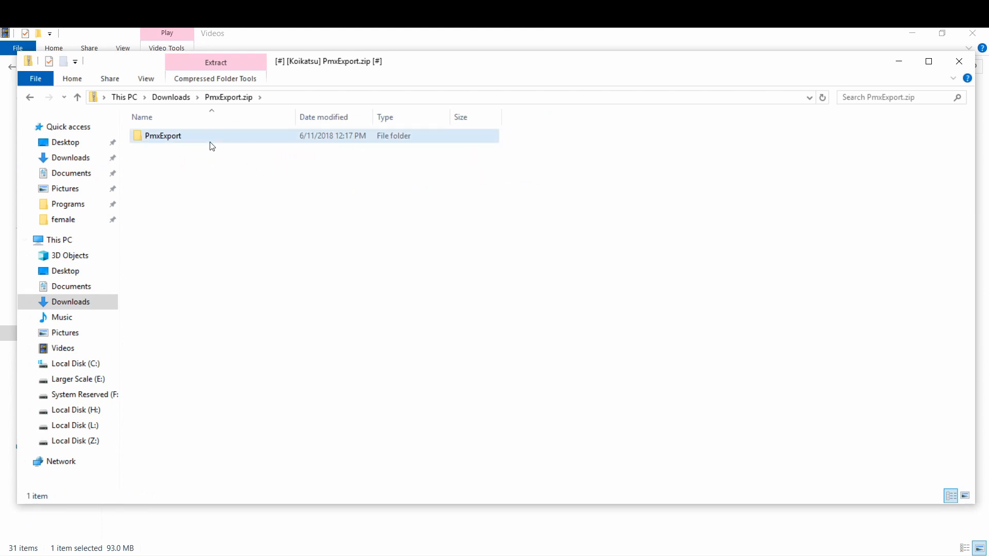
Copy PmxExport.dll out of the PmxExport.zip archive and paste it into the Downloads folder
double_click(211, 141)
right_click(211, 147)
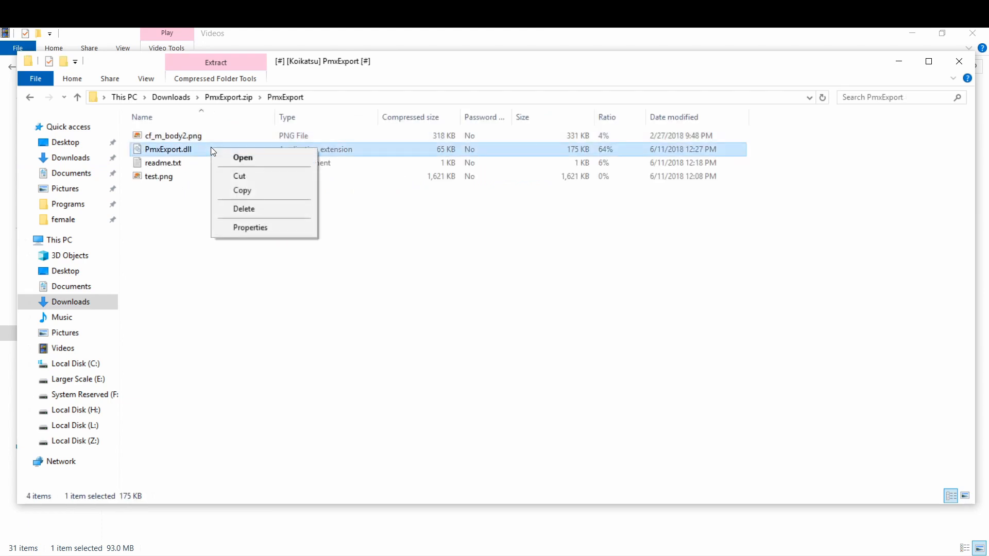
click(247, 190)
click(194, 100)
right_click(297, 221)
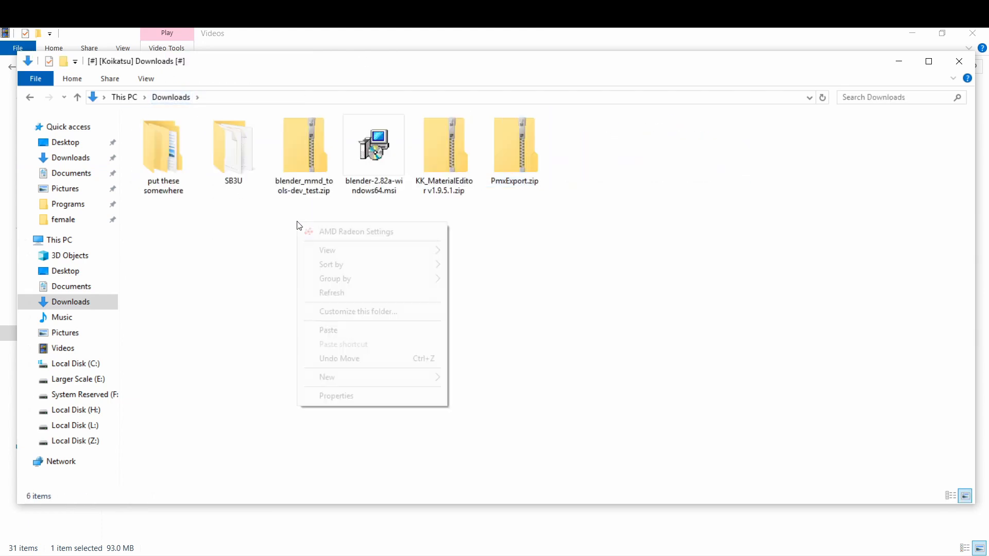
click(332, 329)
Browse the KK_MaterialEditor v1.9.5.1 archive down to KK_MaterialEditor.dll in BepInEx\plugins\KK_Plugins, then return to Downloads
double_click(430, 165)
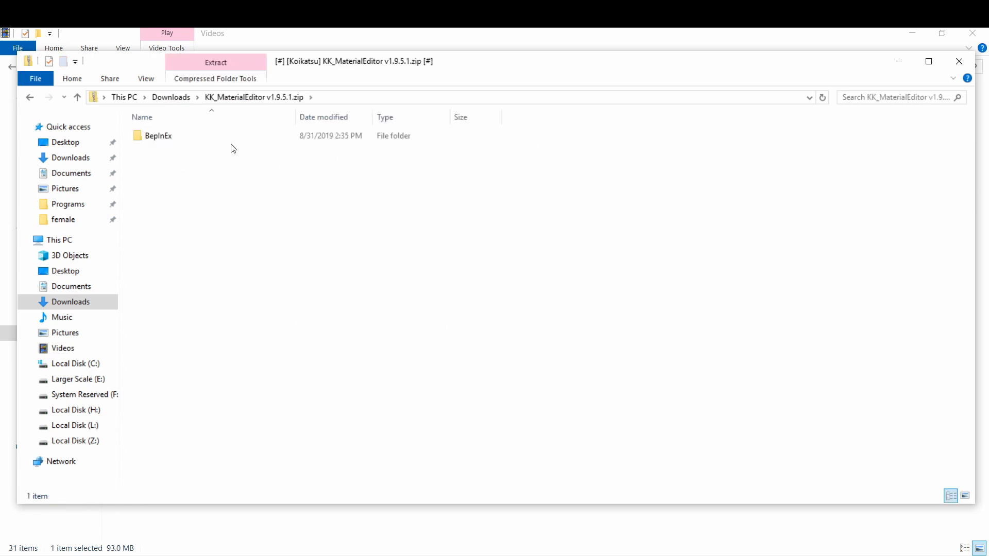
double_click(211, 139)
double_click(211, 139)
click(211, 139)
double_click(213, 143)
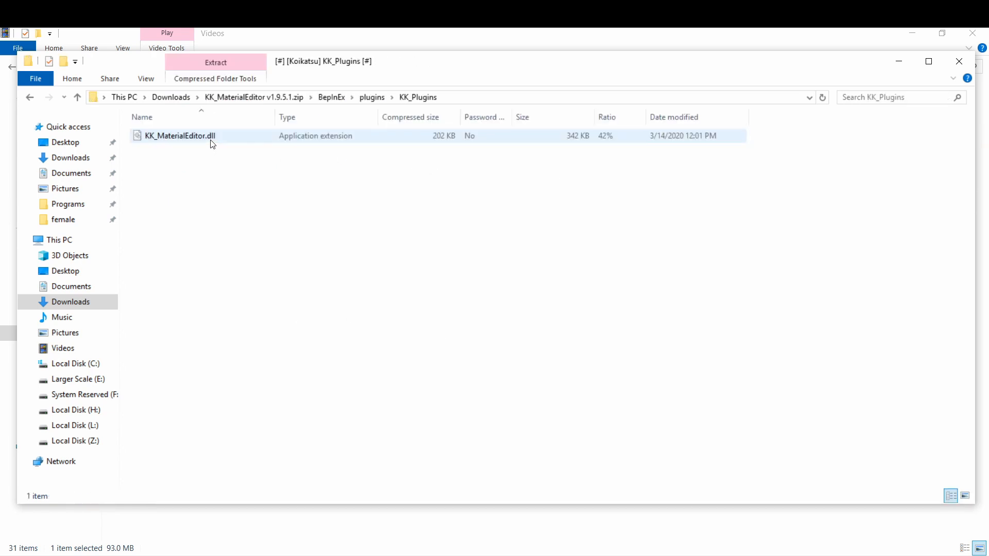
right_click(212, 141)
click(186, 100)
click(186, 99)
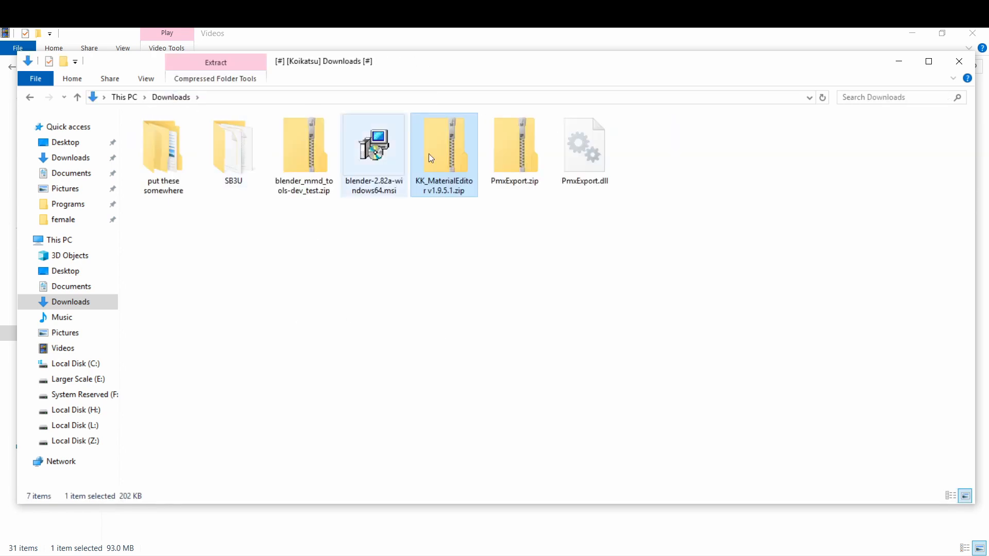
Move PmxExport.dll from Downloads into the Koikatsuu\BepInEx\plugins folder, replacing the existing file
click(612, 157)
right_click(598, 147)
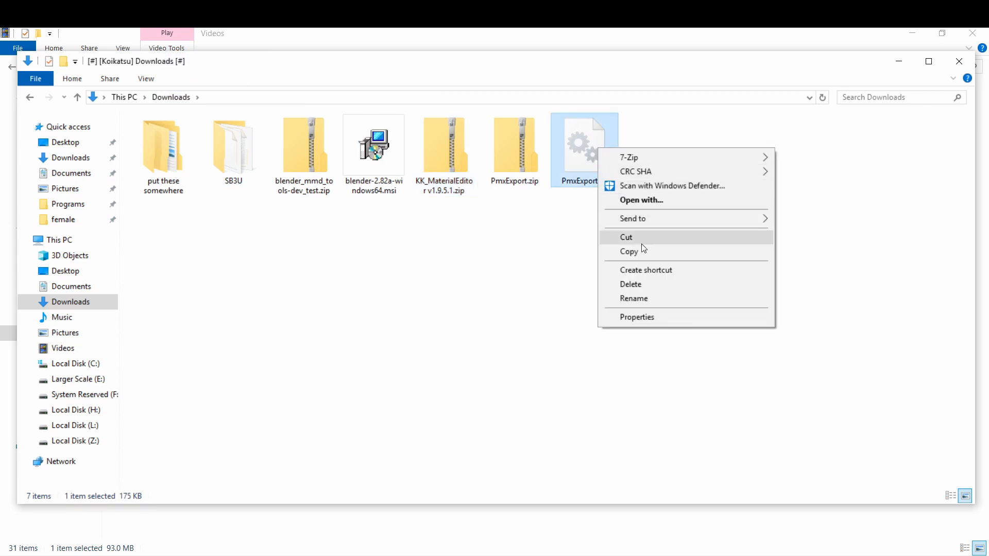
click(641, 238)
click(64, 220)
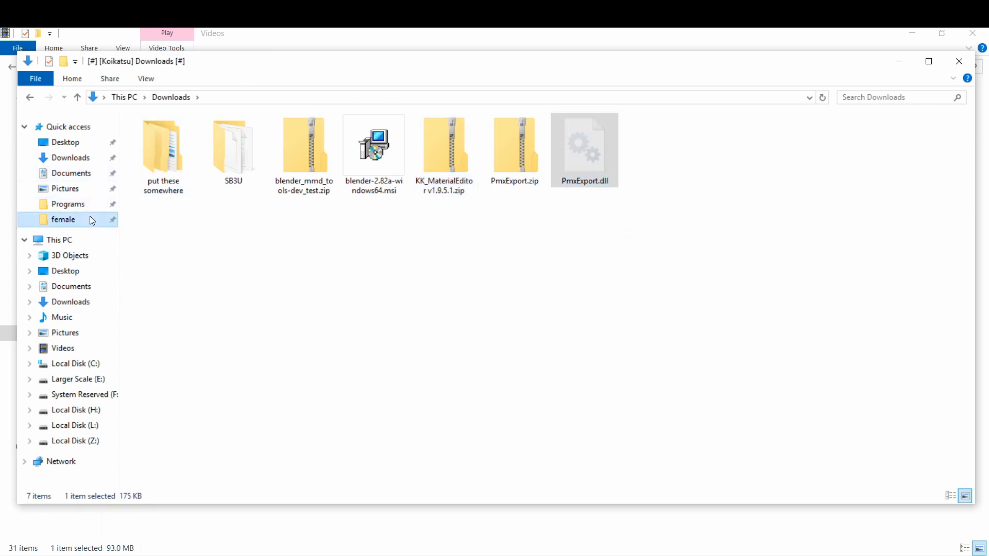
click(211, 97)
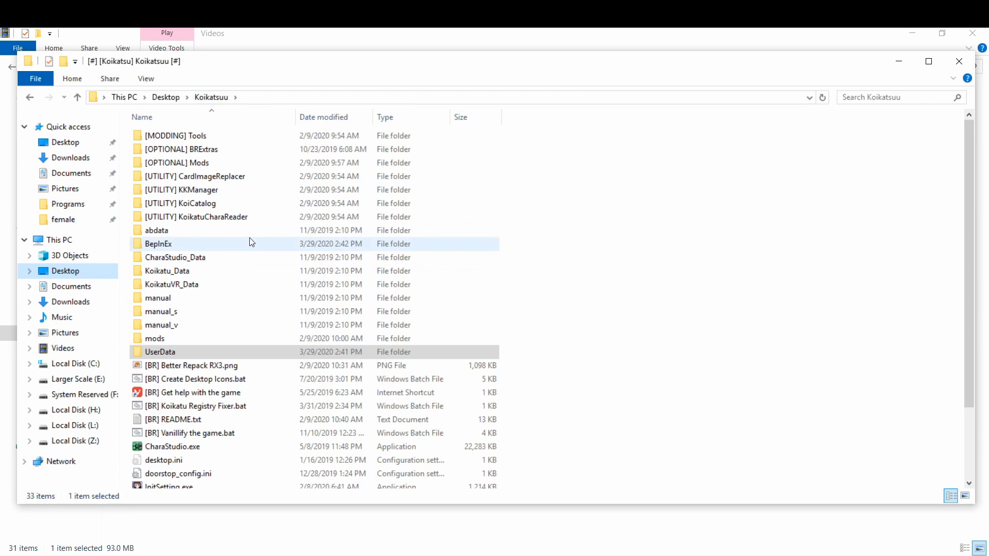
double_click(249, 238)
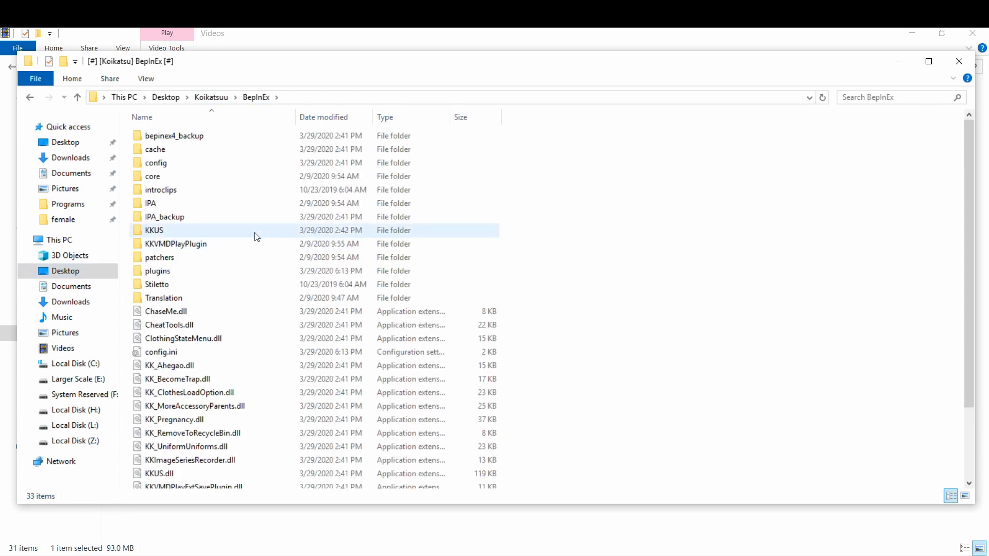
double_click(259, 269)
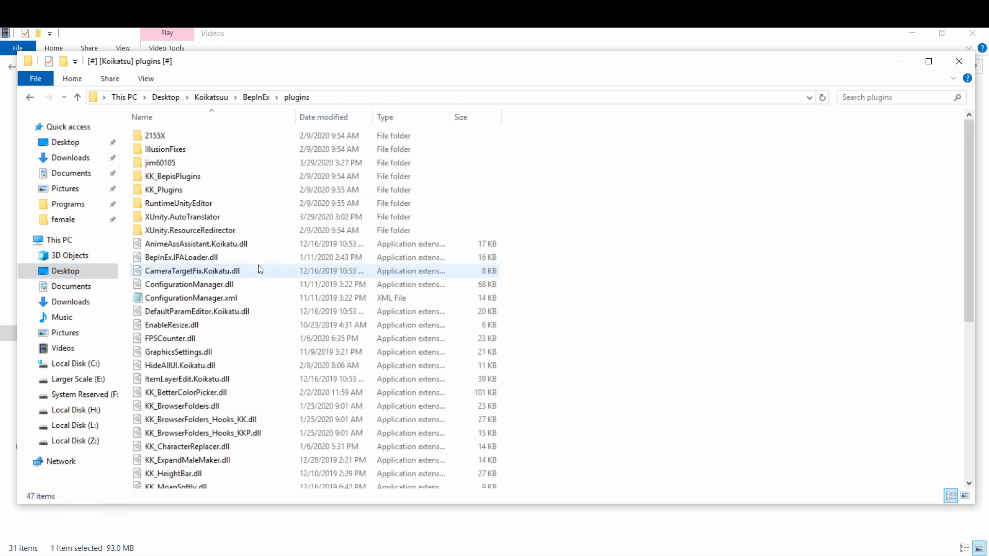
right_click(624, 272)
click(669, 373)
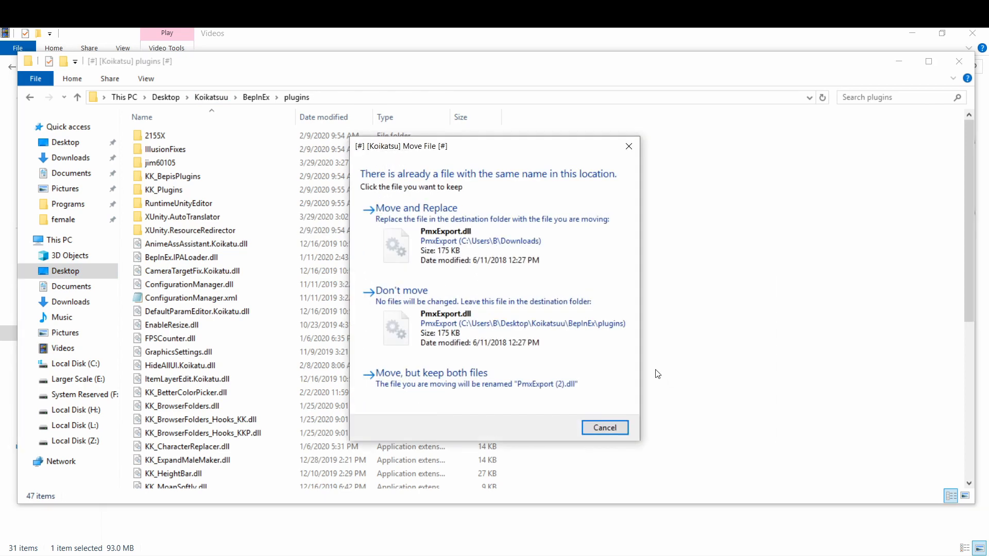
click(502, 232)
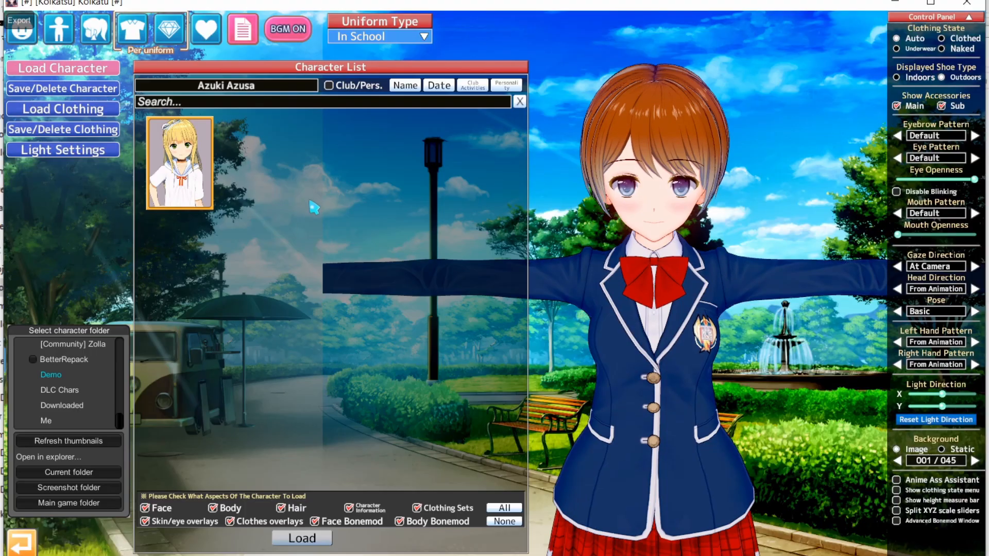
Load the blonde character in Koikatsu and open the Material Editor for her sailor top
click(304, 539)
click(132, 29)
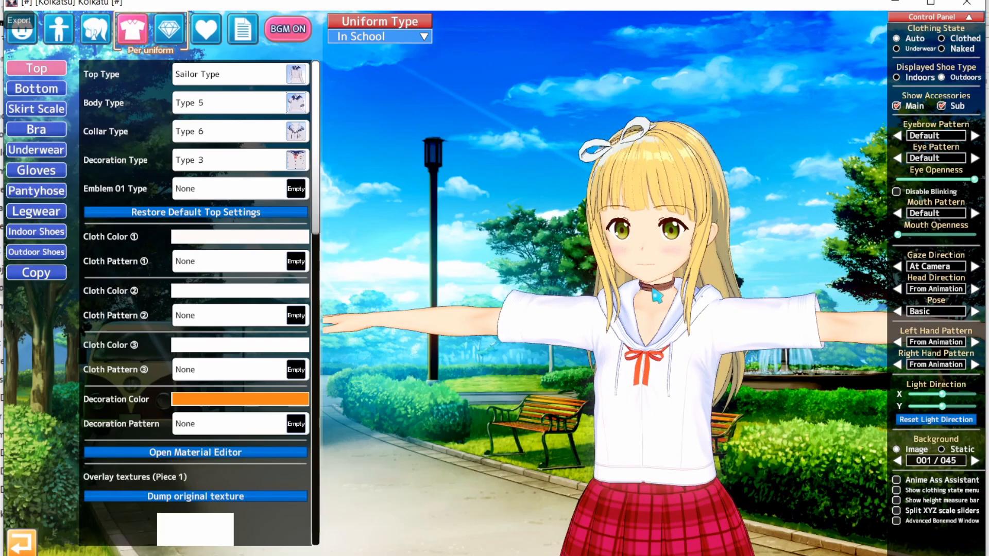
click(36, 89)
click(62, 69)
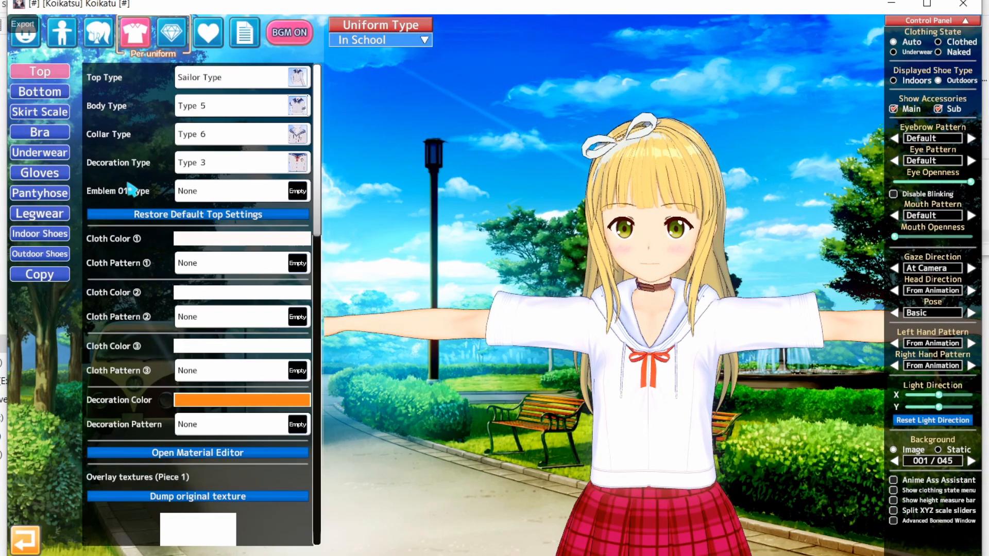
click(150, 454)
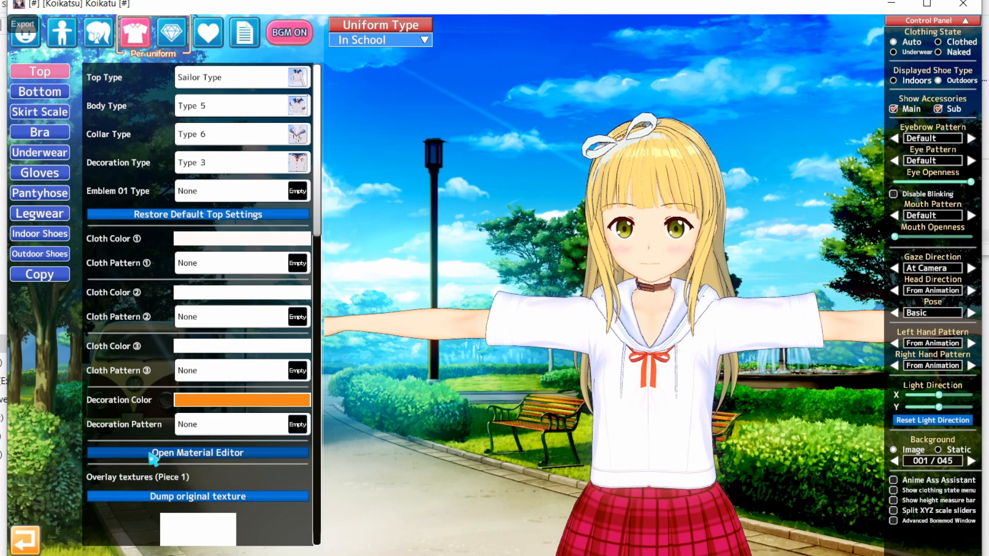
drag(427, 286, 625, 120)
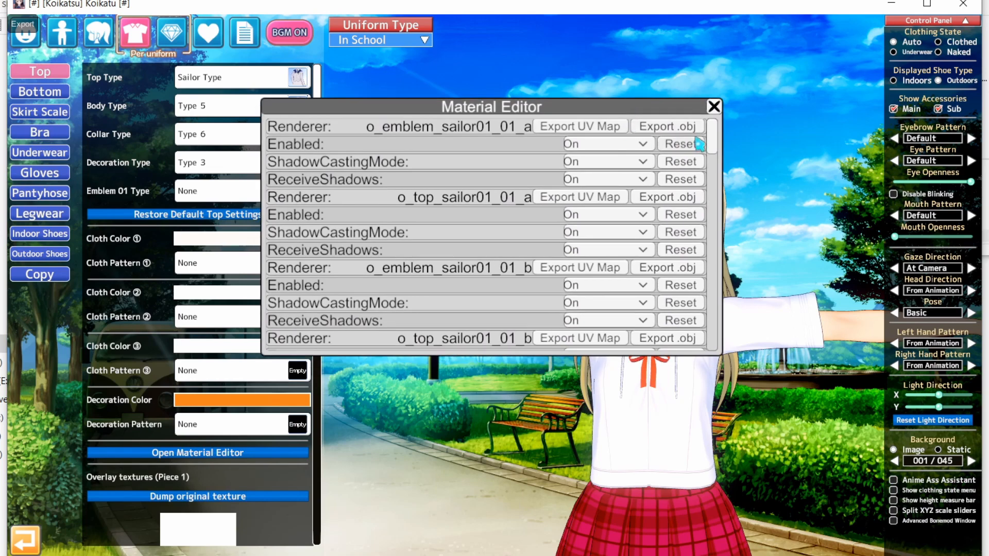
Export the DetailMask and liquidmask textures of the top's cf_m_top_sailor01_01 material
scroll(715, 144, down, 2)
drag(709, 136, 715, 180)
scroll(693, 163, up, 1)
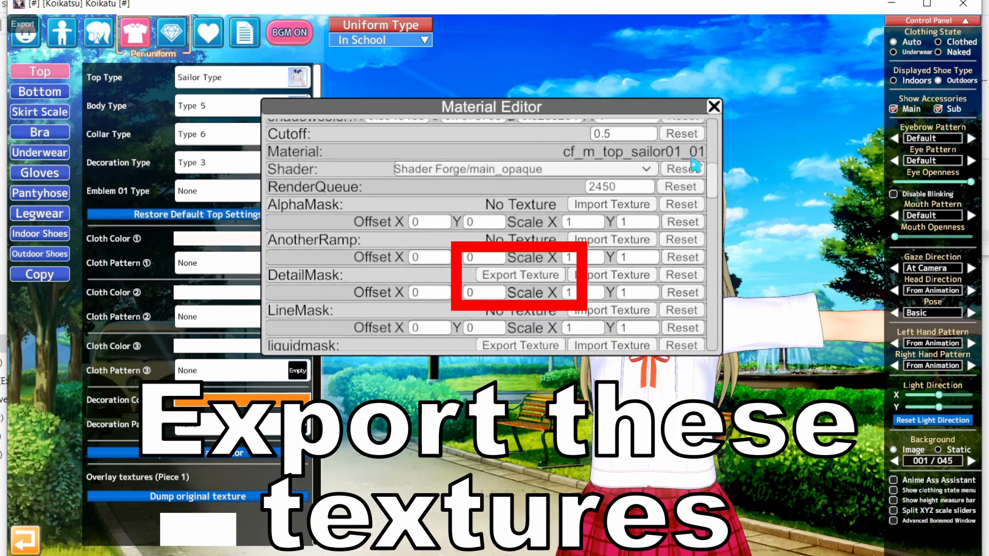
click(530, 279)
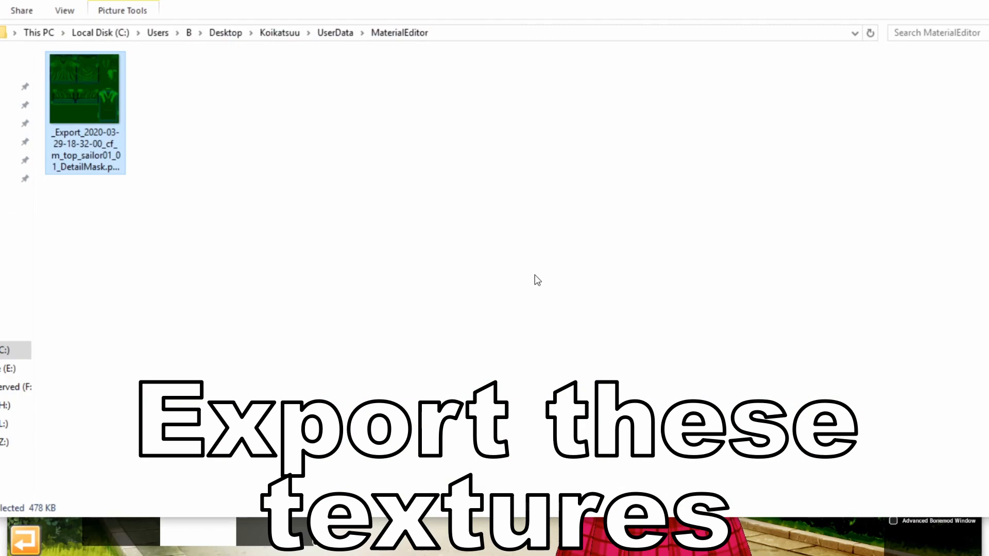
key(alt+Tab)
scroll(533, 281, down, 2)
click(531, 286)
drag(309, 92, 248, 102)
click(700, 202)
Export the MainTex and NormalMap textures of the top's cf_m_top_sailor01_01 material
scroll(536, 328, down, 3)
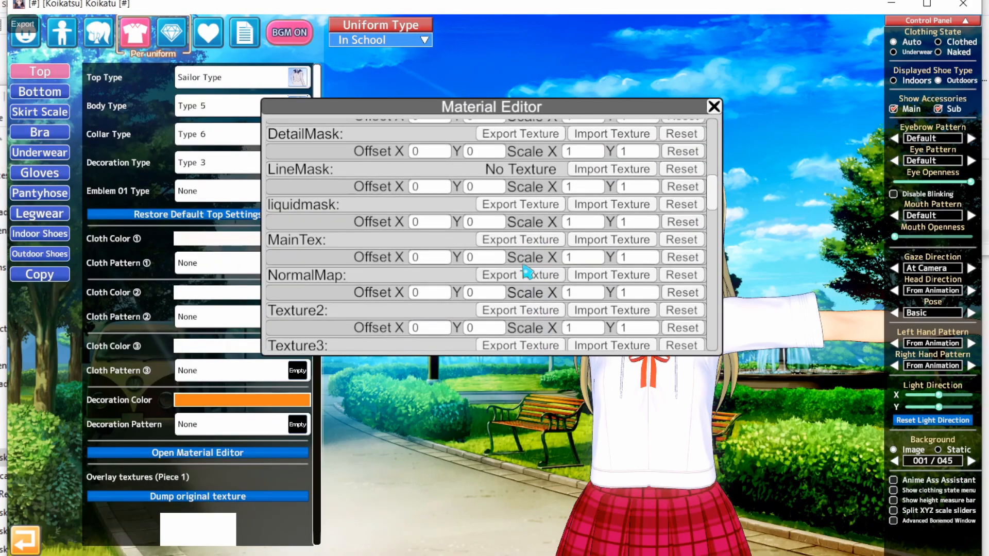
click(520, 238)
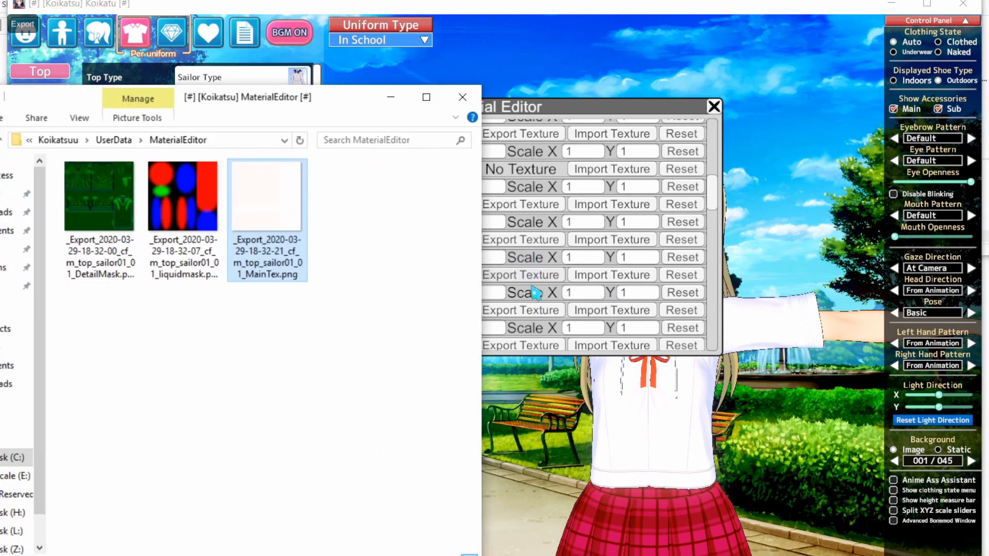
click(531, 278)
Export the DetailMask, MainTex and NormalMap textures of cf_m_top_sailor06_02 and cf_m_top_sailor04_03, then close the Material Editor
scroll(543, 285, down, 5)
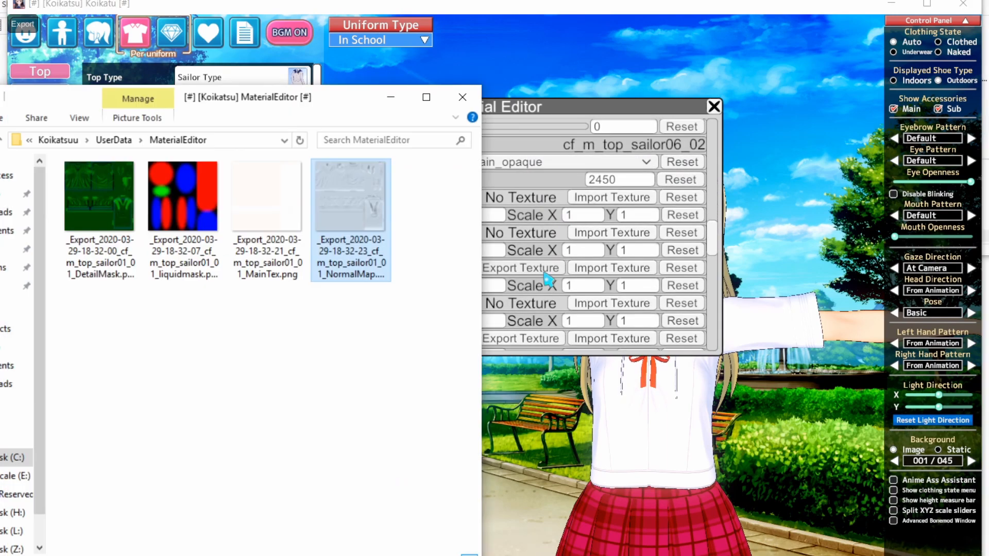
click(543, 285)
scroll(530, 190, down, 3)
scroll(528, 226, up, 2)
click(713, 106)
Export the DetailMask, MainTex and NormalMap textures of the skirt's cf_m_bot_skirt03 material
click(62, 93)
click(197, 289)
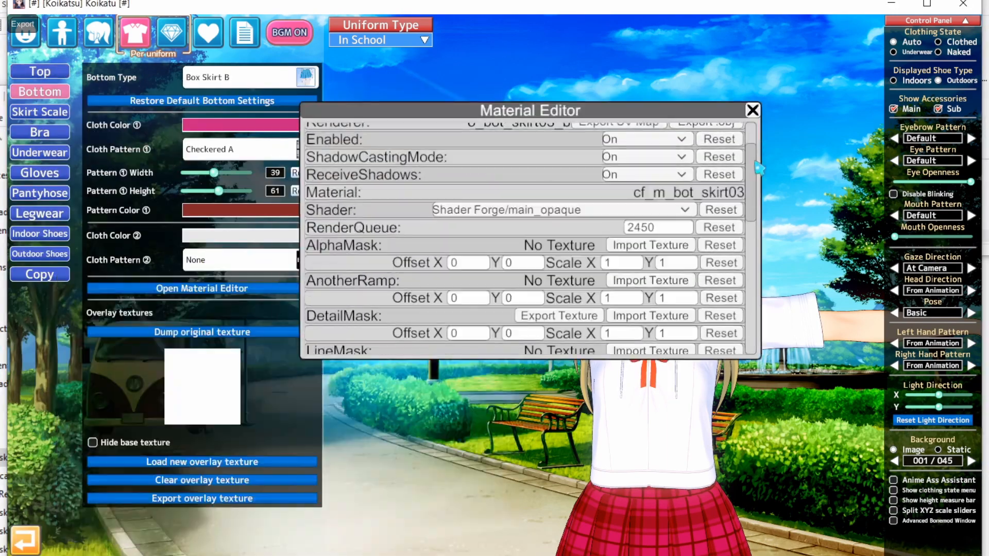
scroll(558, 268, down, 3)
click(553, 238)
click(582, 273)
click(752, 108)
Export the DetailMask, MainTex and NormalMap textures of the Uwabaki indoor shoes
click(40, 233)
middle_drag(567, 309, 566, 155)
click(202, 232)
scroll(344, 468, down, 3)
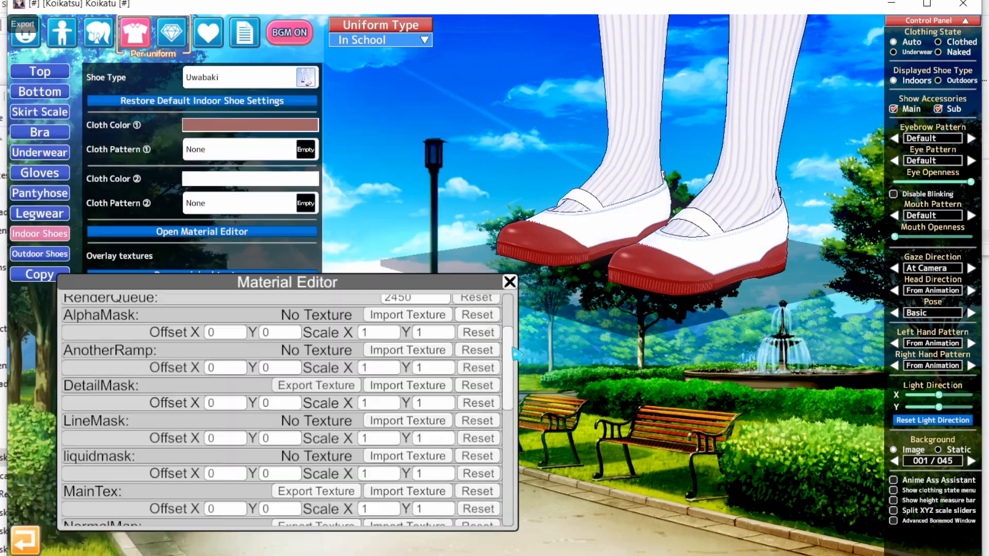
click(316, 497)
scroll(577, 268, down, 5)
scroll(576, 268, up, 8)
Open the Material Editor for the legwear, export the socks' NormalMap texture and close the editor
click(64, 211)
click(258, 232)
scroll(876, 266, down, 3)
scroll(876, 266, down, 3)
click(680, 329)
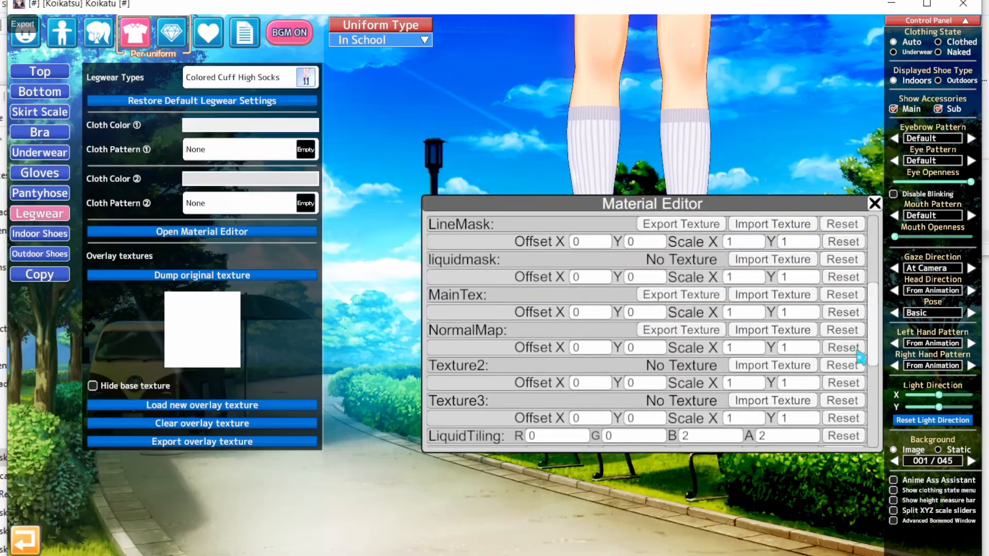
click(874, 203)
Set the clothing state to Clothed and open the bra settings
click(957, 42)
middle_drag(669, 155, 670, 309)
click(40, 131)
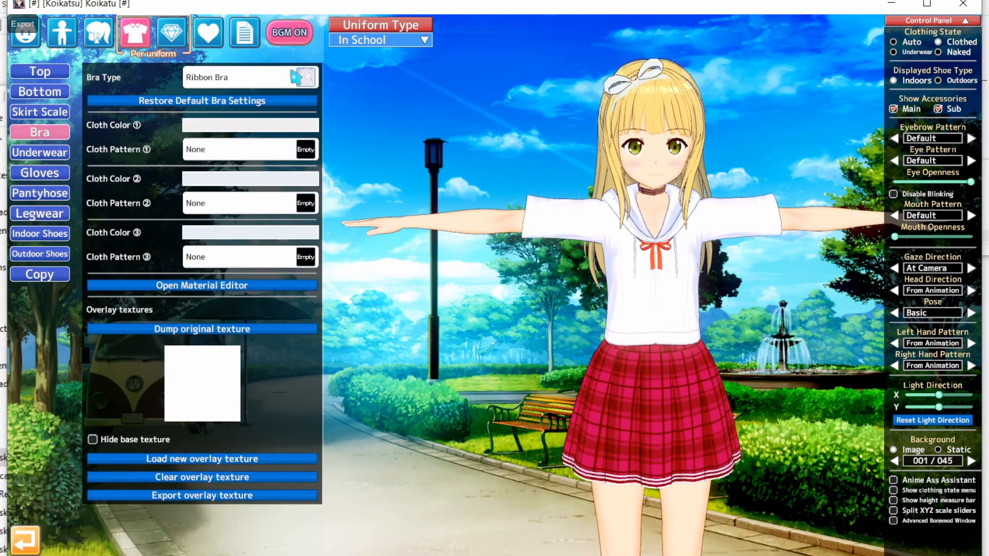
Open the Material Editor for the accessory and export its textures
click(171, 32)
middle_drag(361, 103, 315, 222)
click(257, 376)
mouse_move(507, 442)
mouse_down()
mouse_move(503, 347)
mouse_move(507, 391)
mouse_up()
click(316, 360)
click(315, 413)
click(507, 381)
Open the back hair settings and cycle the character's gaze direction
click(109, 97)
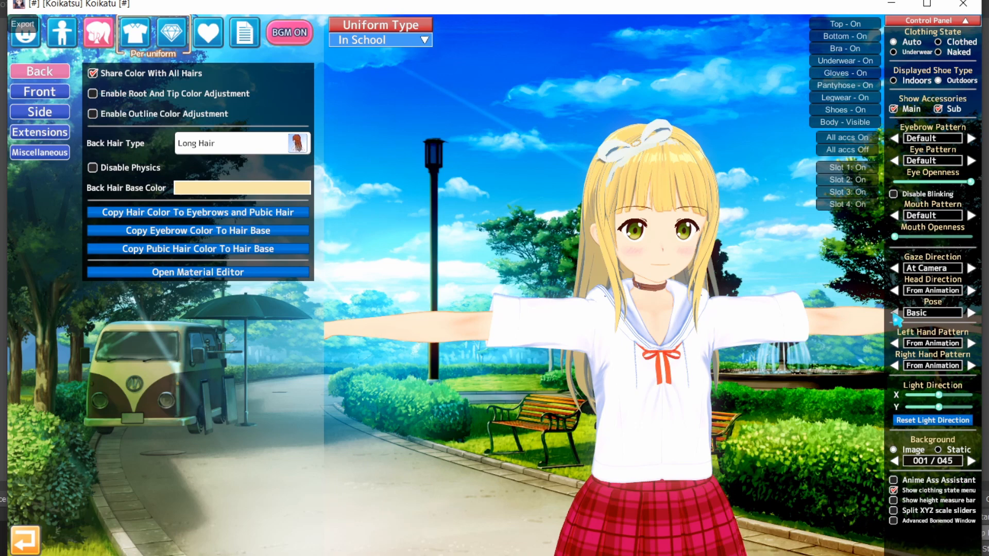
click(895, 269)
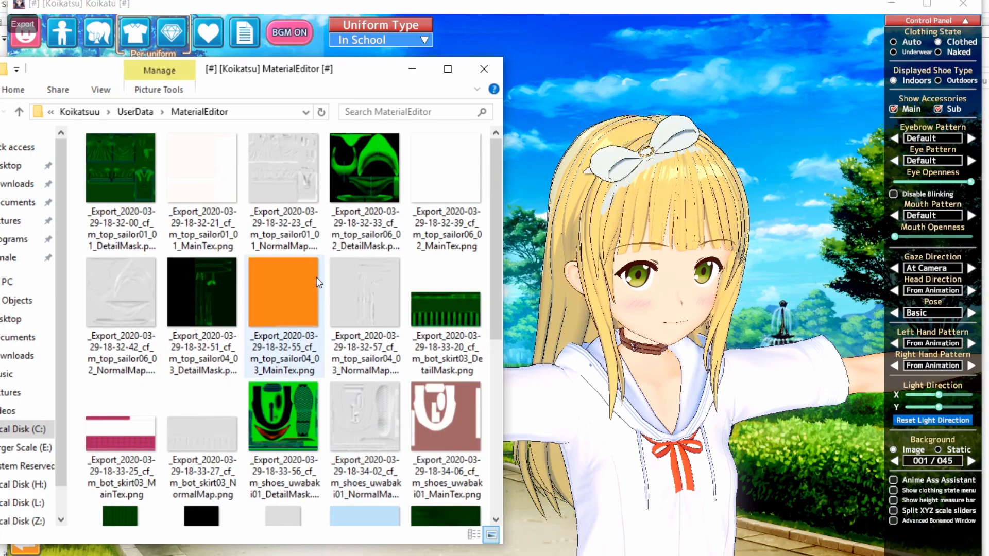
Select all exported textures in the MaterialEditor folder and place them on the clipboard
key(ctrl+a)
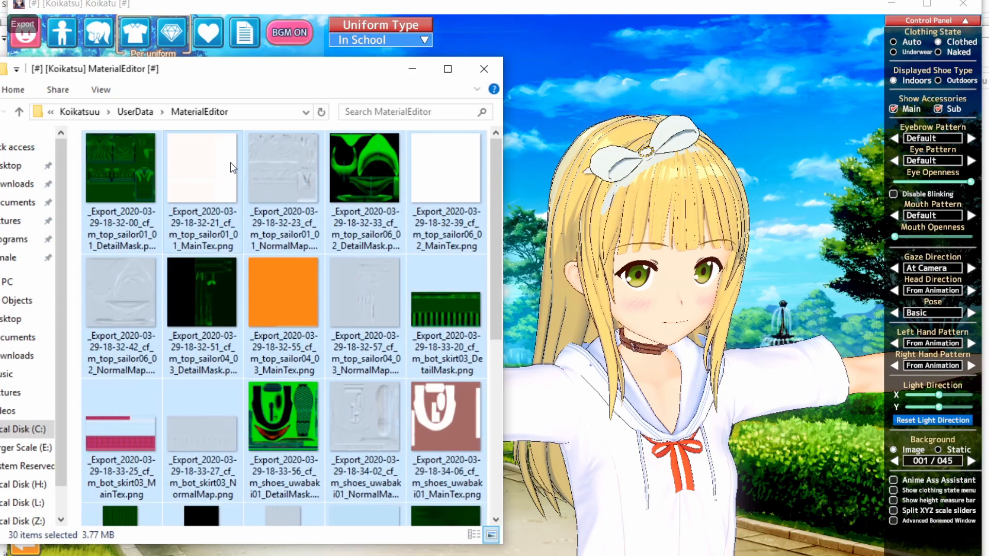
right_click(230, 163)
click(277, 365)
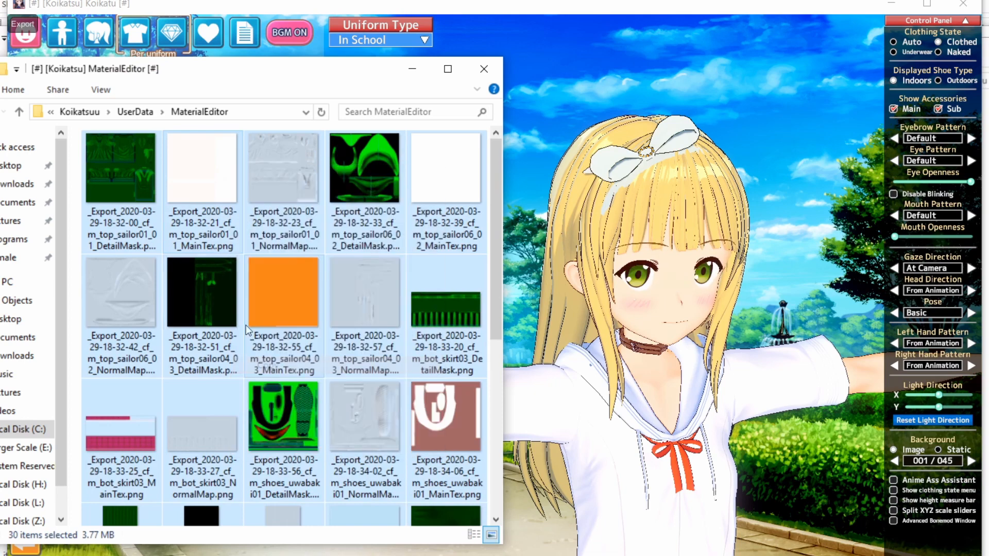
Create a folder named waifu in Downloads
click(21, 183)
right_click(230, 268)
mouse_move(286, 435)
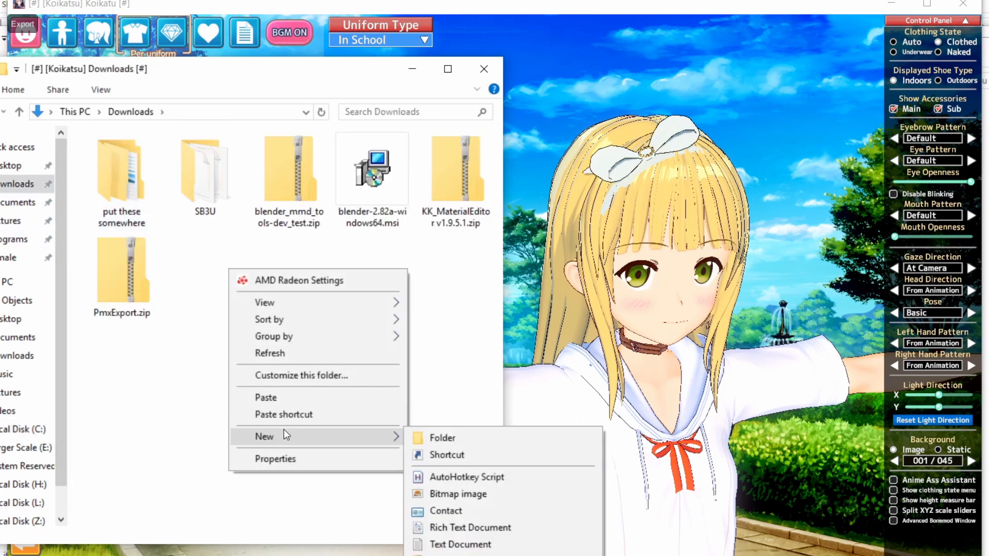
click(442, 438)
key(Return)
Create a subfolder named resources inside the waifu folder and paste the exported textures into it
click(4, 69)
text(resources)
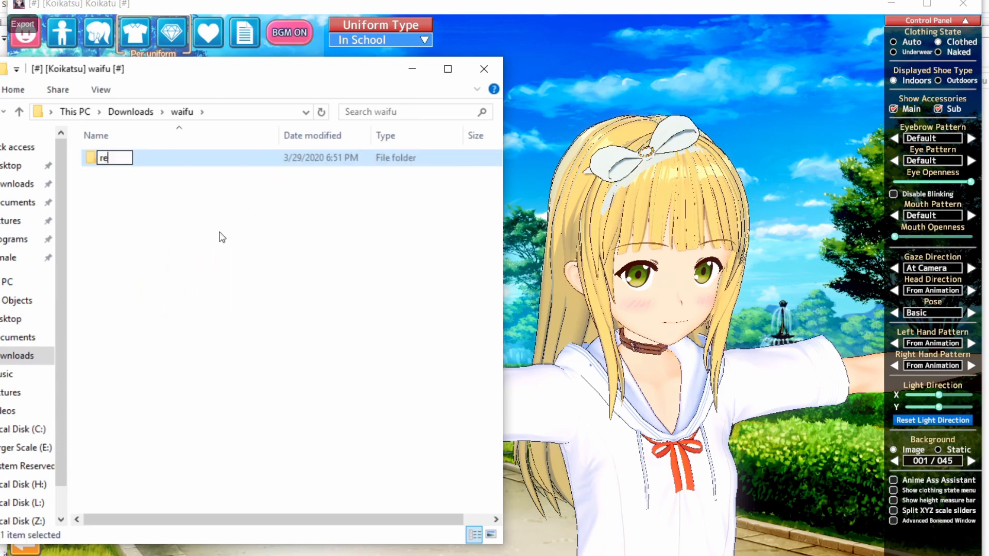
key(Return)
key(Return)
right_click(200, 208)
click(241, 336)
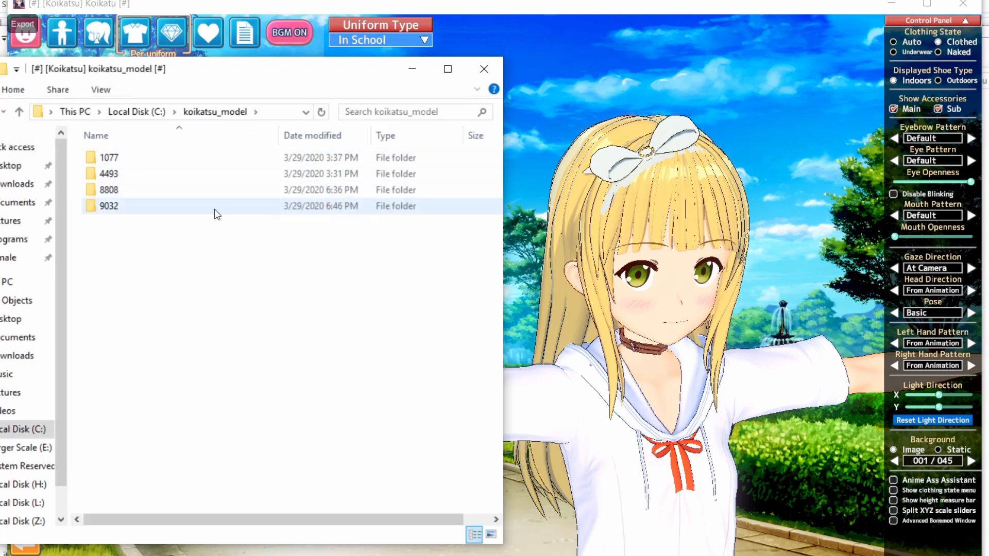
Transfer all files from the koikatsu_model folder 9032 on the C: drive into the waifu folder in Downloads
double_click(214, 206)
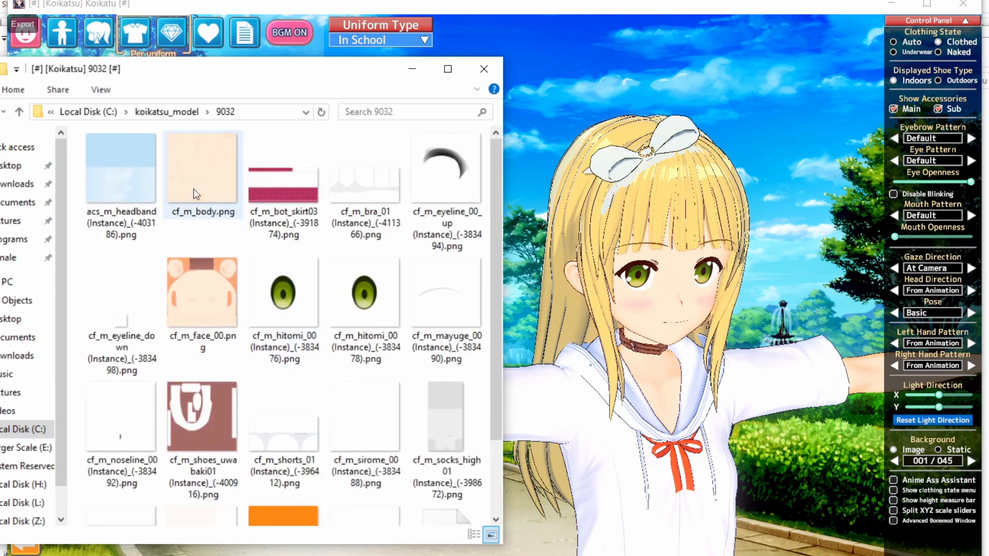
key(ctrl+a)
right_click(194, 189)
click(230, 391)
click(11, 188)
double_click(150, 187)
right_click(220, 292)
click(260, 423)
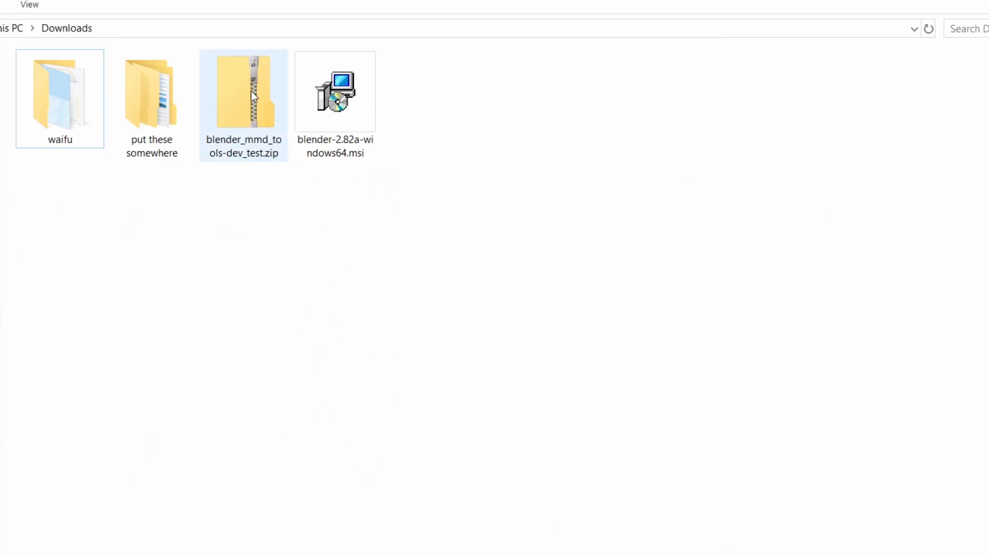
Copy the mmd_tools folder from inside blender_mmd_tools-dev_test.zip in Downloads
double_click(251, 91)
double_click(148, 80)
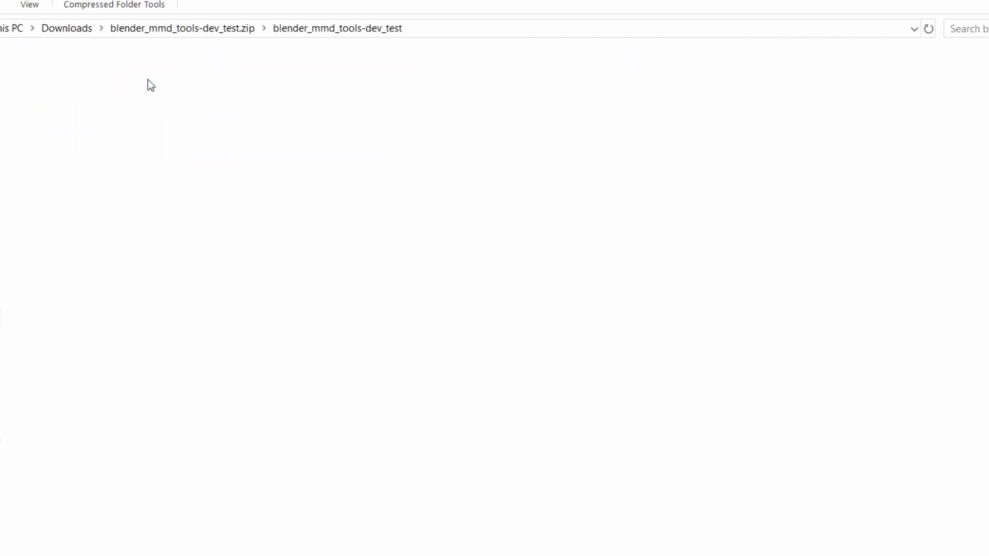
click(149, 82)
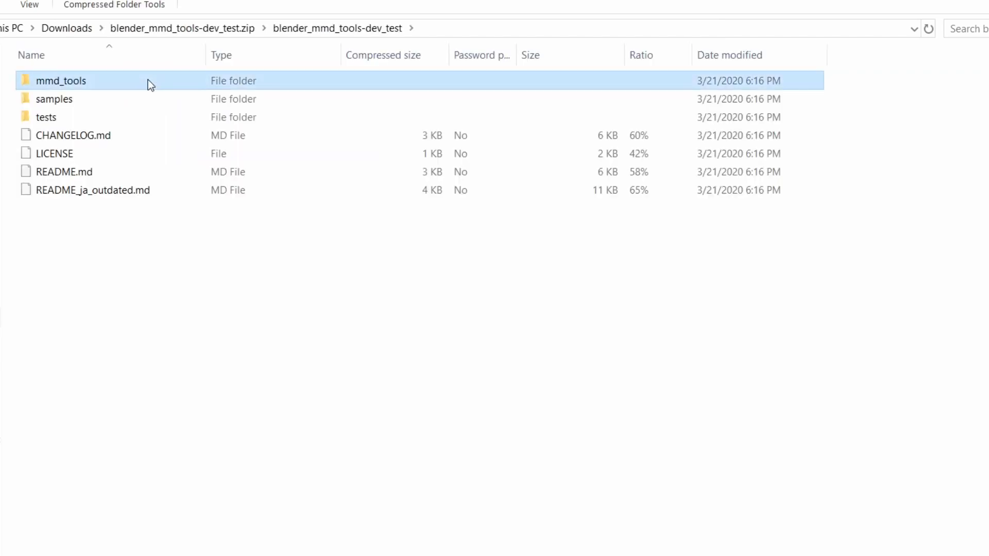
right_click(147, 79)
click(194, 157)
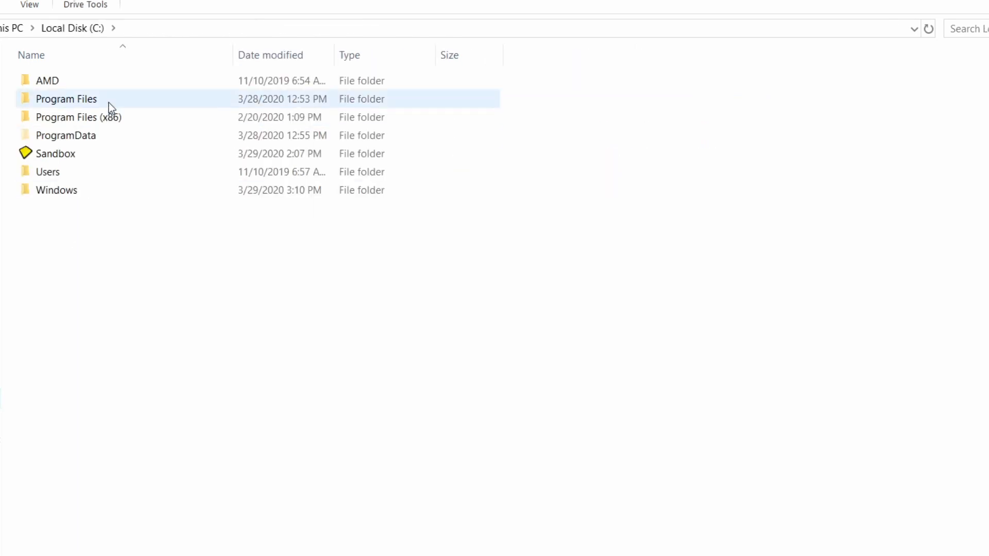
Paste the mmd_tools folder into Blender 2.82's scripts\addons folder under Program Files on the C: drive
double_click(109, 99)
double_click(77, 134)
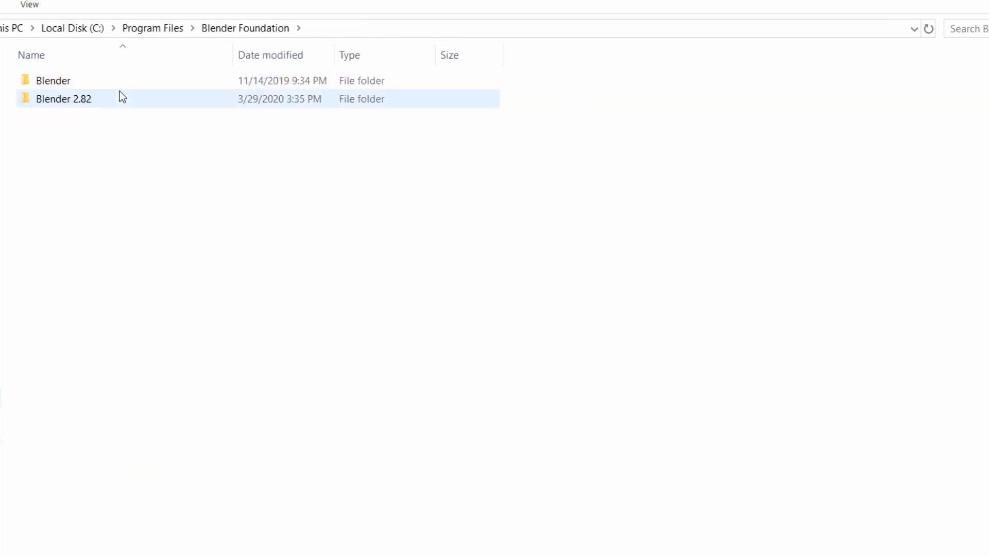
double_click(120, 94)
double_click(141, 80)
double_click(140, 116)
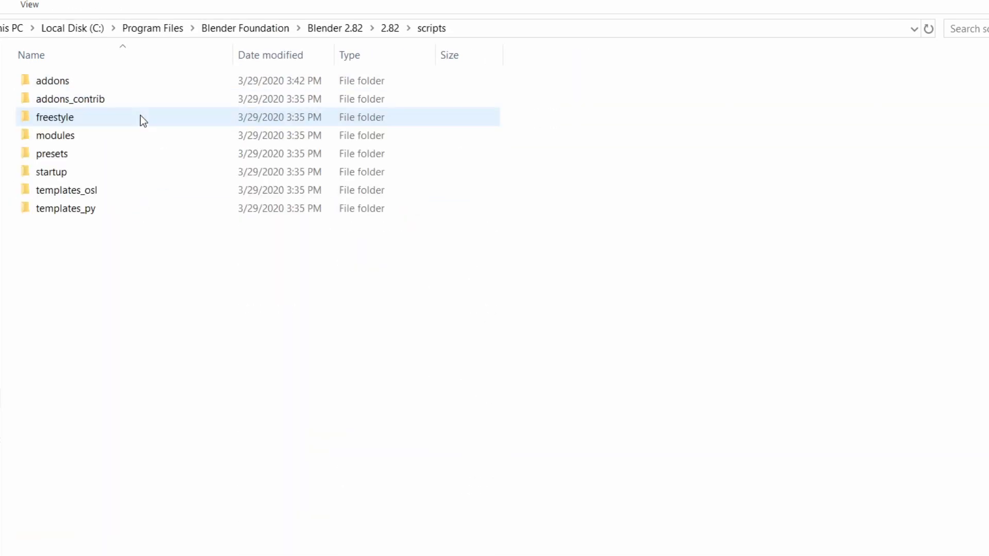
double_click(138, 80)
right_click(653, 184)
click(693, 326)
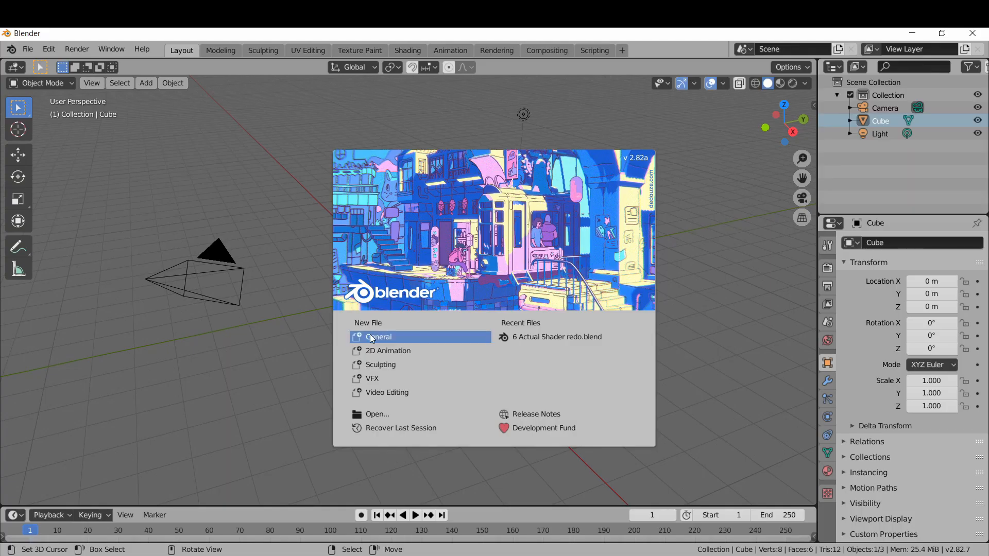
Switch to Blender, start a General file, and find and enable the mmd_tools add-on by searching for mmd
click(376, 335)
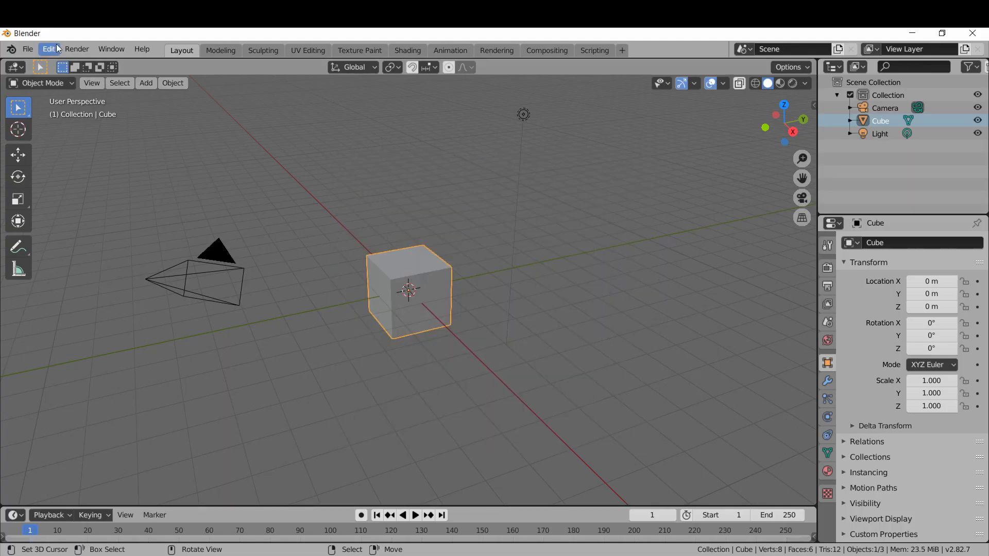
click(52, 56)
click(106, 230)
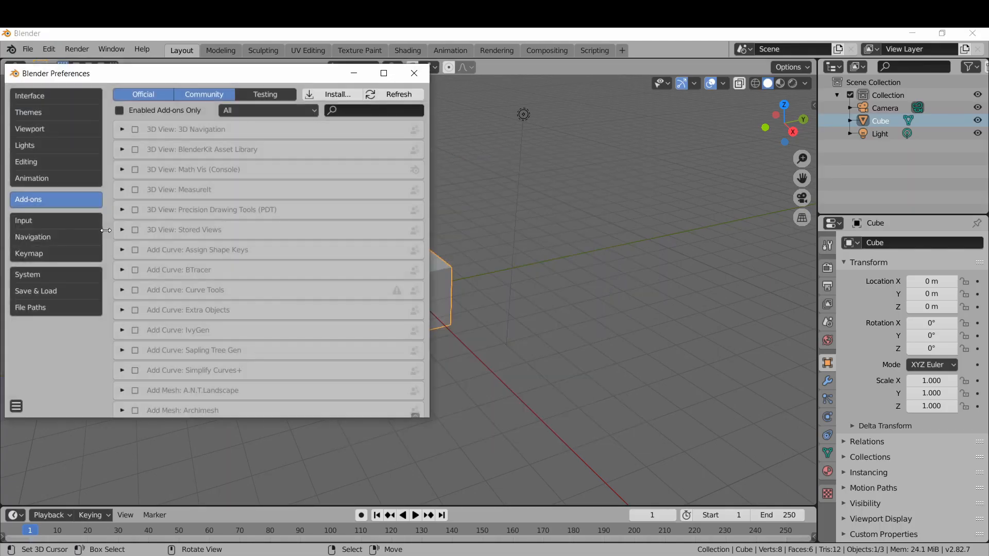
click(344, 110)
text(mmd)
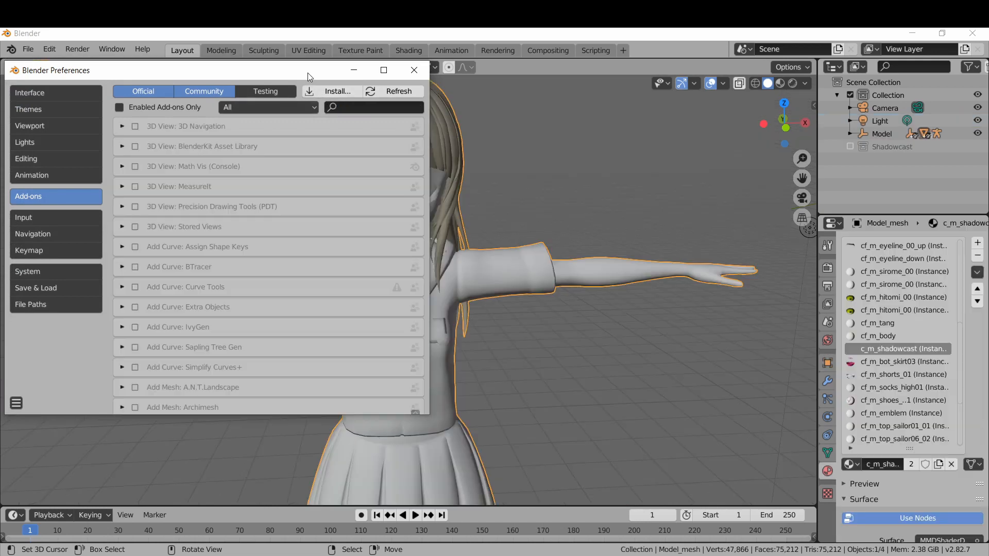
Search the add-ons for node
click(354, 108)
text(node)
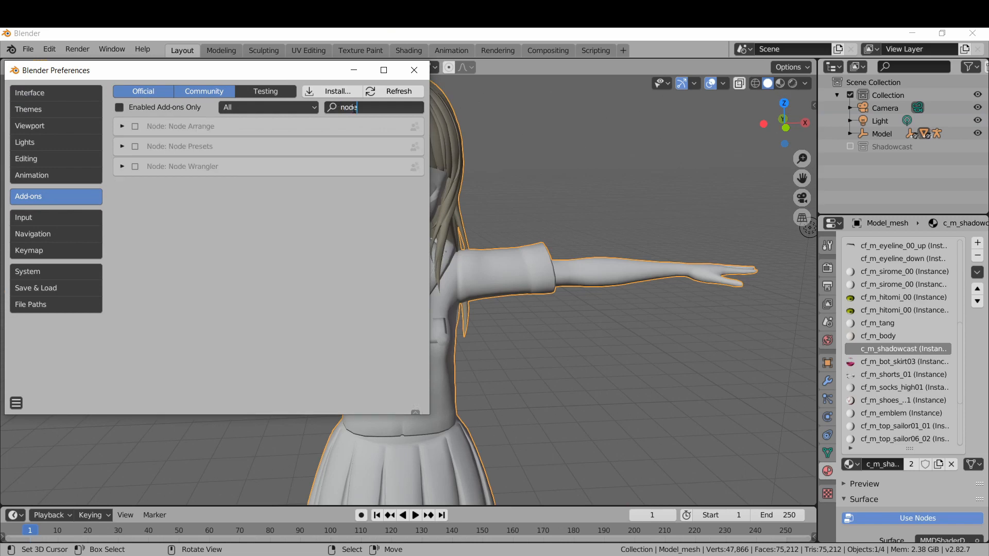
key(Return)
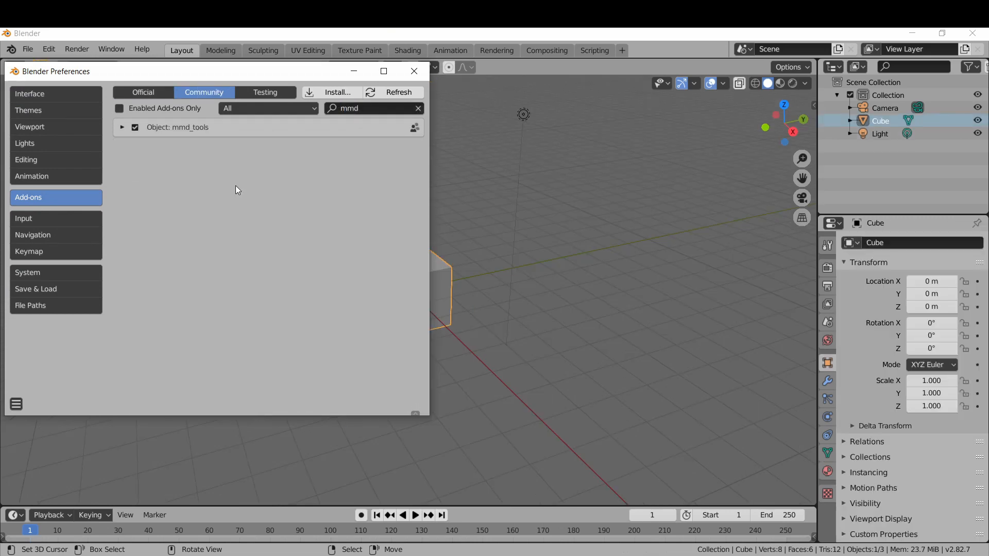
Enable translation in the interface preferences and set the language to English
click(55, 92)
click(150, 309)
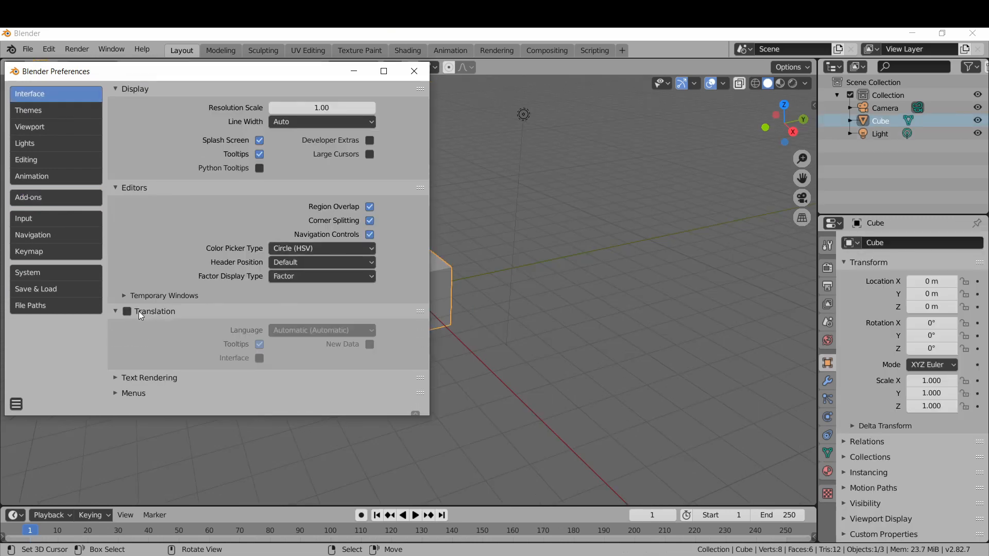
click(300, 330)
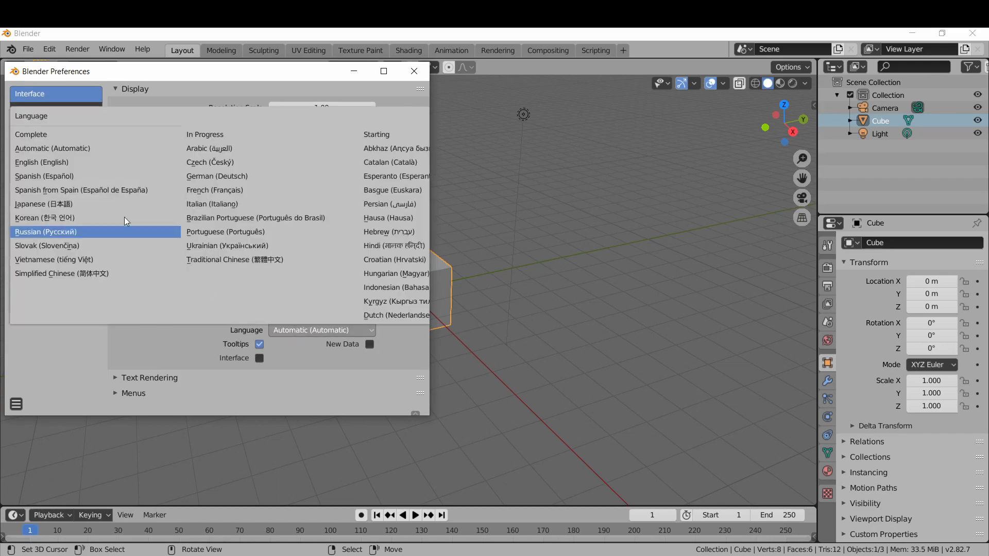
click(80, 161)
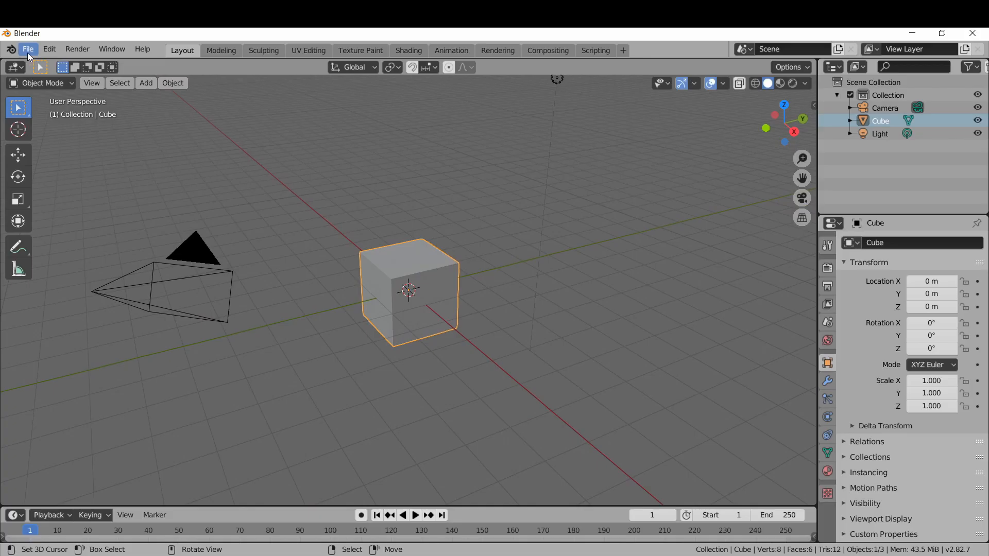
Import the MikuMikuDance model from the waifu folder in Downloads
click(27, 51)
mouse_move(113, 221)
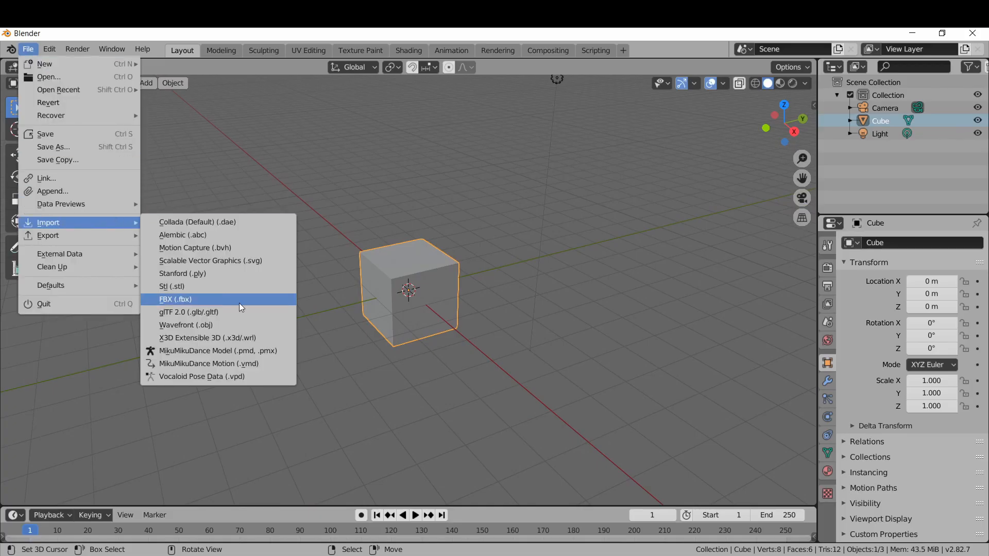
click(276, 350)
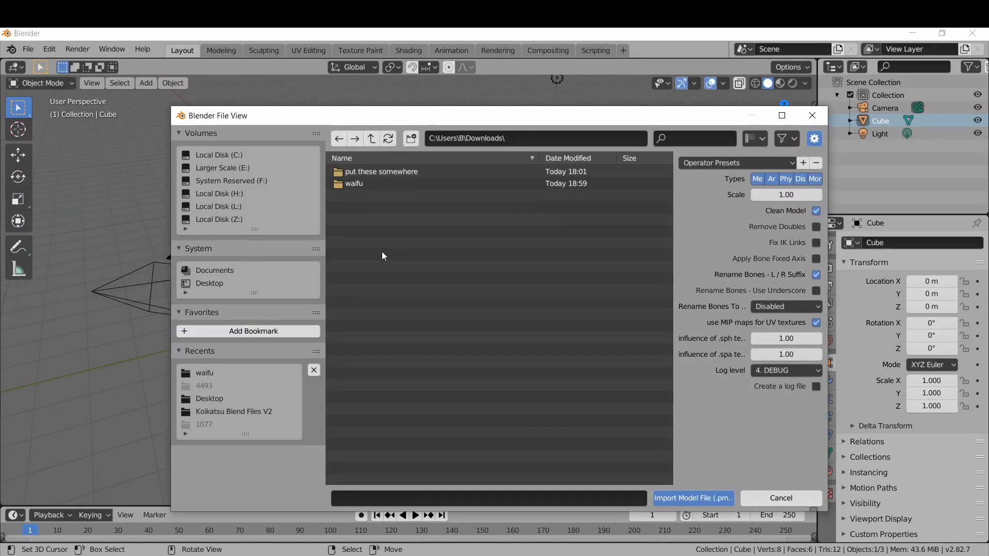
double_click(427, 184)
double_click(426, 184)
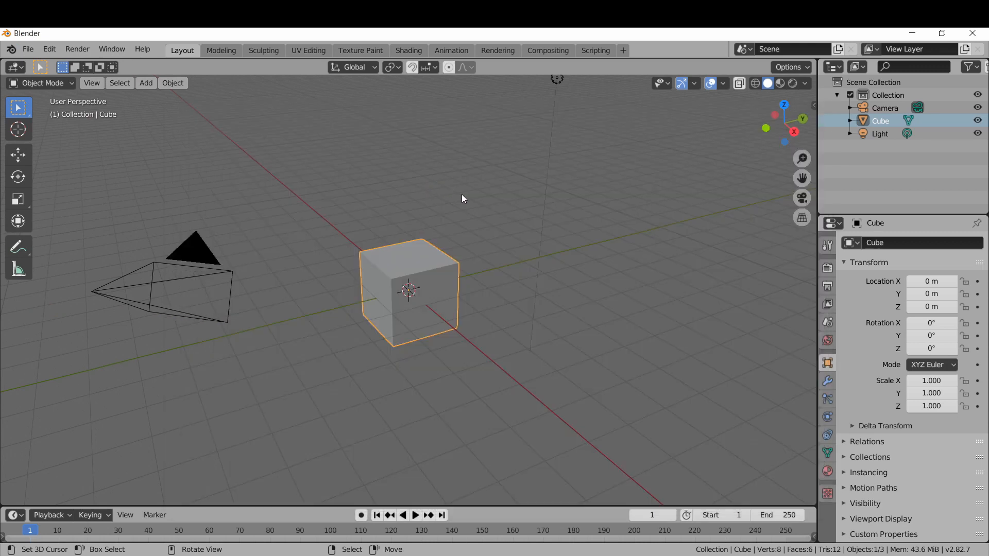
Turn on the Screencast Keys display and delete the default cube
key(n)
click(693, 105)
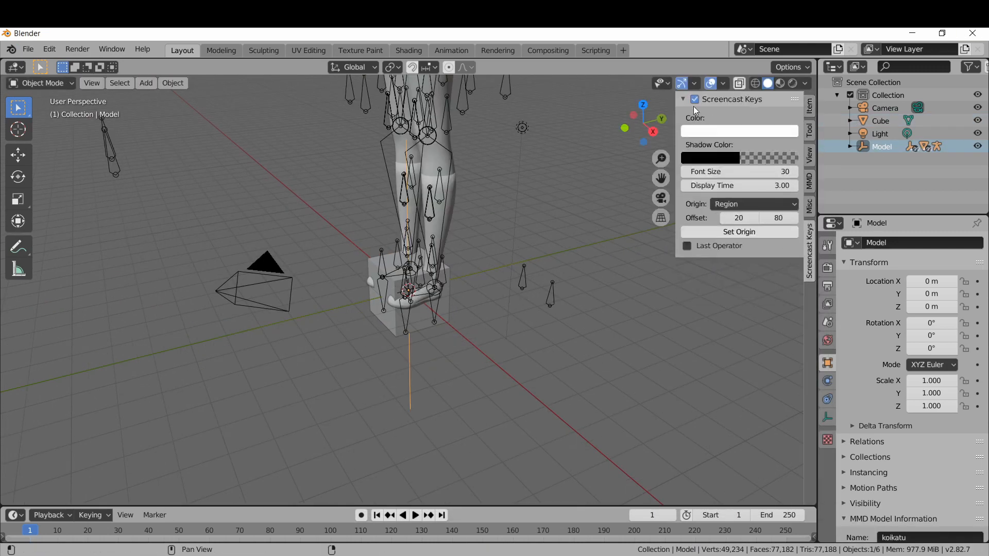
right_click(436, 360)
key(Delete)
Hide the armature covering the imported character
shift+middle_drag(439, 232, 441, 282)
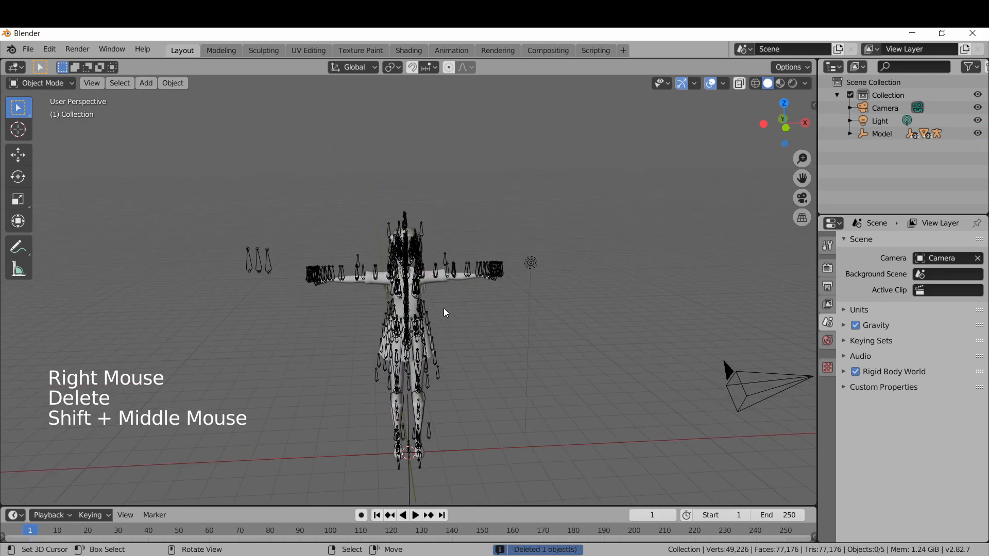
scroll(444, 308, up, 3)
right_click(448, 304)
key(h)
Select the character mesh, enlarge its material slot list, and make the c_m_shadowcast material active
scroll(435, 301, up, 3)
right_click(436, 277)
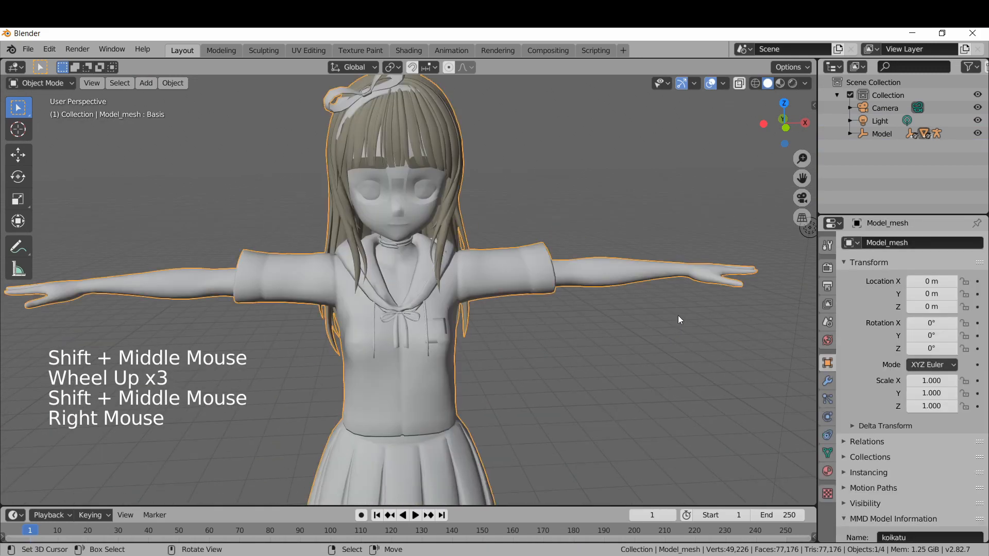
click(827, 471)
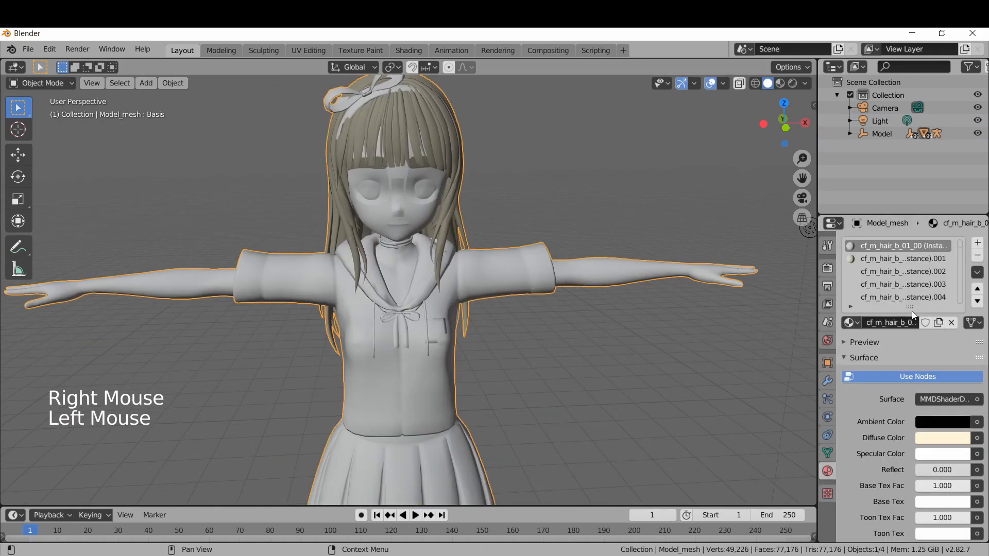
drag(910, 307, 909, 449)
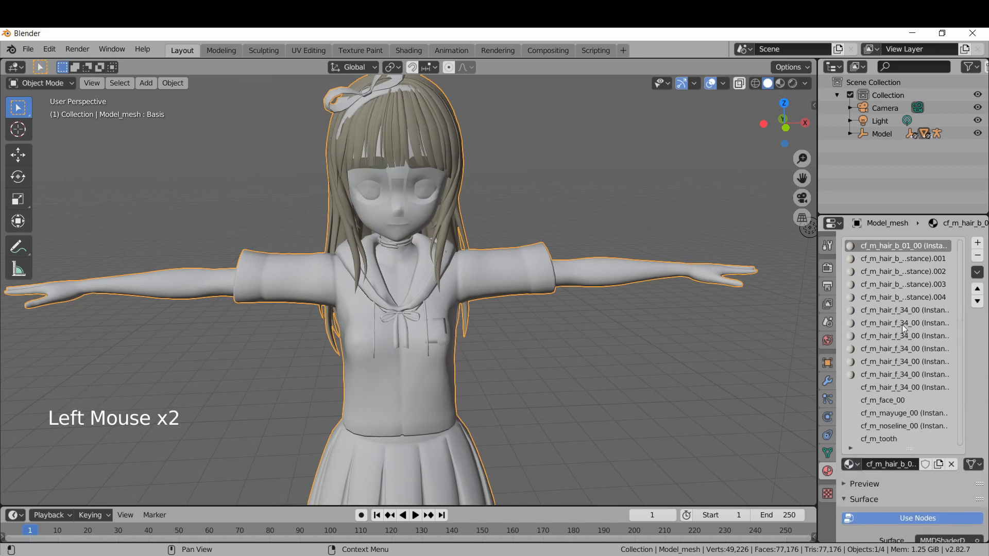
scroll(901, 324, up, 4)
scroll(896, 304, down, 16)
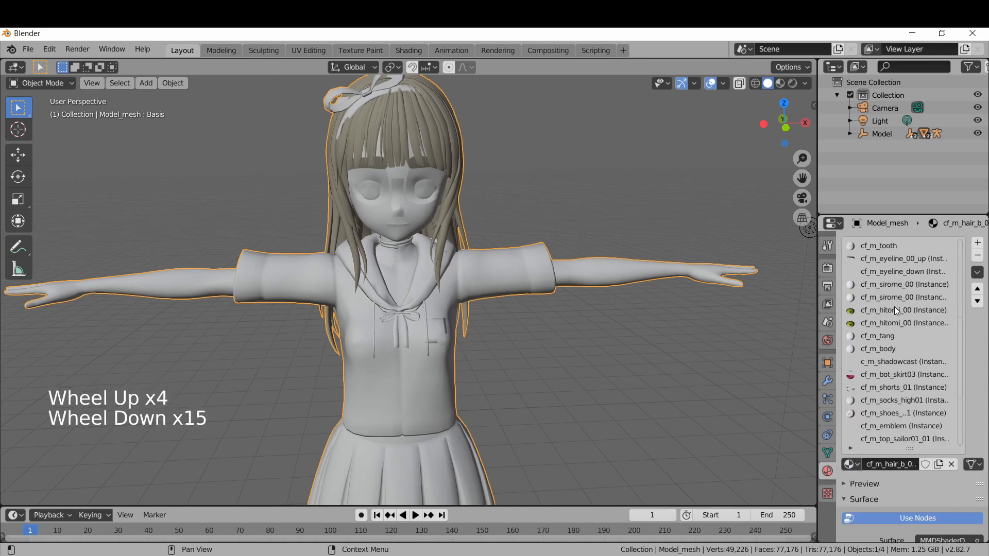
click(912, 350)
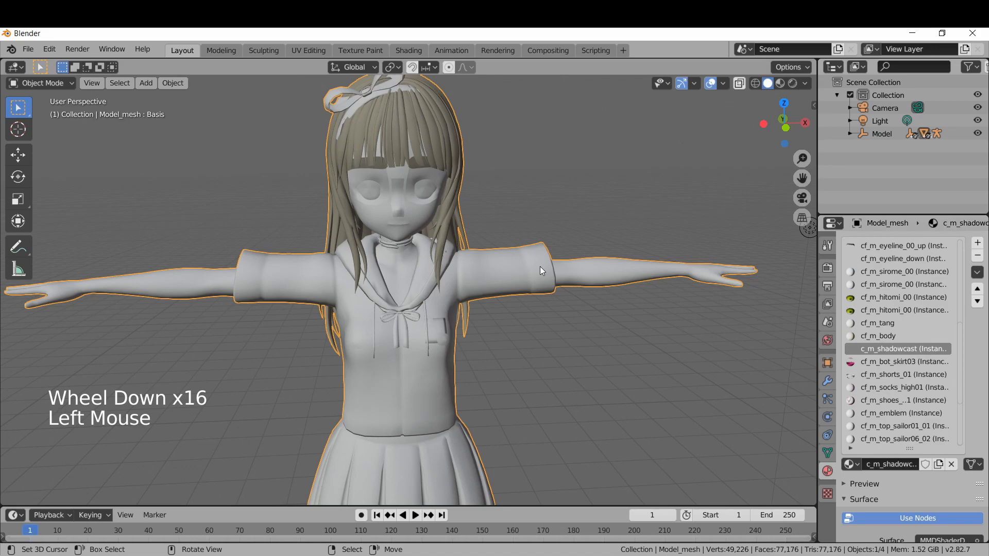
Select only the geometry assigned to the c_m_shadowcast material in Edit Mode and test-move it without keeping the move
key(Tab)
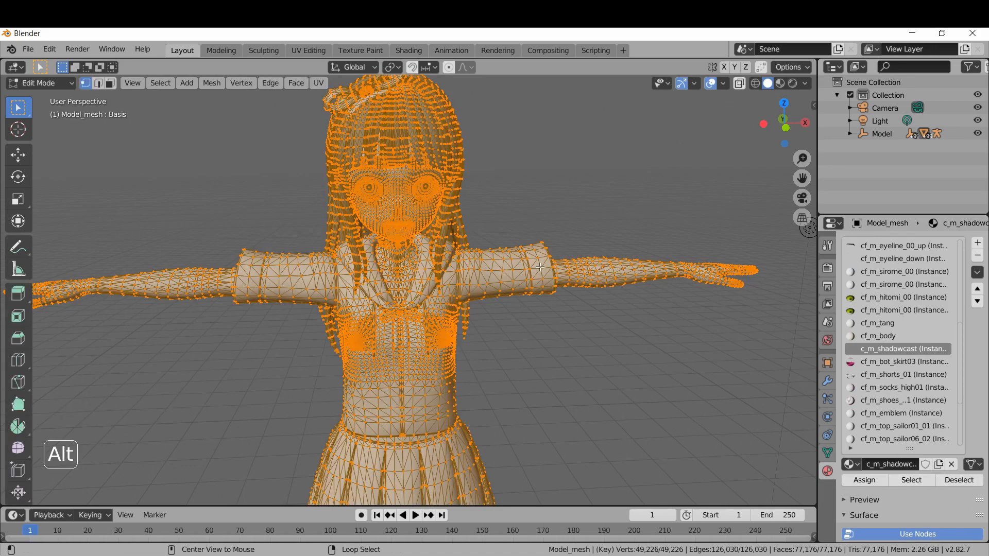
key(alt+a)
click(908, 480)
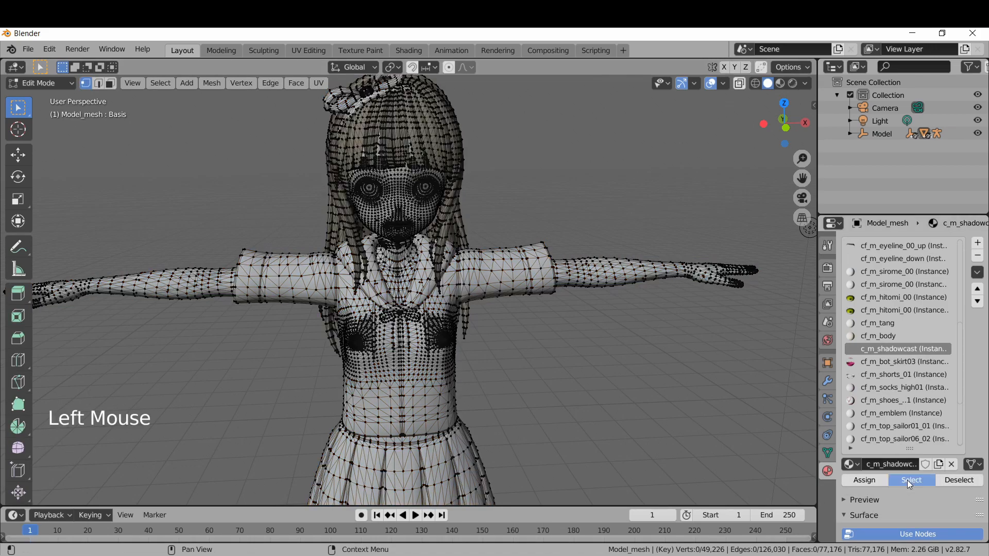
key(g)
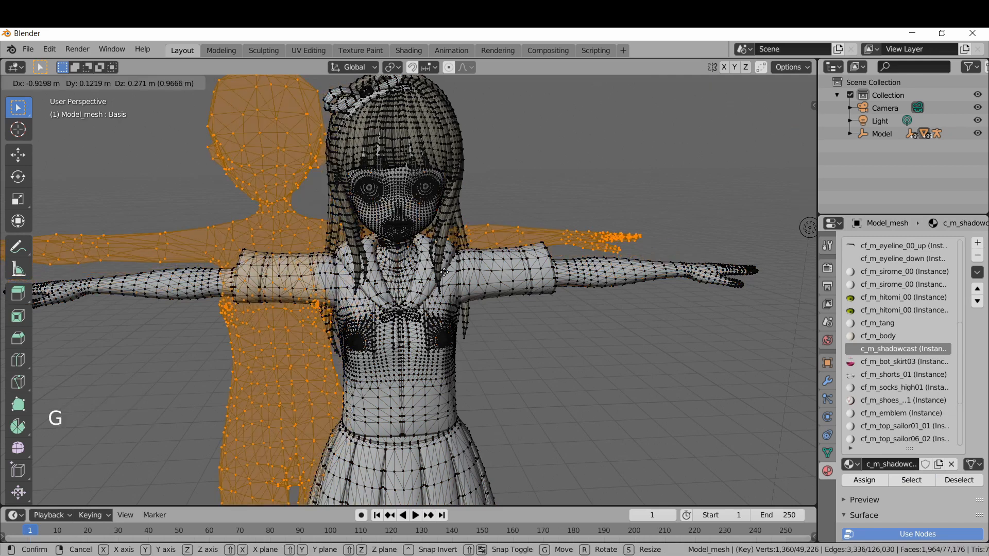
right_click(471, 300)
Separate the selected shadowcast geometry into its own object and return to Object Mode
key(p)
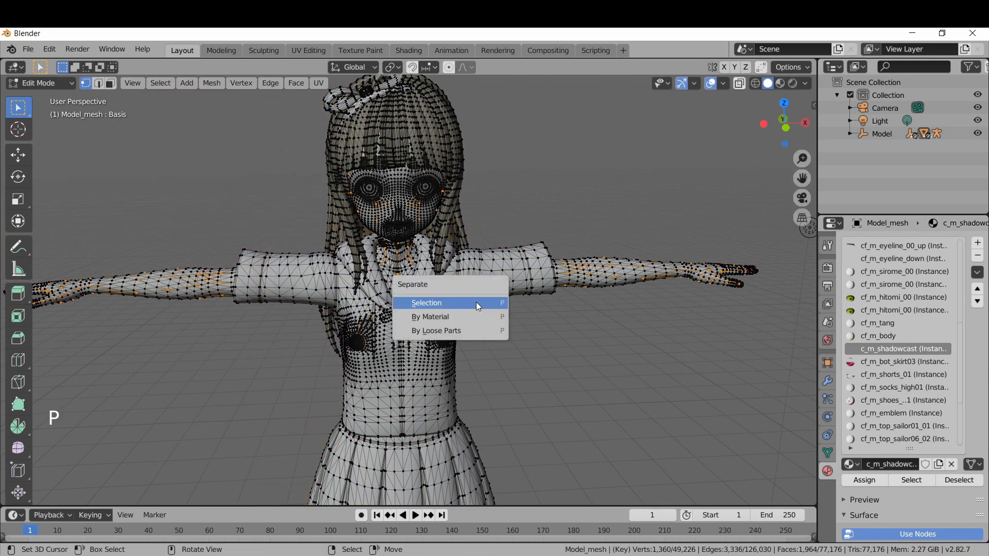
click(475, 302)
key(Tab)
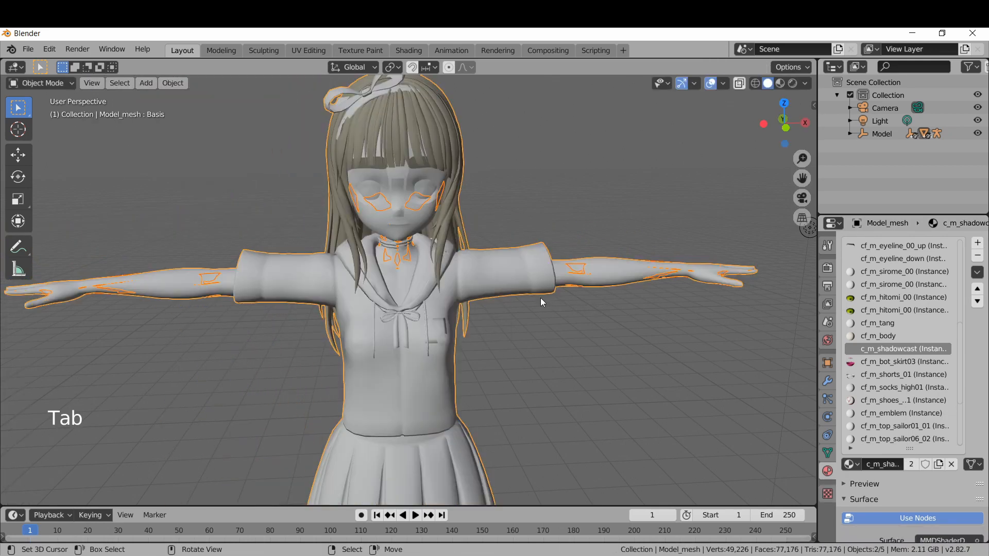
Move the separated shadowcast mesh into a new collection named Shadowcast
right_click(498, 285)
key(g)
right_click(321, 294)
key(m)
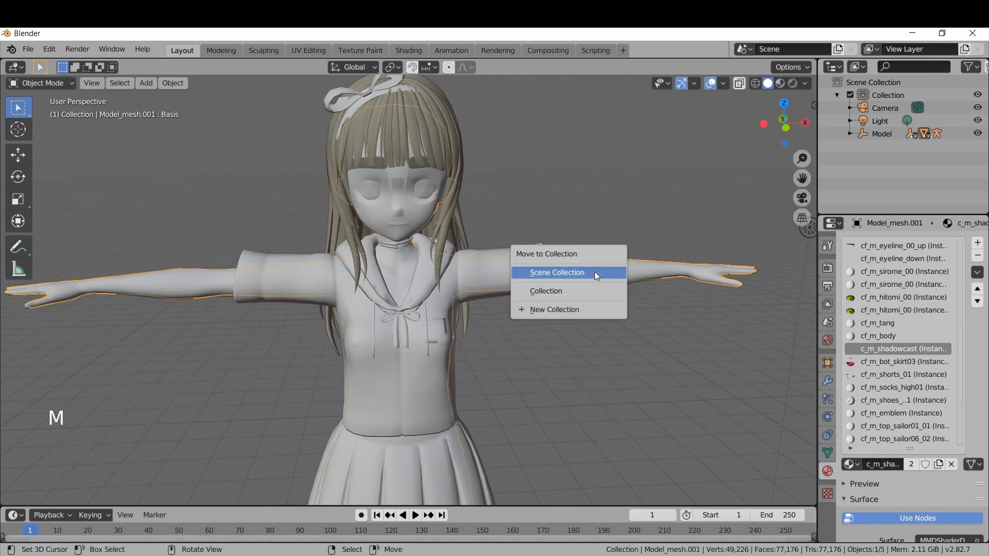
click(590, 309)
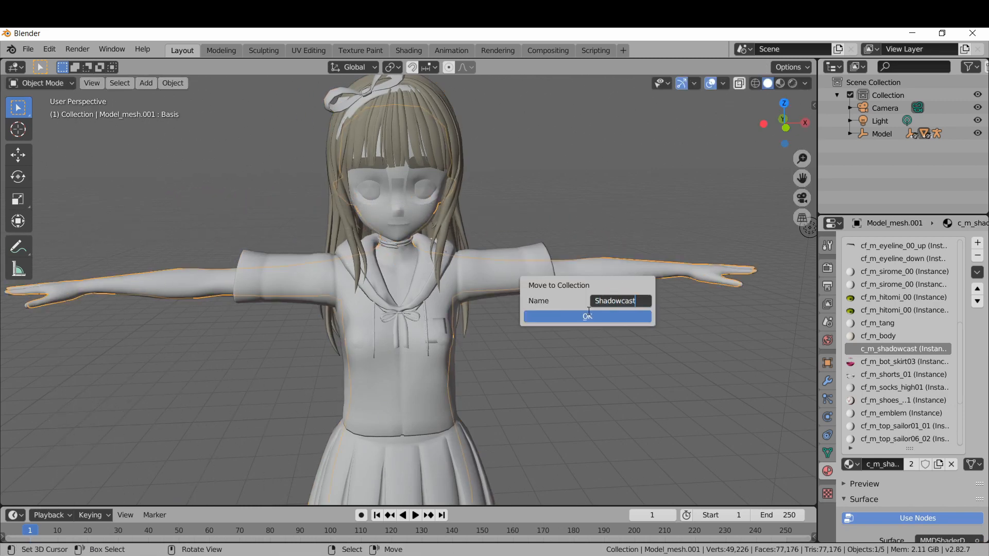
click(589, 314)
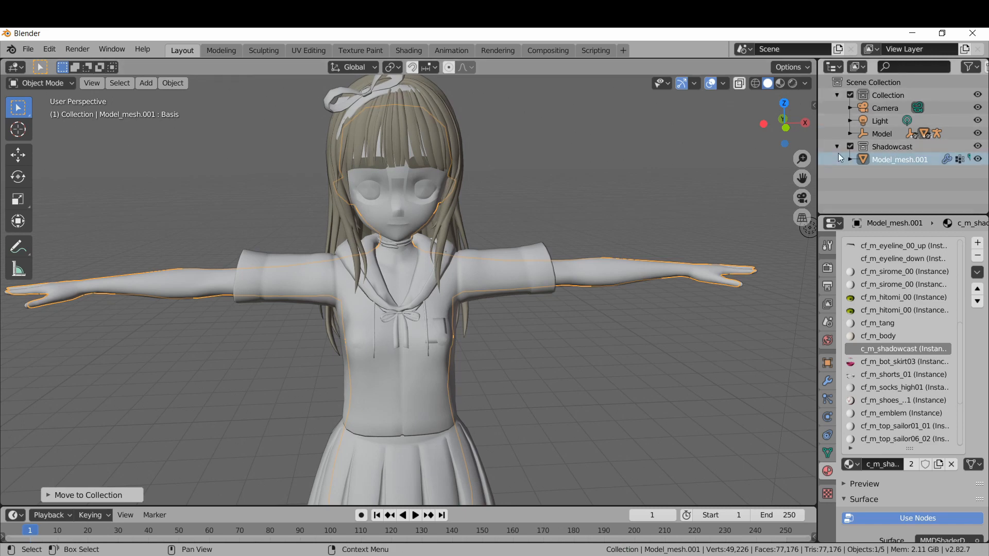
Exclude the Shadowcast collection from the view layer
key(g)
click(495, 257)
click(849, 146)
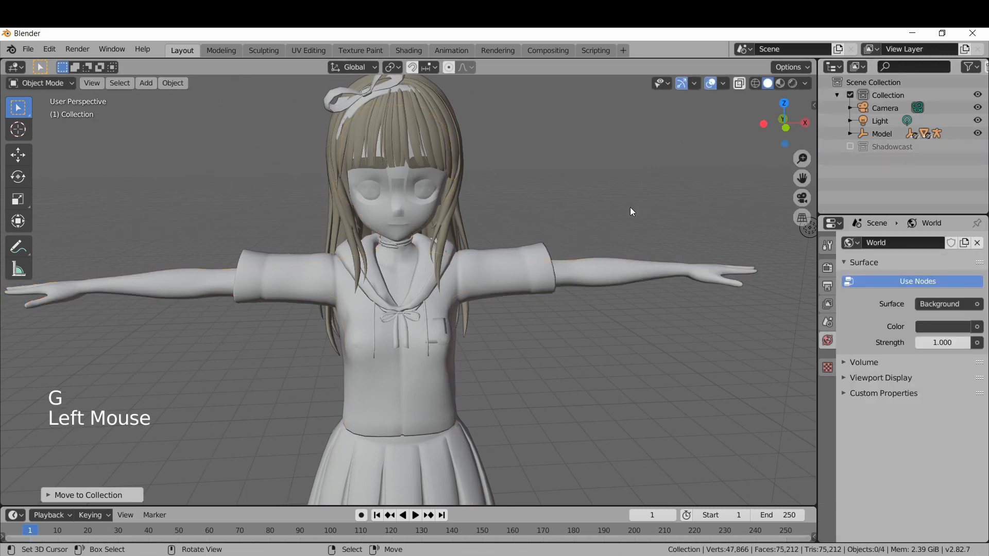
Select the character mesh and unhide the Model_arm armature
click(391, 249)
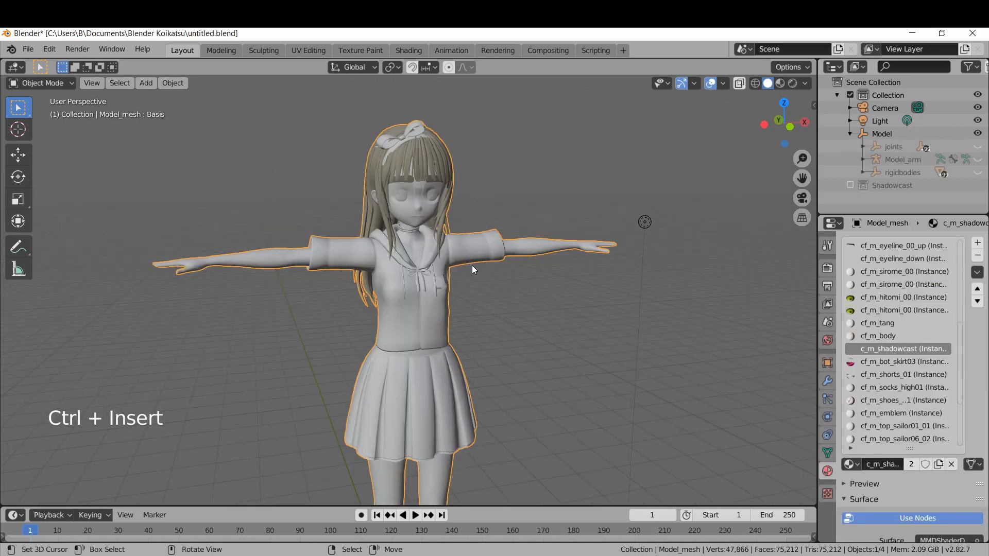
click(976, 159)
scroll(520, 224, up, 1)
middle_drag(466, 223, 463, 229)
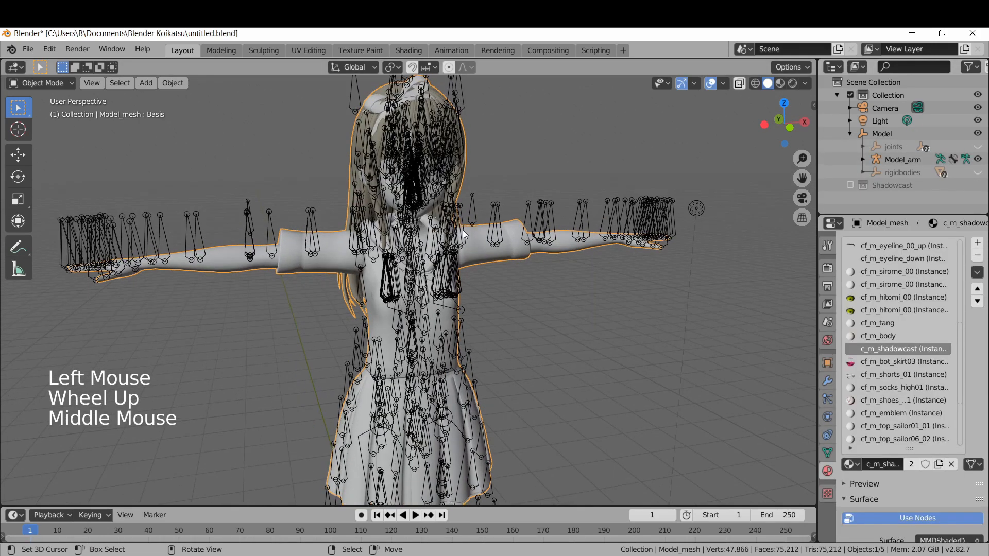
Put the Model_arm armature in Pose Mode and try rotating the group of bones at the character's right hand
right_click(399, 178)
key(ctrl+Tab)
middle_click(282, 280)
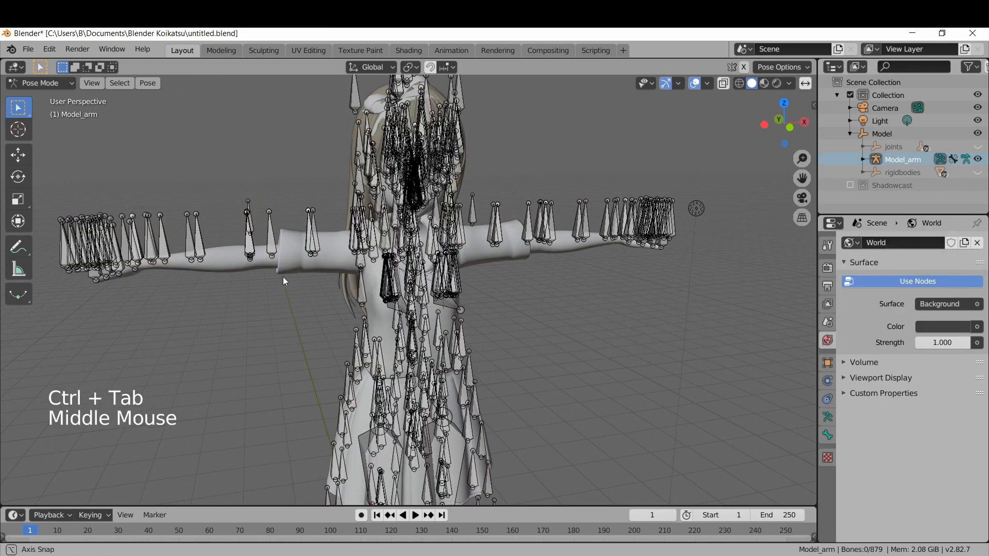
scroll(283, 280, up, 1)
mouse_move(283, 280)
middle_down()
mouse_move(278, 306)
mouse_move(268, 286)
middle_up()
key(c)
mouse_move(129, 268)
mouse_down()
mouse_move(90, 248)
mouse_move(44, 242)
mouse_up()
right_click(196, 294)
middle_drag(196, 294, 211, 265)
key(r)
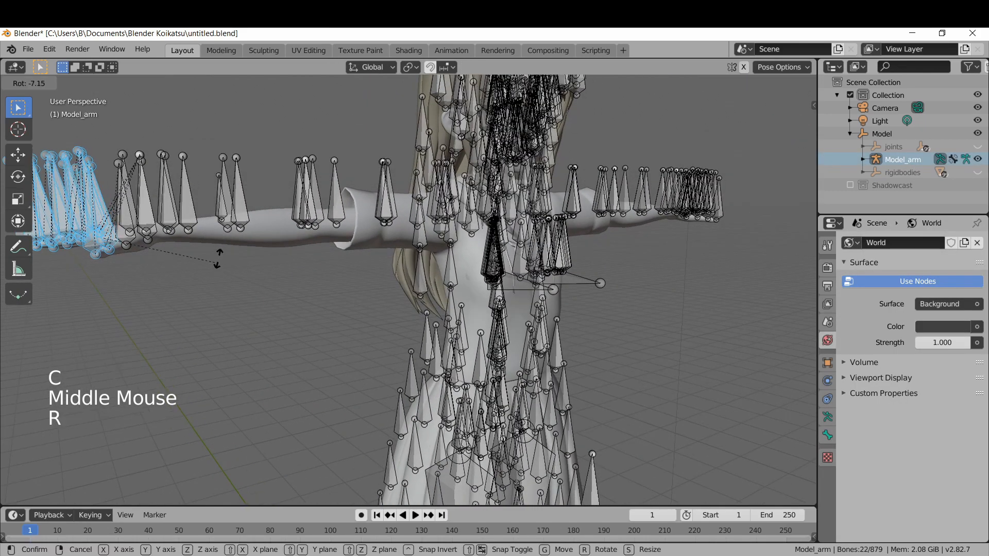
right_click(219, 238)
Try rotating the cluster of bones at the right shoulder, clear the selection, and return the armature to Object Mode
key(alt+a)
key(c)
drag(441, 195, 449, 238)
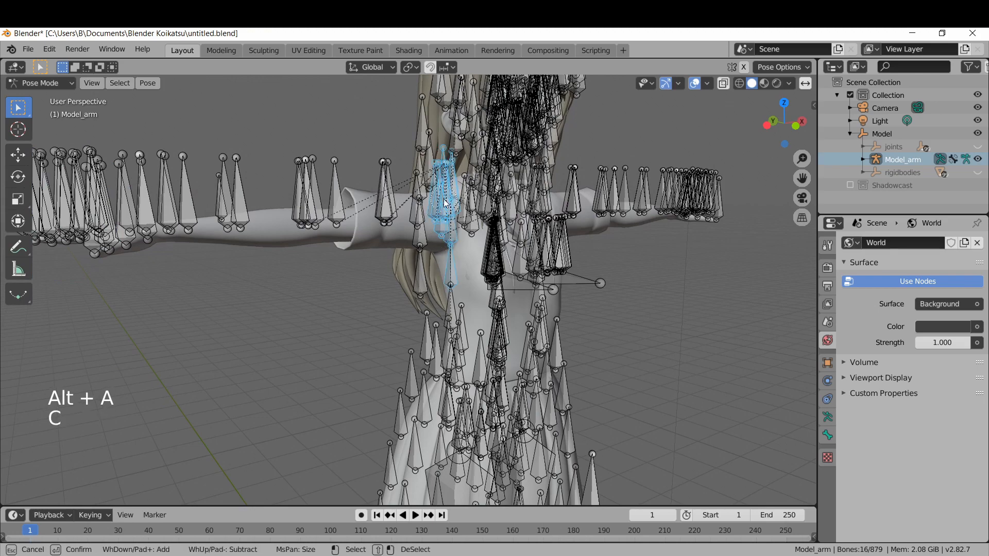
right_click(454, 238)
middle_drag(553, 239, 514, 239)
scroll(515, 234, down, 1)
key(r)
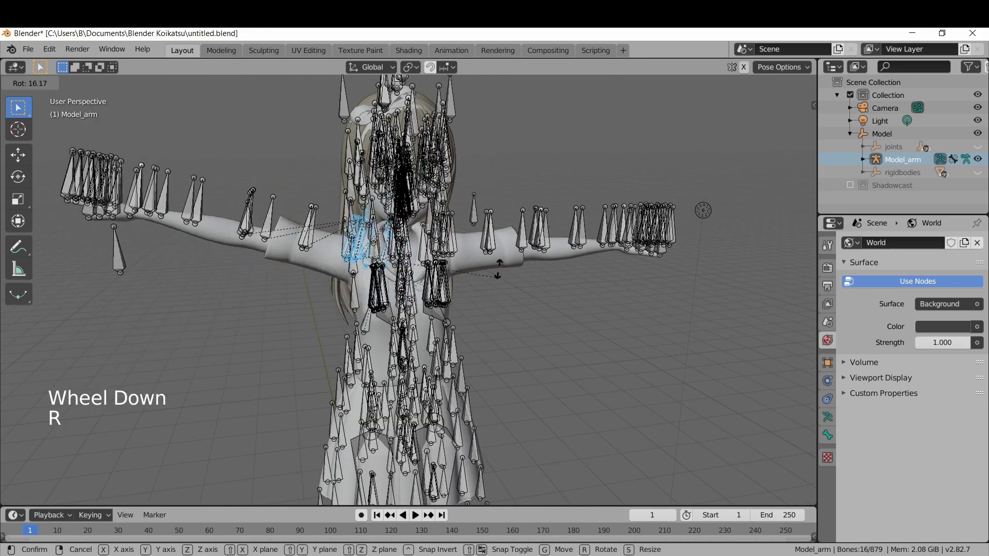
right_click(474, 247)
scroll(474, 246, down, 1)
key(alt+a)
scroll(475, 251, up, 1)
key(ctrl+Tab)
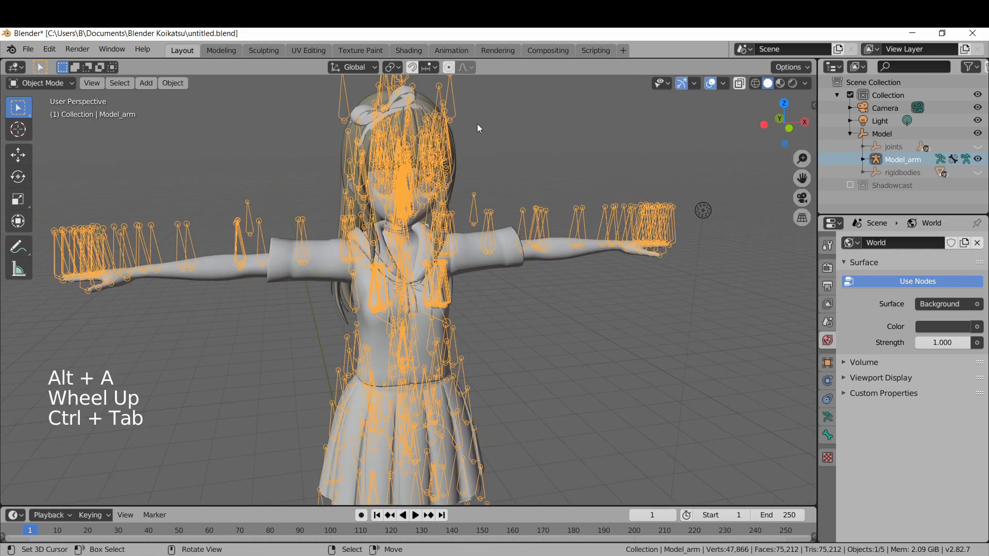
Paste the bone-hide Python script into the empty Model text in the Scripting workspace and run it
click(592, 51)
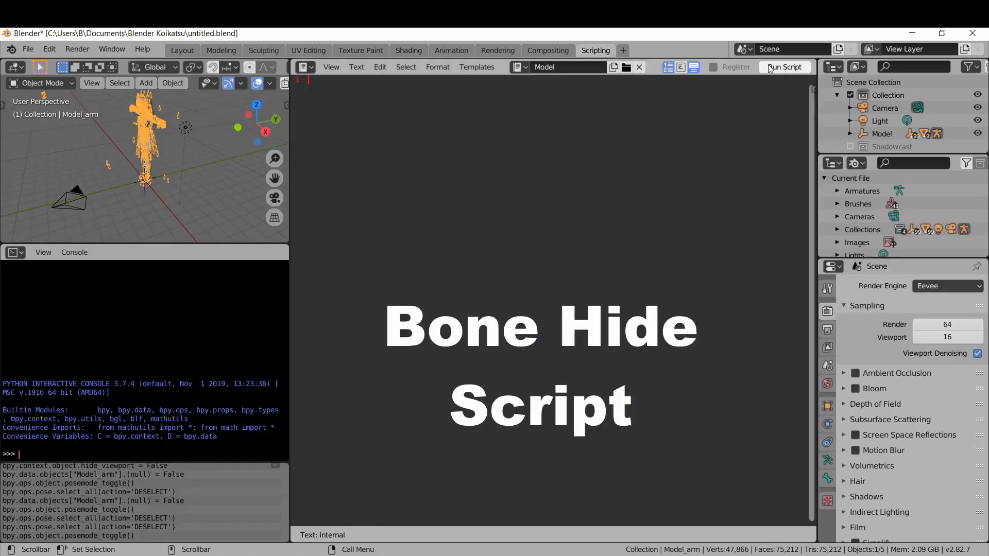
right_click(726, 103)
click(715, 116)
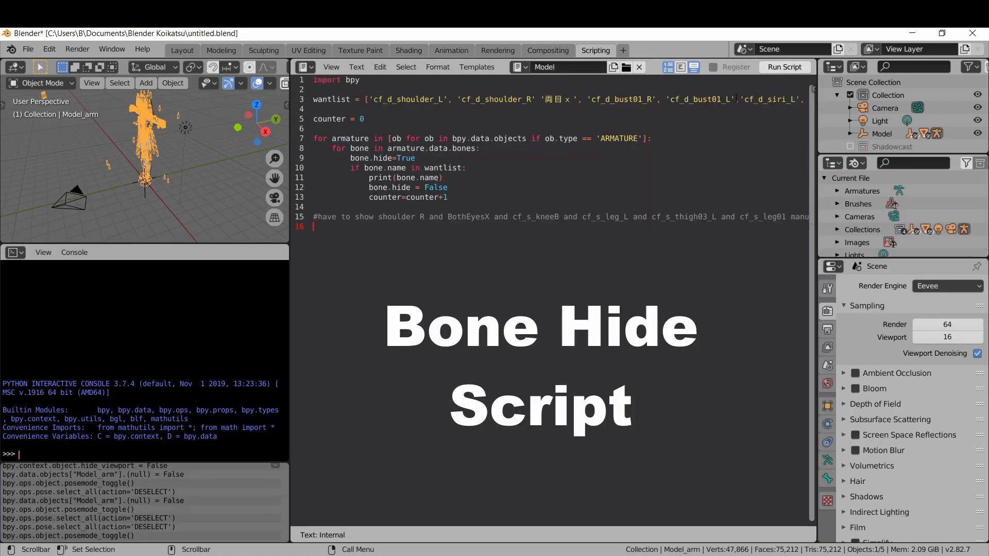
click(778, 69)
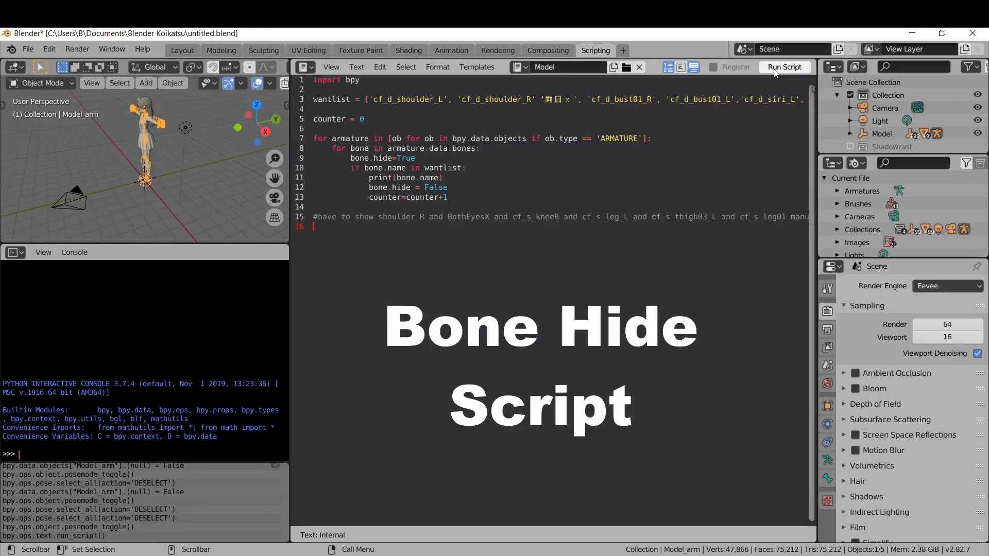
Return to the Layout workspace and put the Model_arm armature in Pose Mode
click(193, 49)
scroll(396, 243, up, 1)
shift+middle_drag(325, 180, 419, 246)
shift+middle_drag(420, 246, 453, 246)
key(ctrl+Tab)
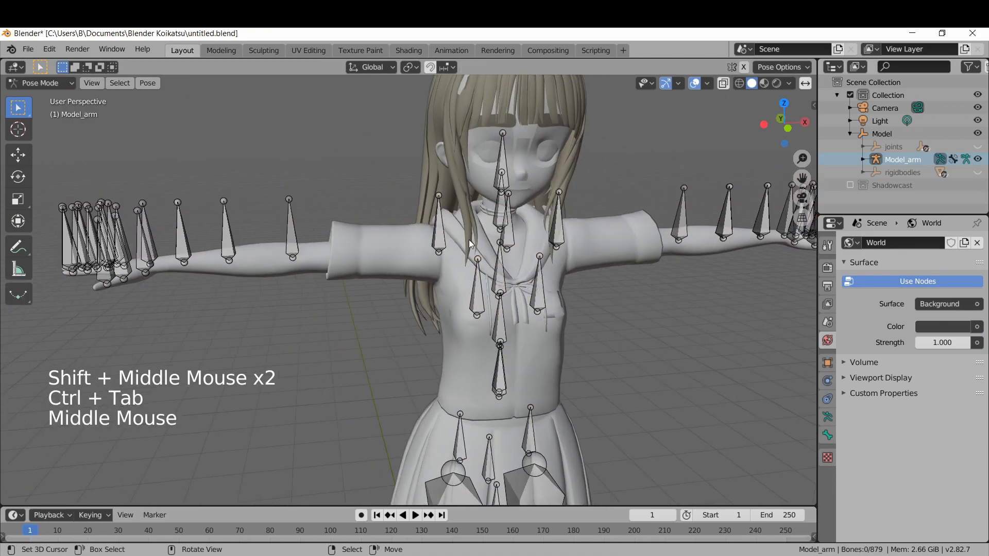
Try rotating the neck-area bone and the lower torso bone of the reduced armature
right_click(498, 218)
key(r)
right_click(587, 213)
shift+middle_drag(587, 213, 548, 132)
right_click(462, 286)
key(r)
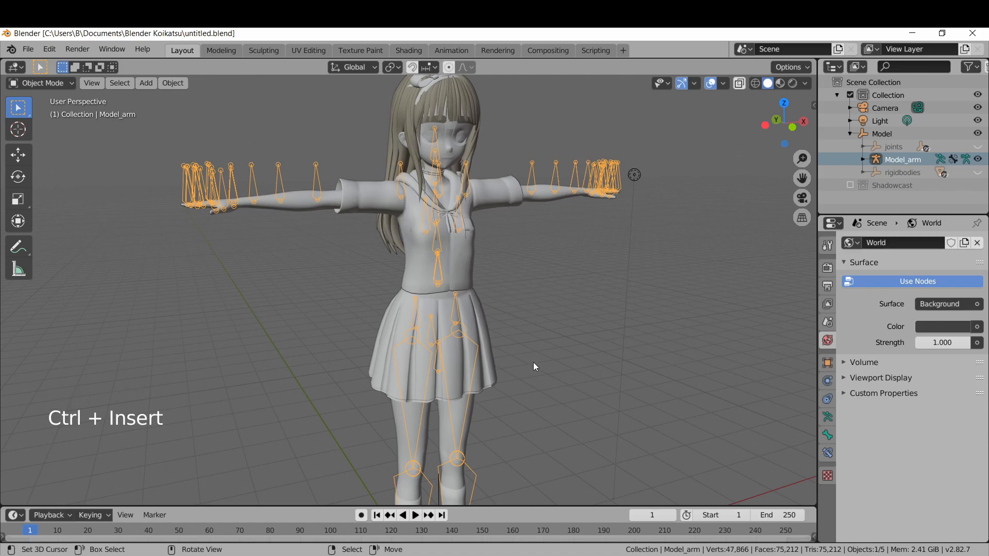
Enter Pose Mode on Model_arm and set the armature's viewport display to Stick
shift+middle_drag(534, 366, 552, 302)
key(ctrl+Tab)
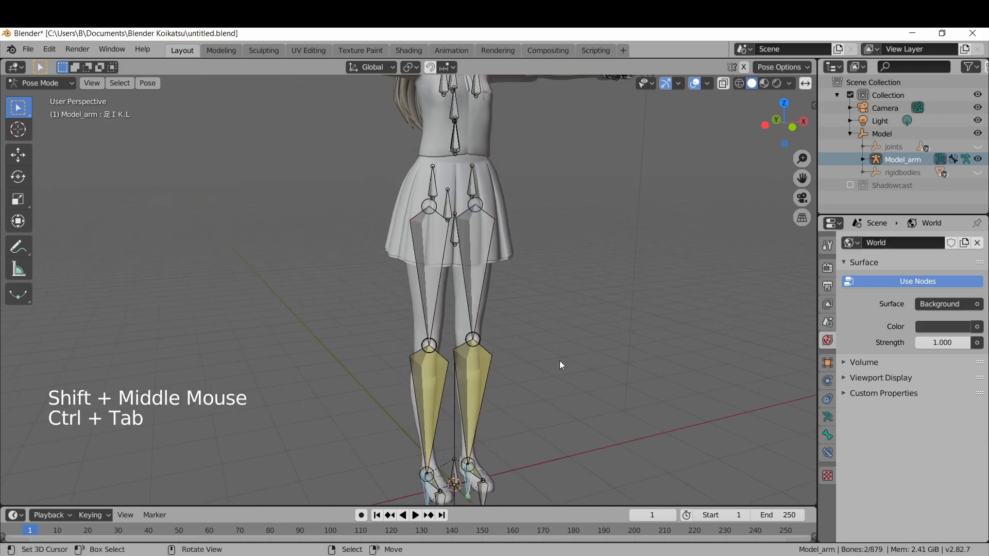
shift+middle_drag(560, 365, 539, 307)
scroll(572, 316, up, 1)
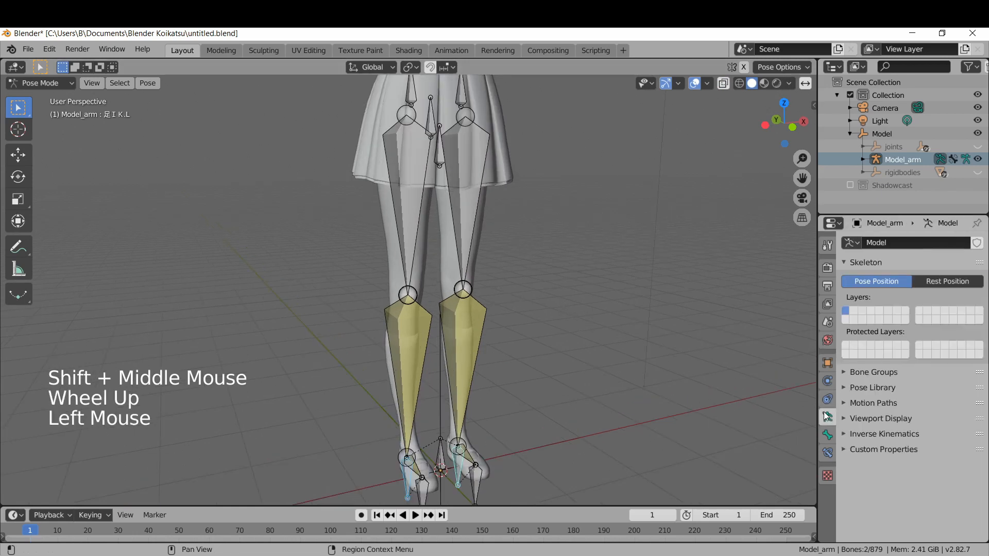
click(889, 418)
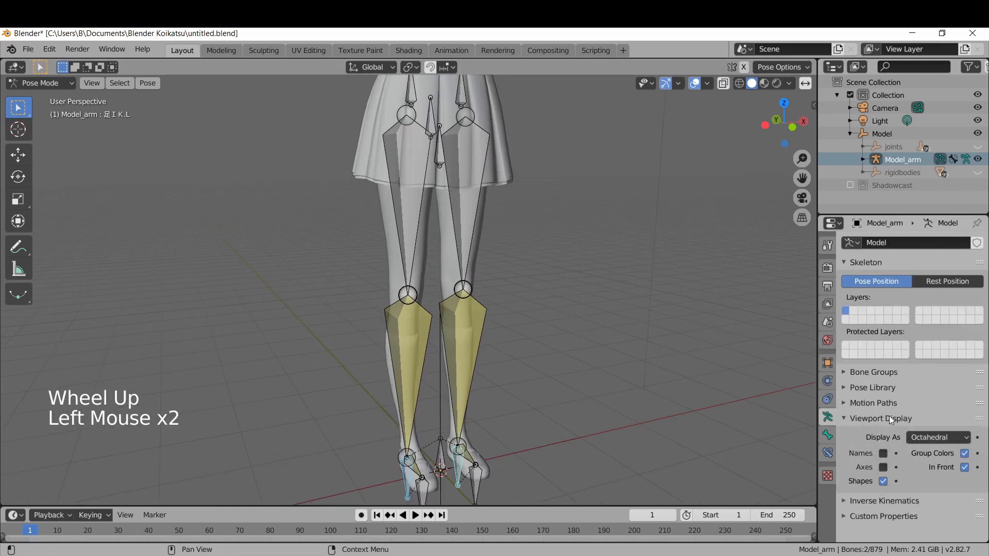
click(929, 437)
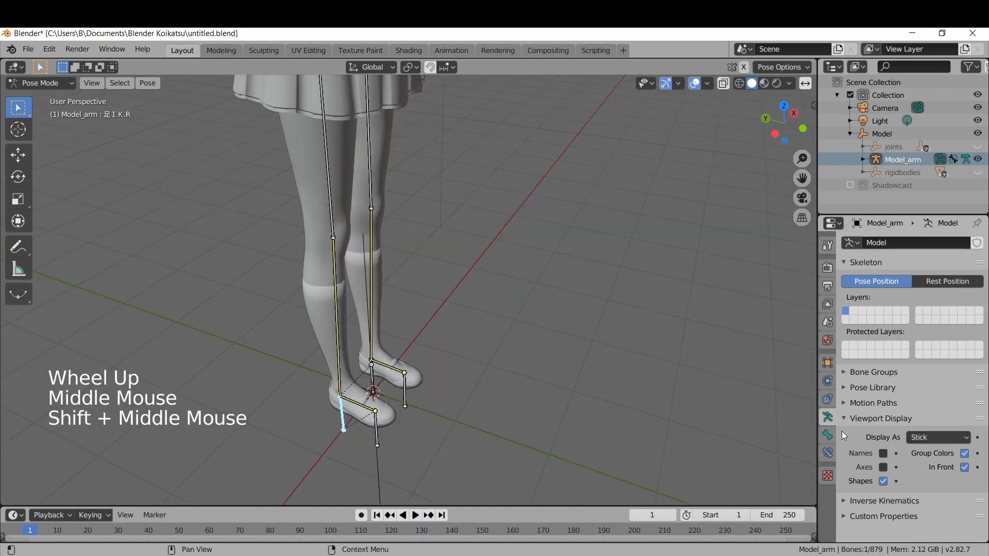
Unlock the Y and Z rotation of the right foot IK bone 足IK.R
click(827, 436)
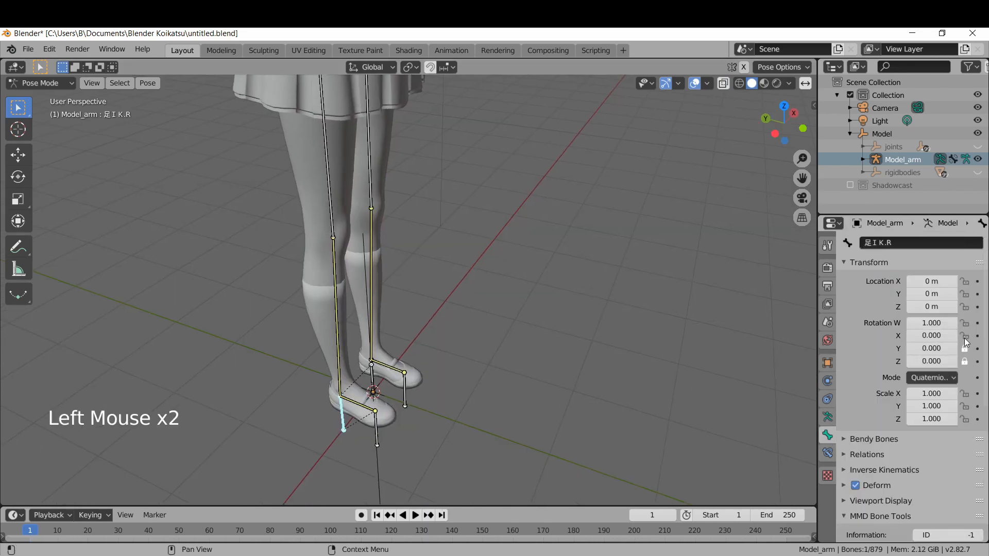
click(964, 349)
click(964, 362)
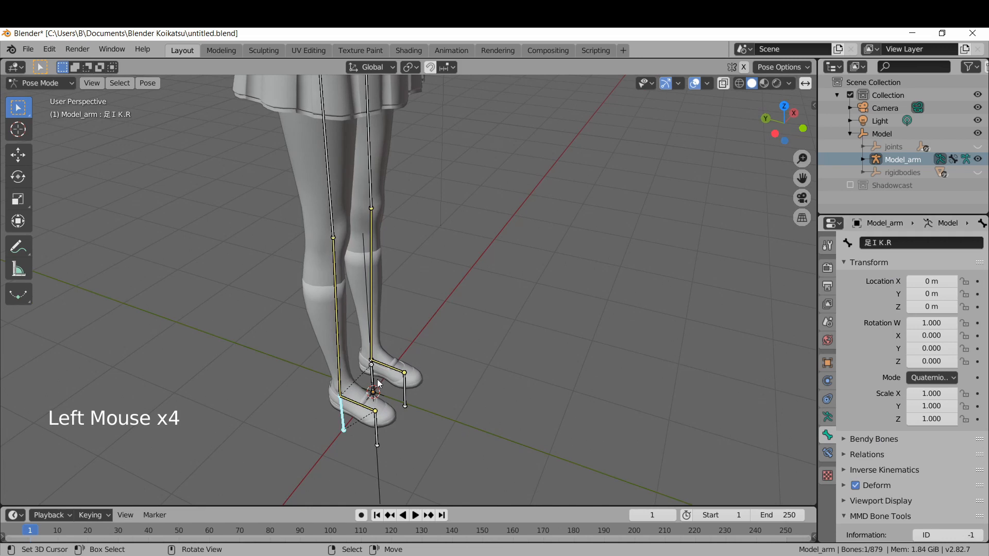
Add an Inverse Kinematics constraint to the right thigh bone 足.R with Model_arm as its target
middle_drag(379, 384, 381, 378)
right_click(333, 217)
shift+middle_drag(526, 265, 533, 283)
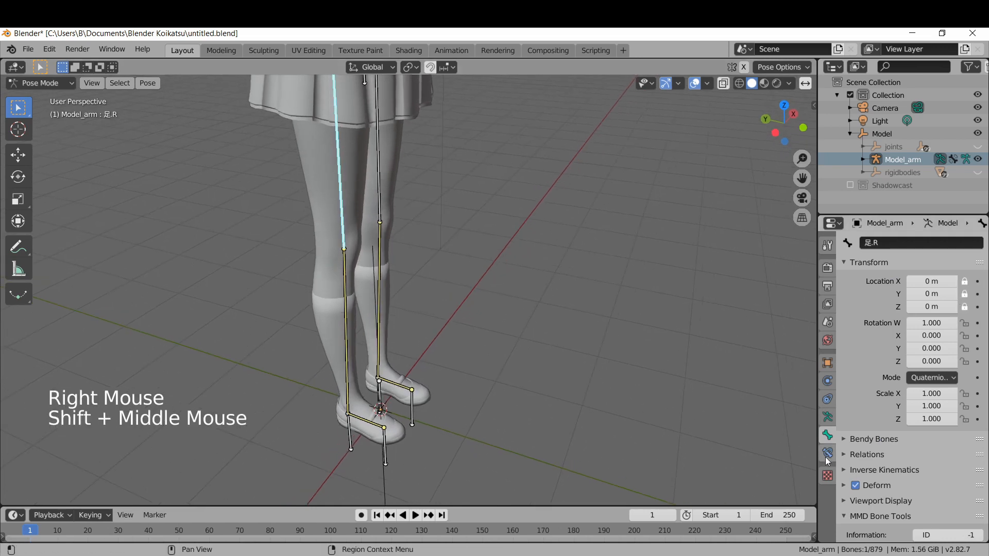
click(827, 453)
click(886, 243)
click(869, 299)
click(899, 286)
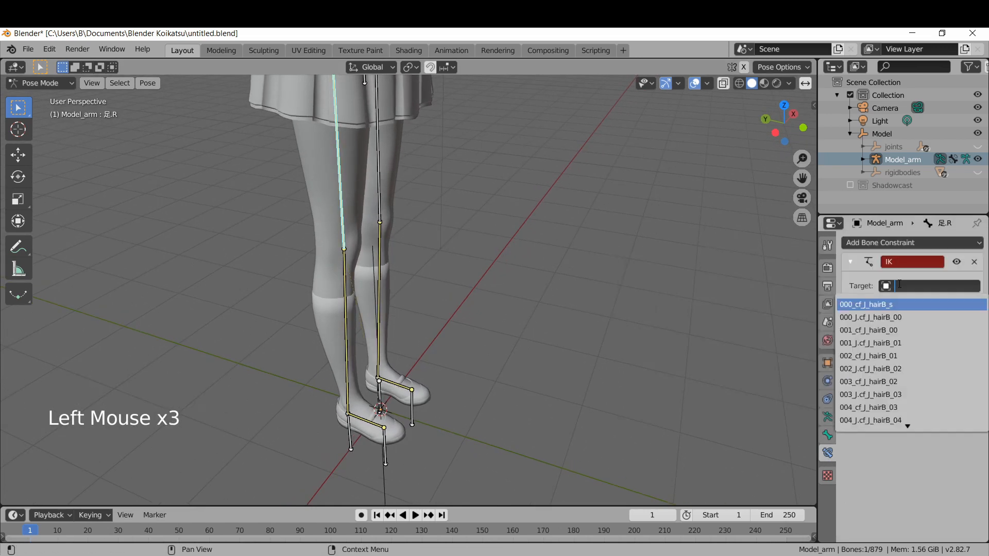
text(arm)
key(Return)
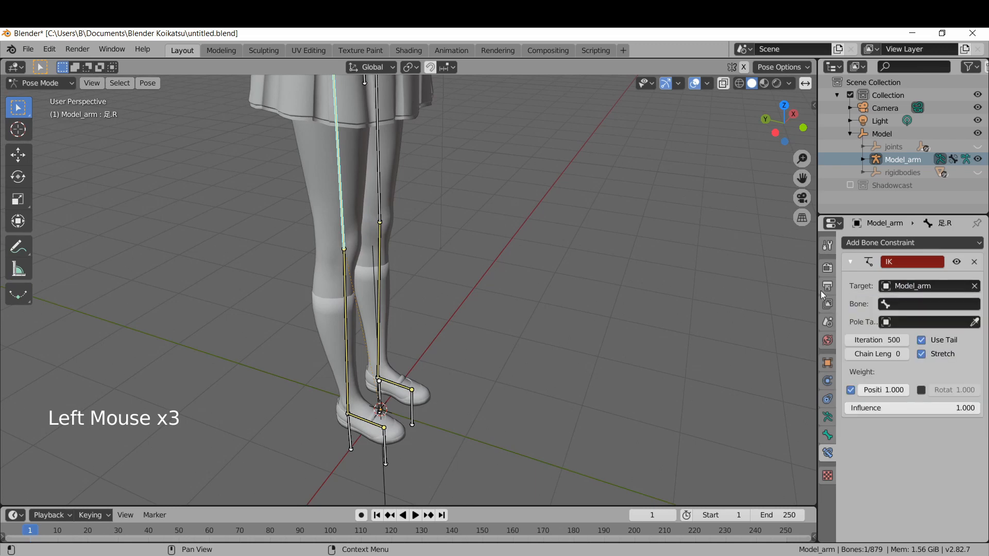
Copy the target bone 足IK.R from the right knee's IK constraint into the thigh bone's IK constraint
right_click(346, 330)
click(918, 304)
key(ctrl+c)
click(340, 192)
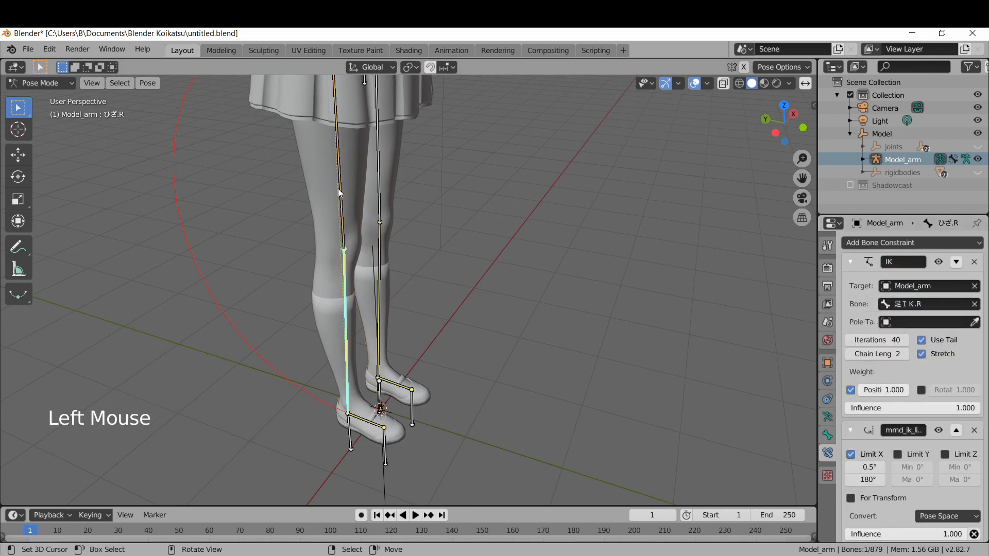
right_click(340, 192)
click(922, 302)
key(ctrl+v)
key(Return)
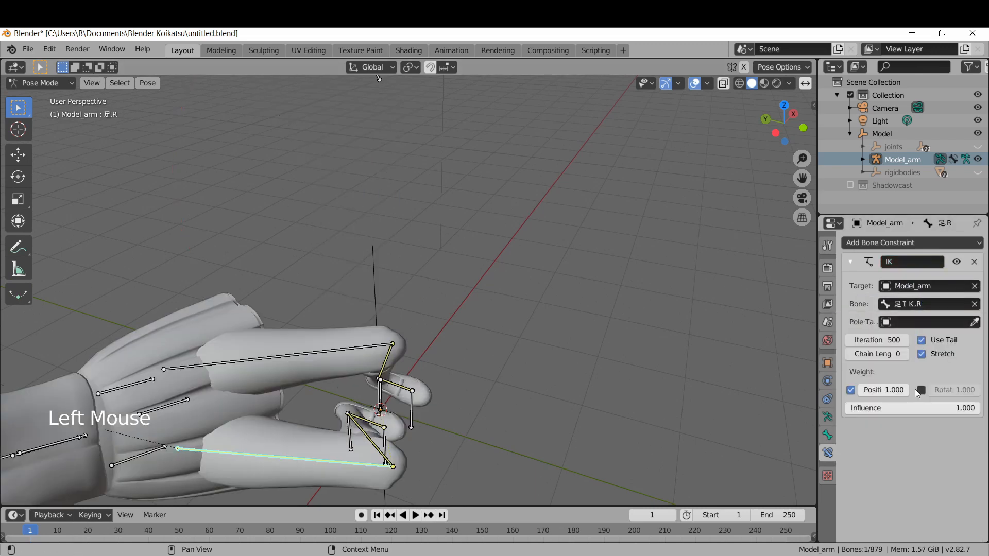
Set the right thigh IK constraint's chain length to 1 and make it use rotation weight instead of position weight
click(902, 353)
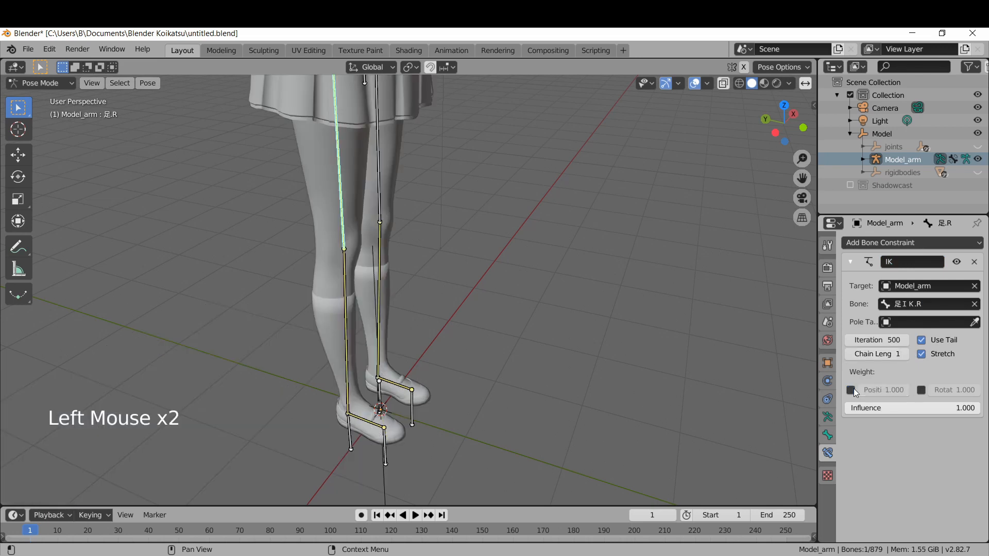
click(922, 389)
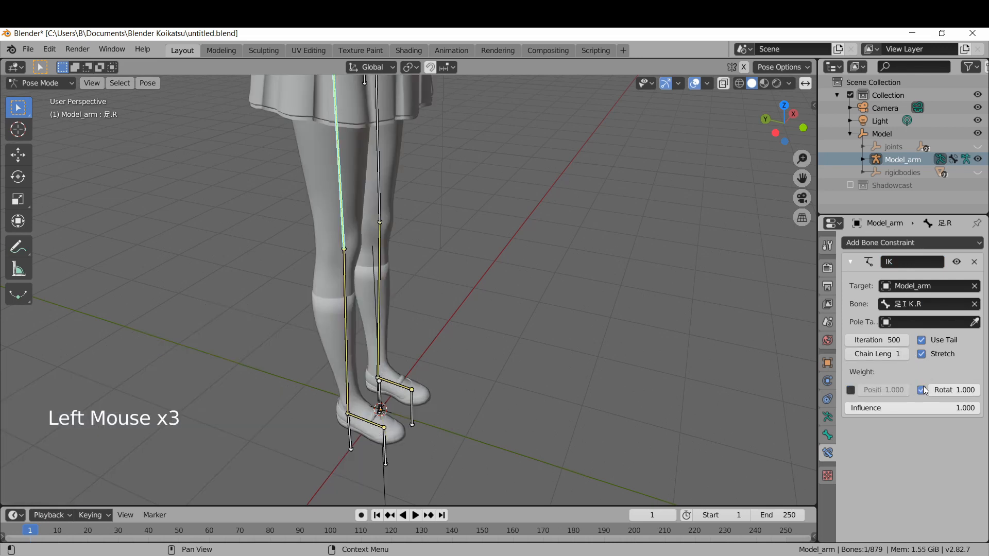
Test-rotate the right foot IK bone, and the left foot IK bone about the Z axis
right_click(350, 431)
key(r)
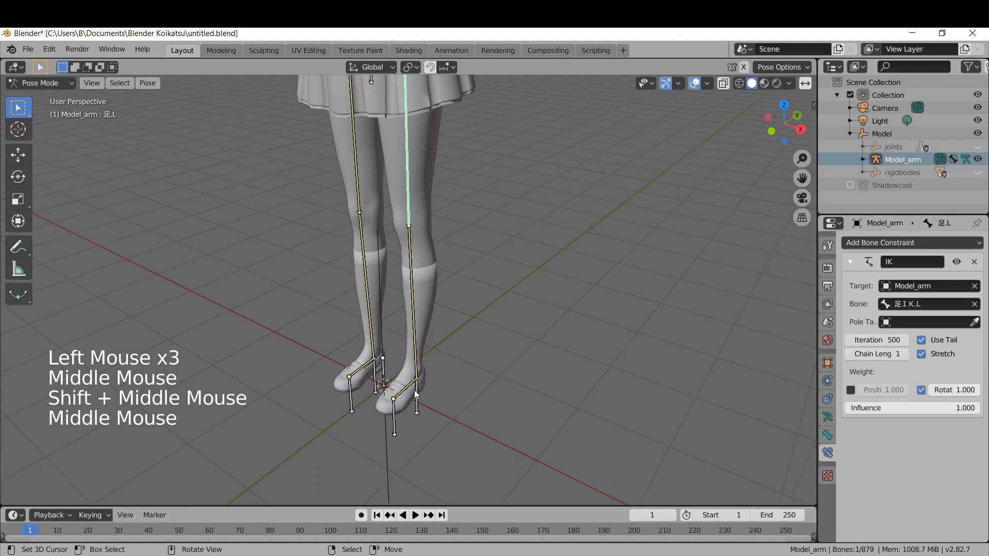
right_click(415, 393)
middle_drag(415, 393, 528, 397)
key(r)
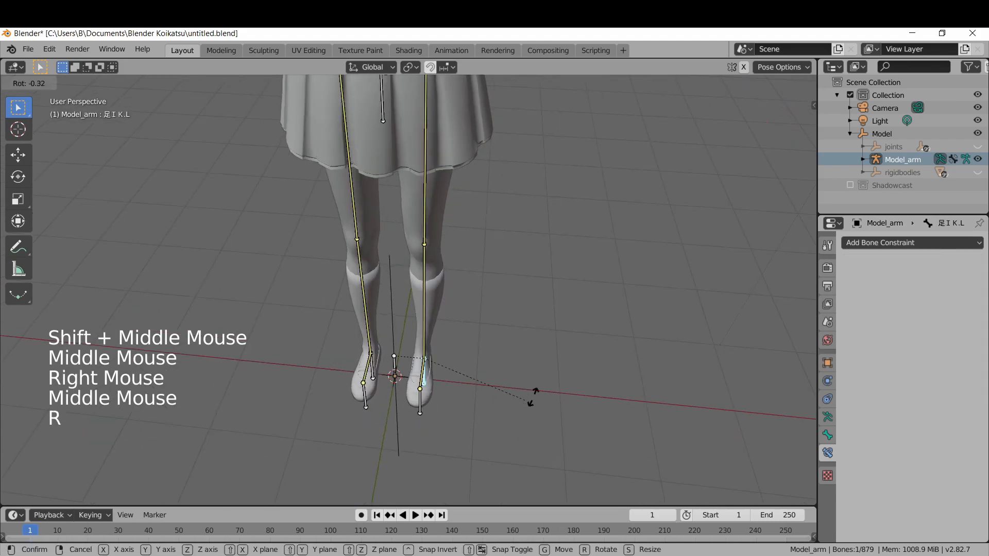
key(z)
right_click(333, 426)
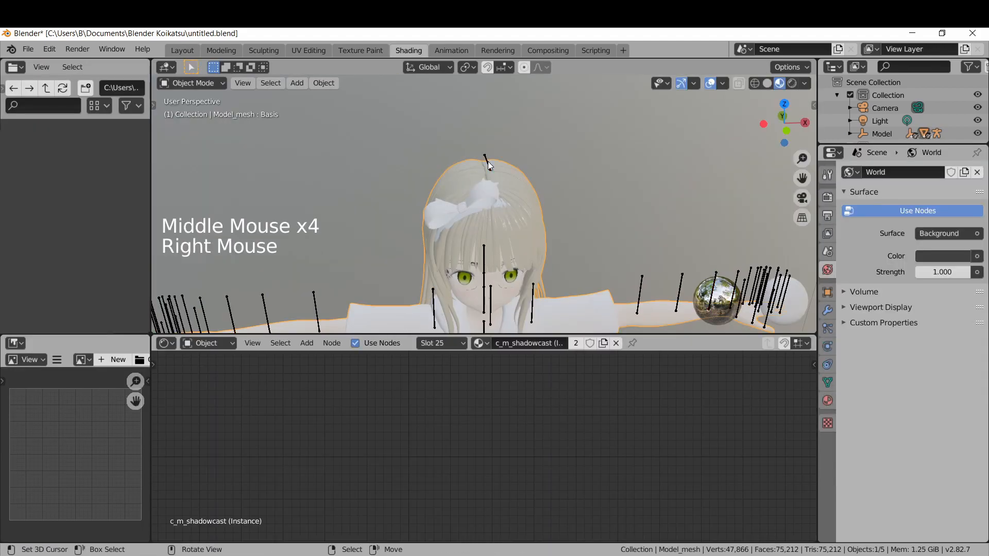
Select the eye-control bone 両目x above the head in Pose Mode and try rotating it
right_click(487, 161)
key(ctrl+Tab)
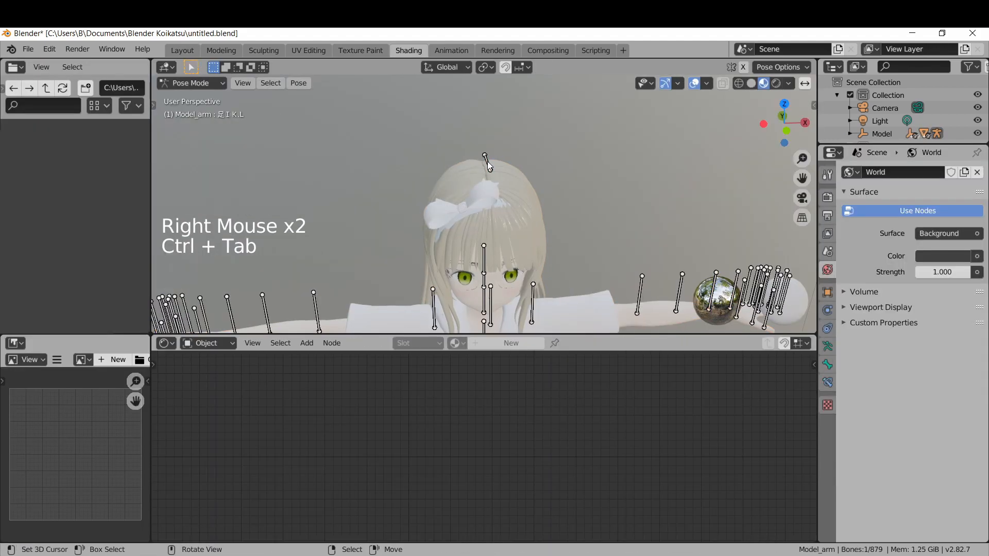
right_click(487, 162)
middle_drag(530, 204, 521, 183)
key(r)
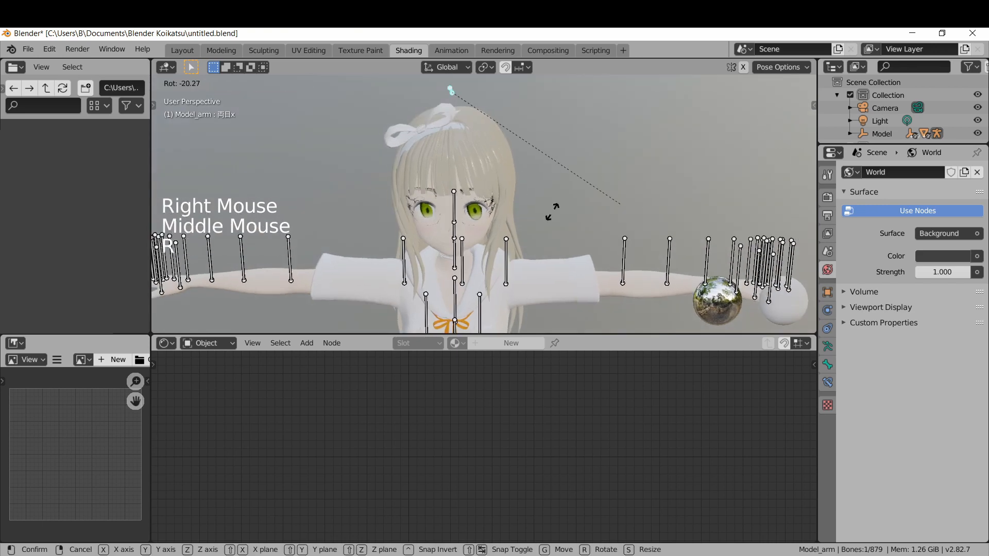
Switch the armature to Edit Mode and set the roll of the 両目x bone to -90°
middle_drag(622, 187, 739, 287)
scroll(532, 194, up, 2)
scroll(532, 178, up, 2)
key(Tab)
click(827, 365)
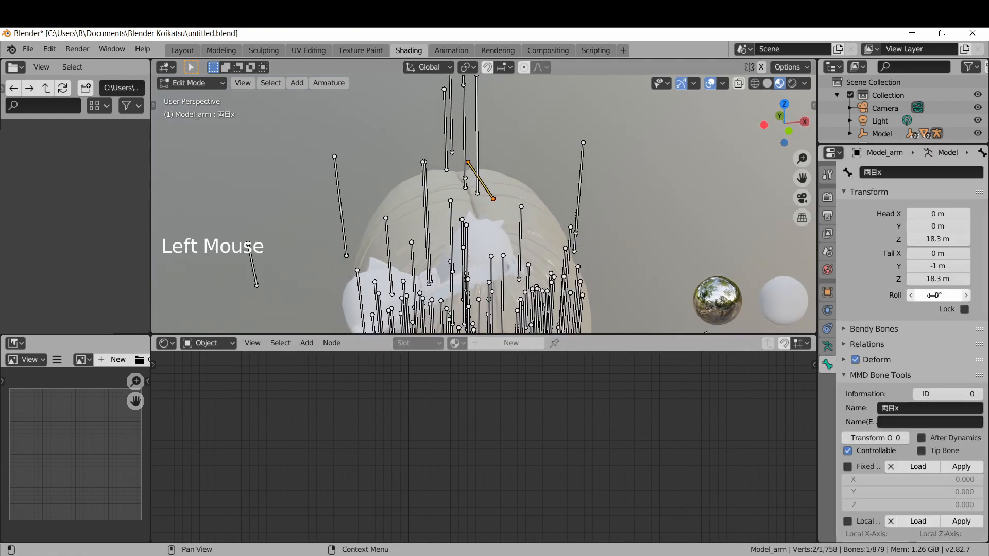
key(Return)
Duplicate the 両目x bone in place and scale the copy to about 0.26 of its size
scroll(486, 183, up, 1)
middle_drag(486, 184, 505, 200)
key(shift+d)
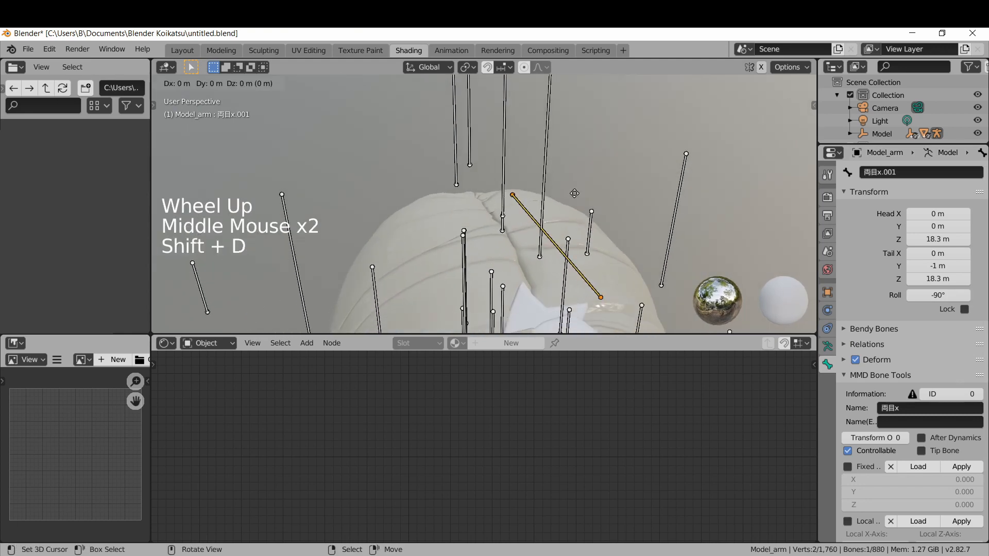
right_click(606, 144)
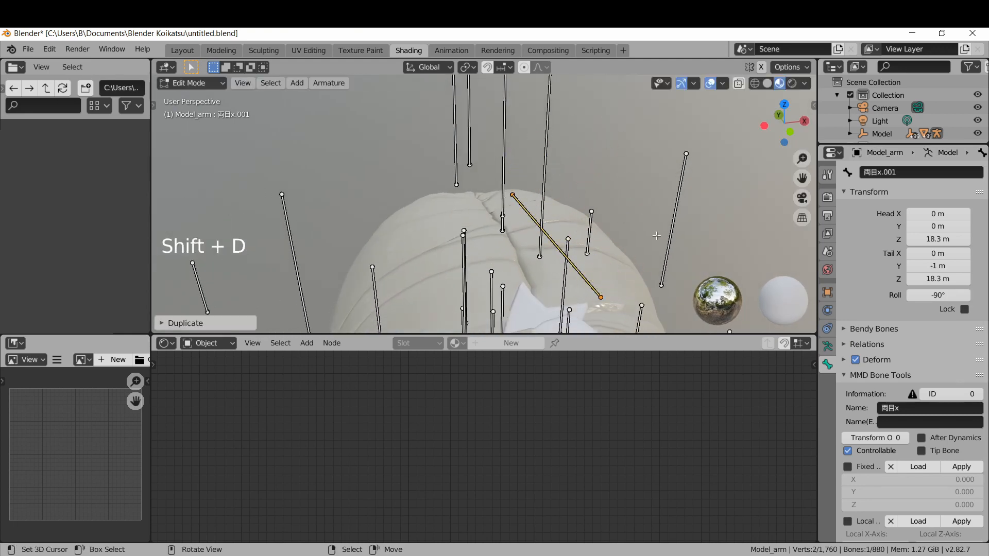
key(s)
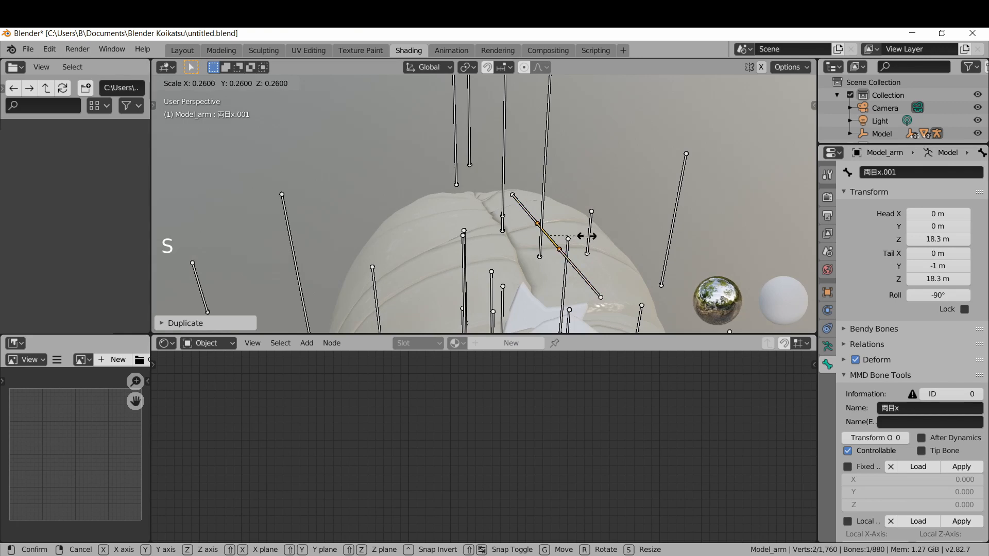
click(586, 236)
Move the small copied bone along the Y axis until its head is at about -0.024 m, and return to Pose Mode
key(g)
key(y)
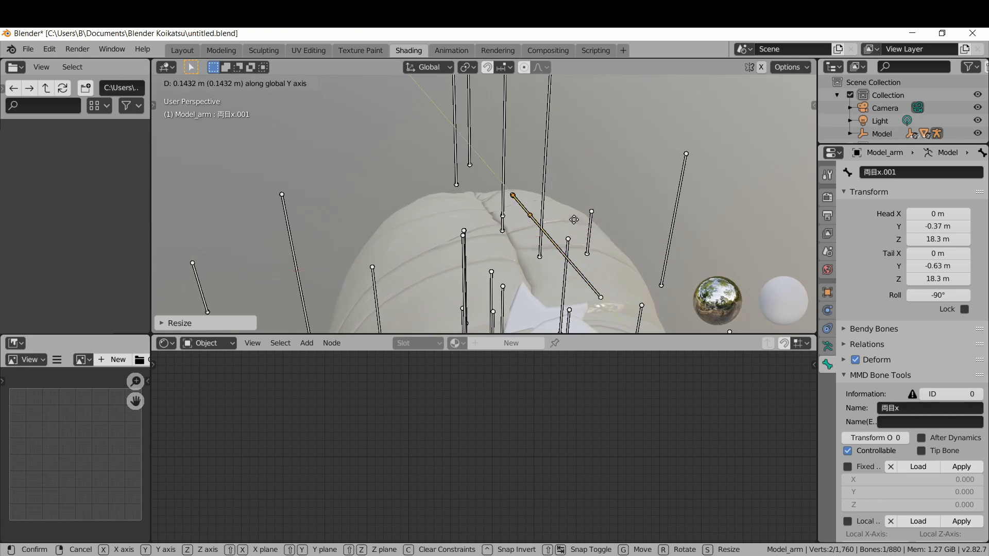
click(574, 221)
scroll(575, 222, down, 2)
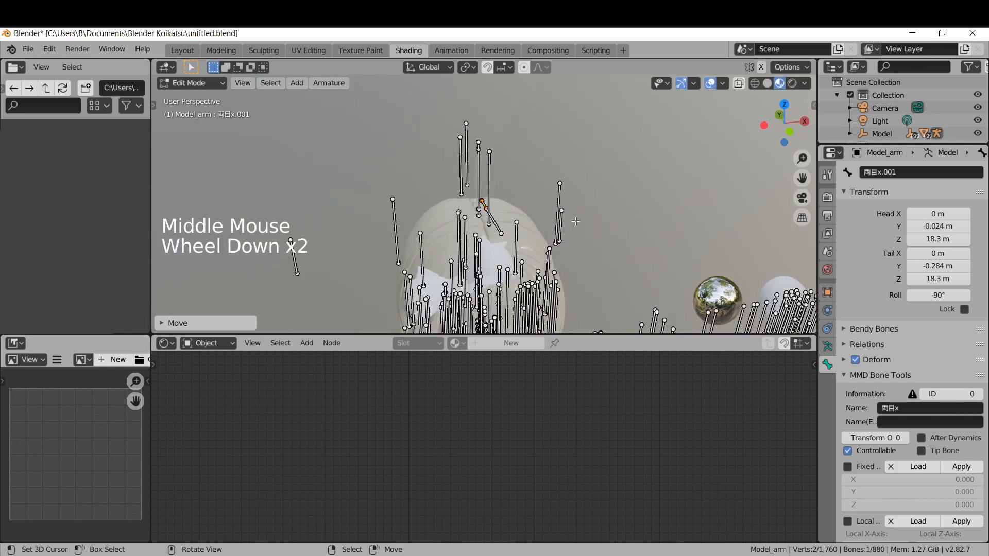
key(Tab)
key(KP_Multiply)
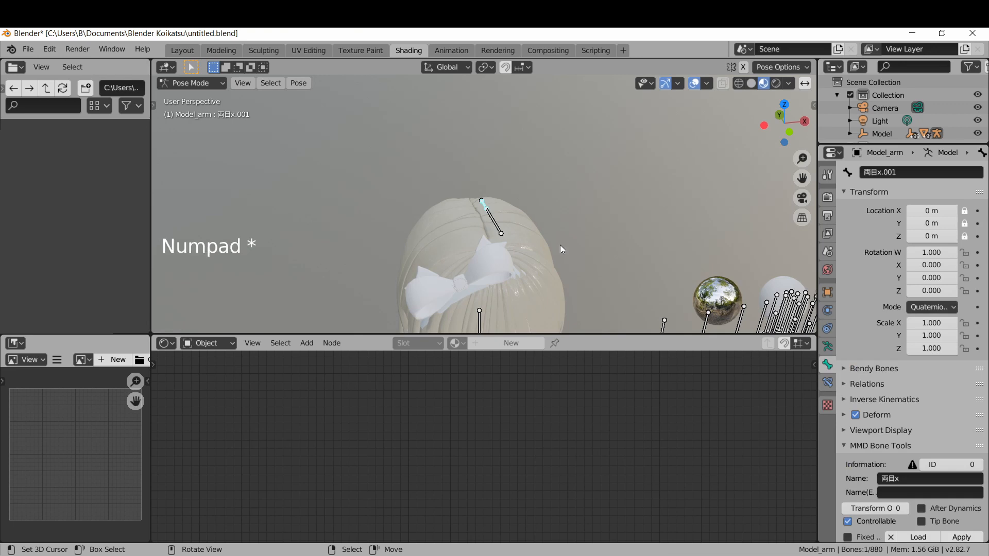
Rename the small copied bone to Eyes, unlock its X, Y and Z location, and lock its X, Y and Z rotation
triple_click(905, 172)
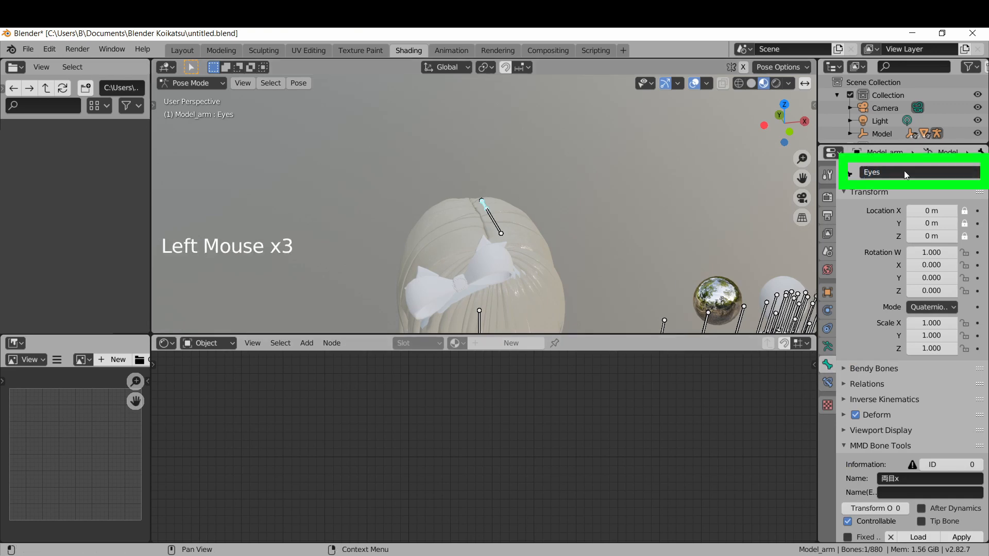
key(ctrl+z)
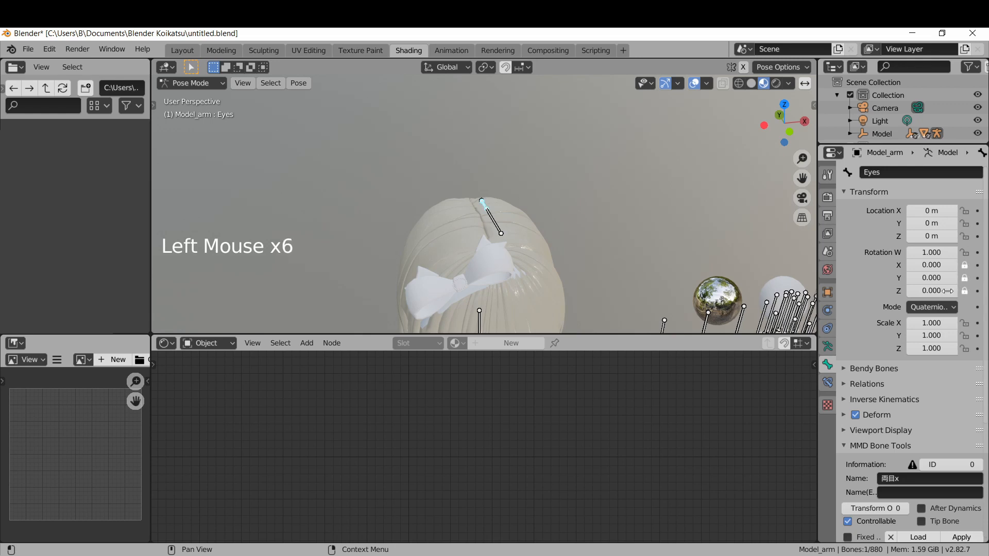
Return to Object Mode, select Model_mesh and add a UV Warp modifier to it
middle_drag(580, 278, 541, 206)
scroll(565, 250, down, 1)
key(ctrl+Tab)
right_click(518, 165)
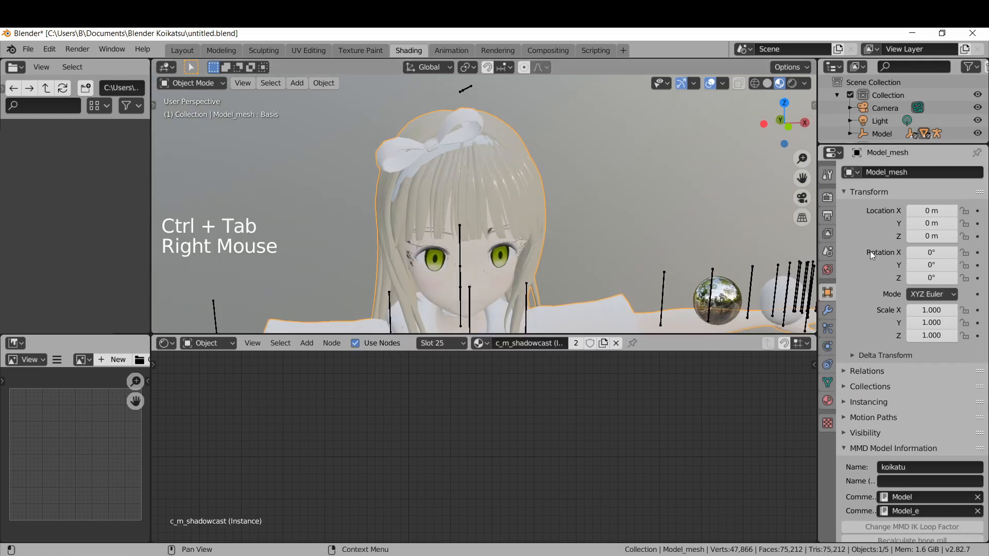
click(833, 311)
click(873, 171)
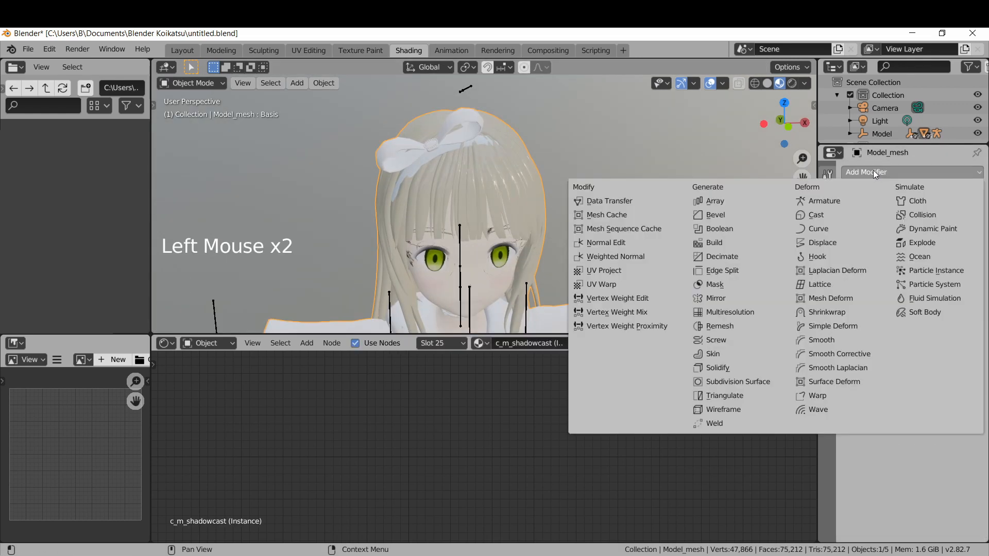
click(657, 284)
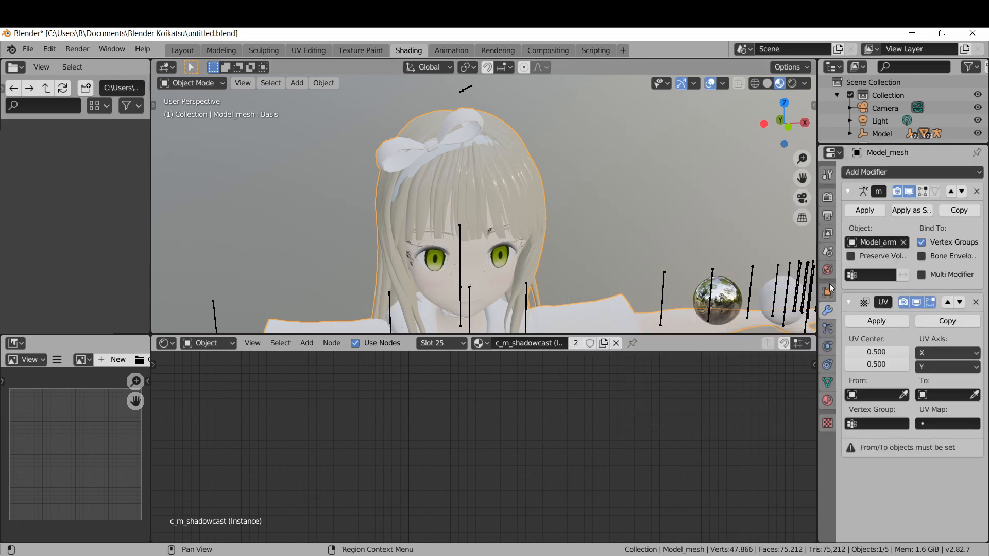
Set the UV Warp axes to X and Z, and use Model_arm with the bone 両目x as the From object
click(870, 195)
click(860, 285)
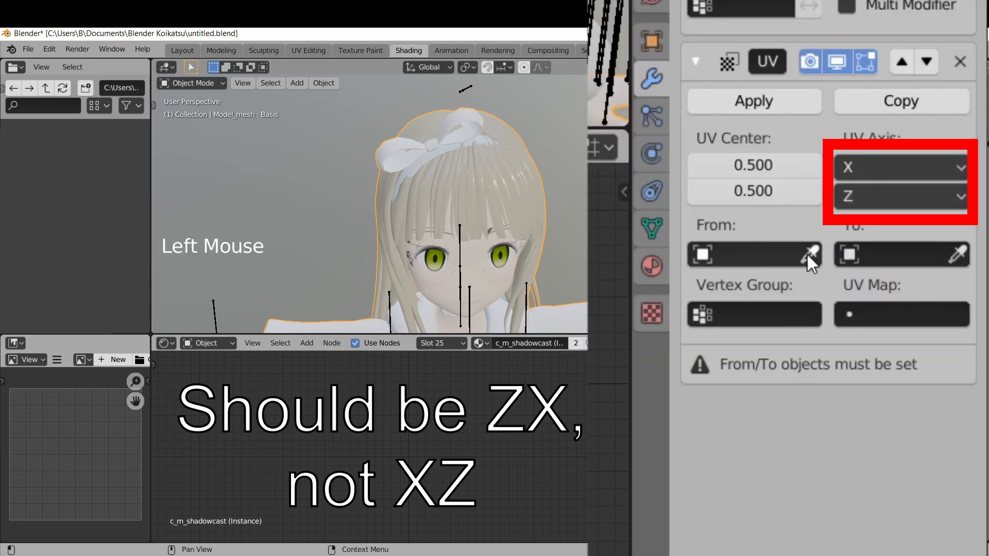
click(750, 257)
text(Model_arm)
key(Return)
click(767, 313)
text(x)
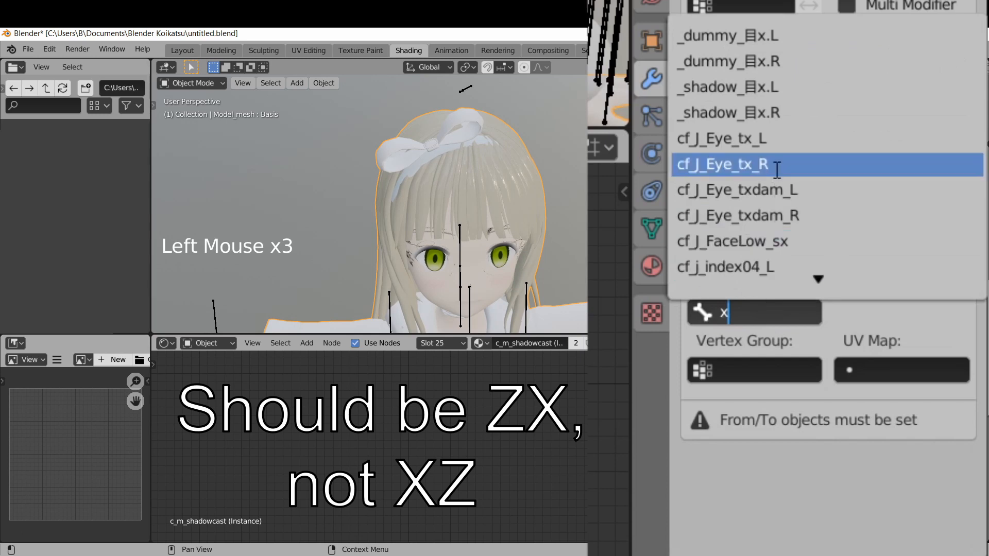
scroll(776, 171, down, 4)
scroll(776, 171, down, 6)
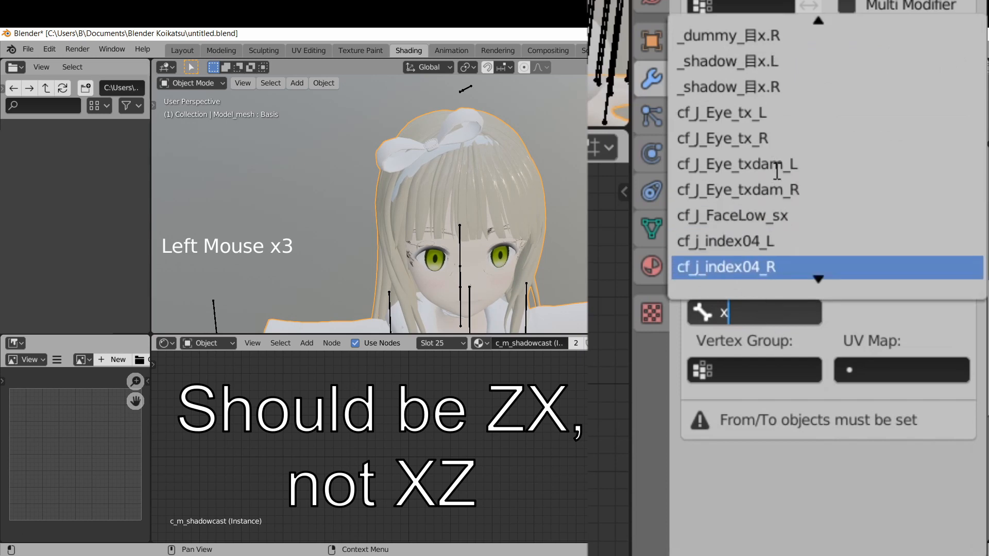
scroll(777, 171, down, 3)
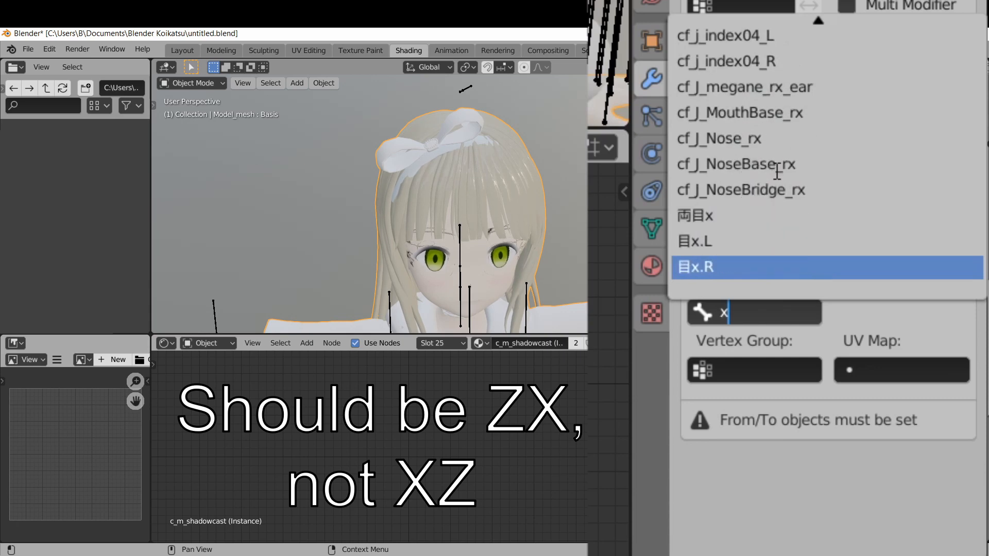
click(778, 213)
Set the UV Warp modifier's To object to Model_arm and its target bone to Eyes
click(895, 254)
click(895, 290)
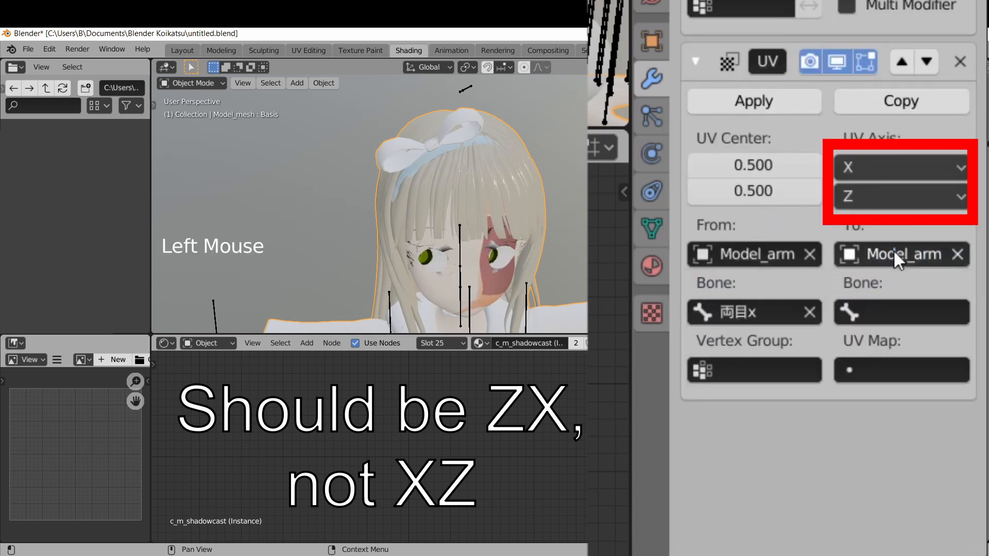
click(893, 306)
click(894, 304)
click(894, 309)
text(eyes)
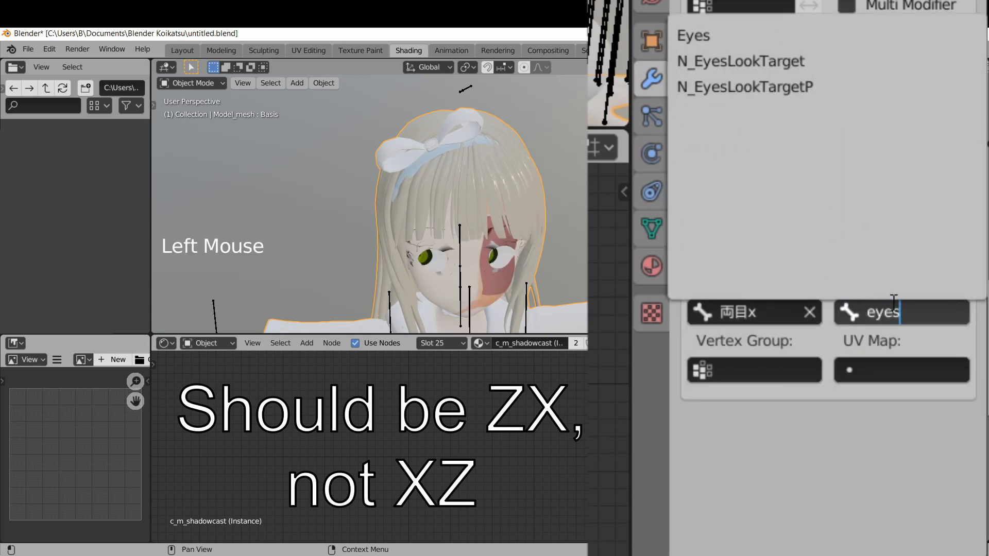
key(Return)
Restrict the UV Warp modifier to the vertex group 目x.L and assign it the UV map UVMap
click(731, 363)
click(731, 356)
click(730, 366)
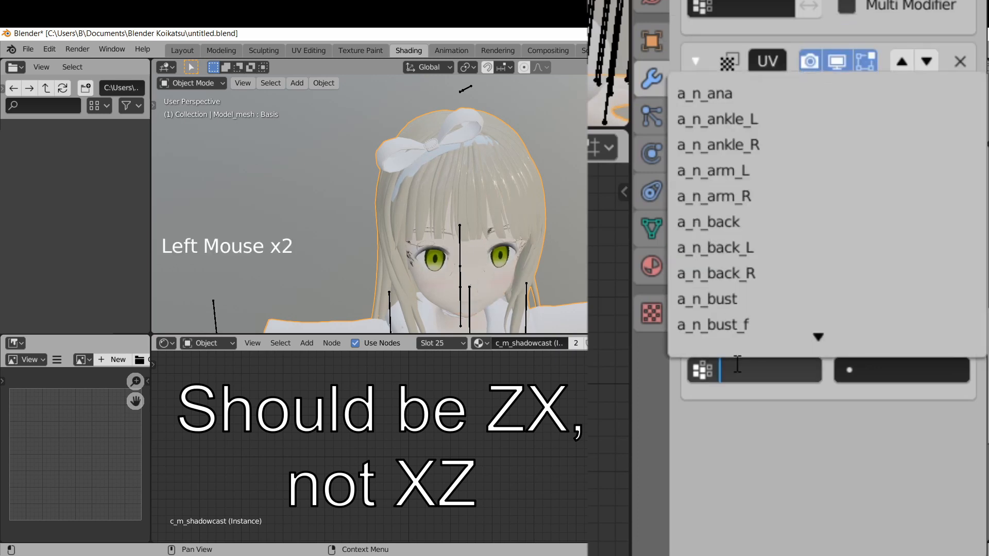
text(x.)
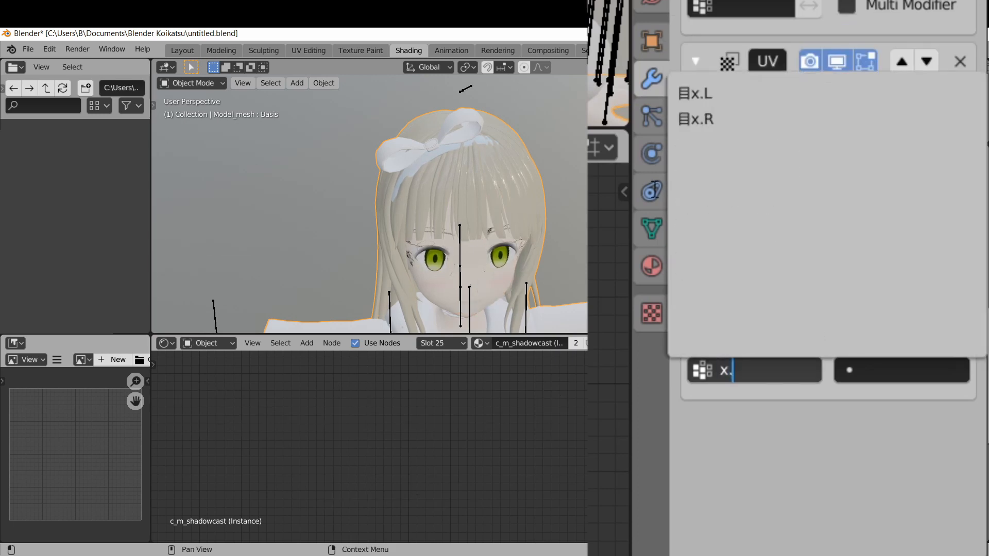
click(716, 95)
click(889, 367)
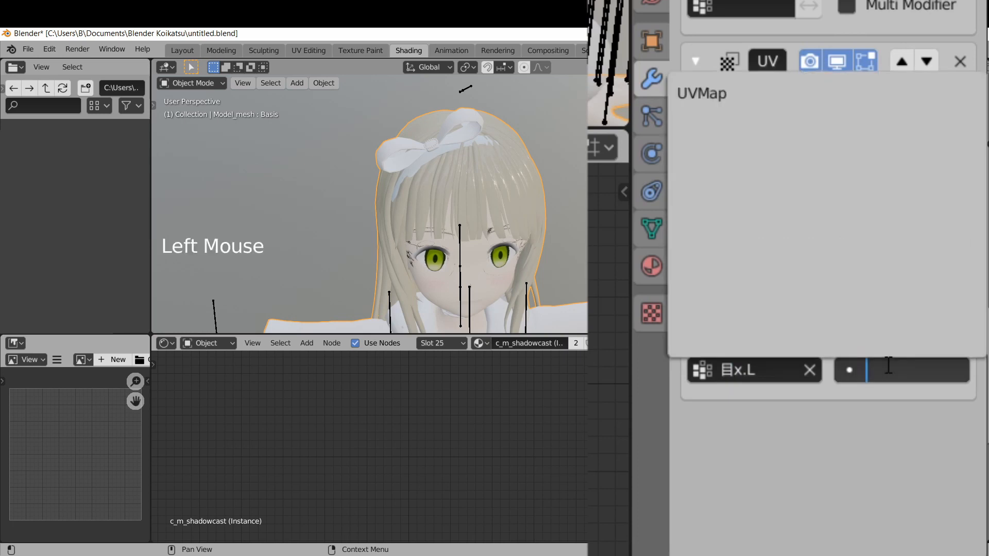
click(793, 98)
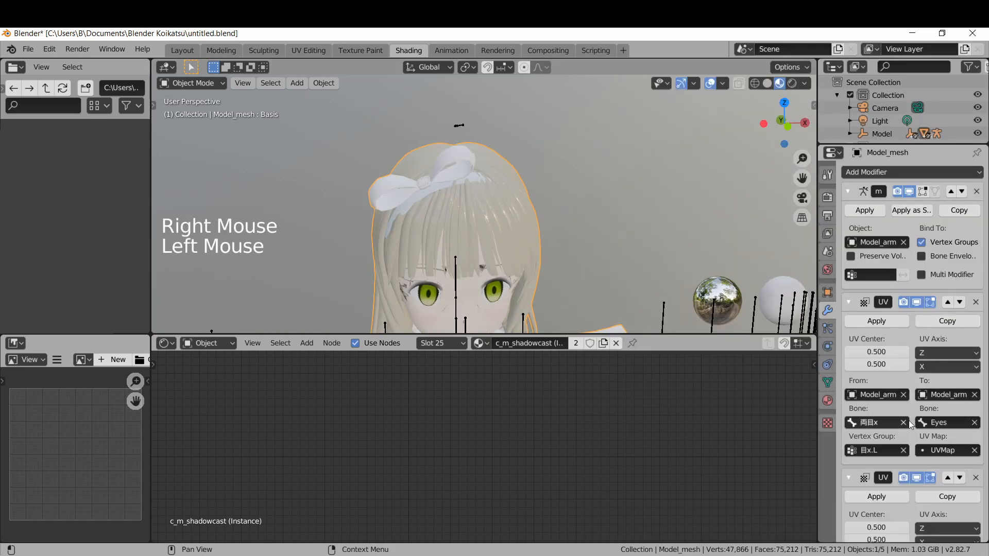
Set the second UV Warp modifier's vertex group to 目x.R
scroll(911, 425, down, 5)
click(875, 523)
click(890, 525)
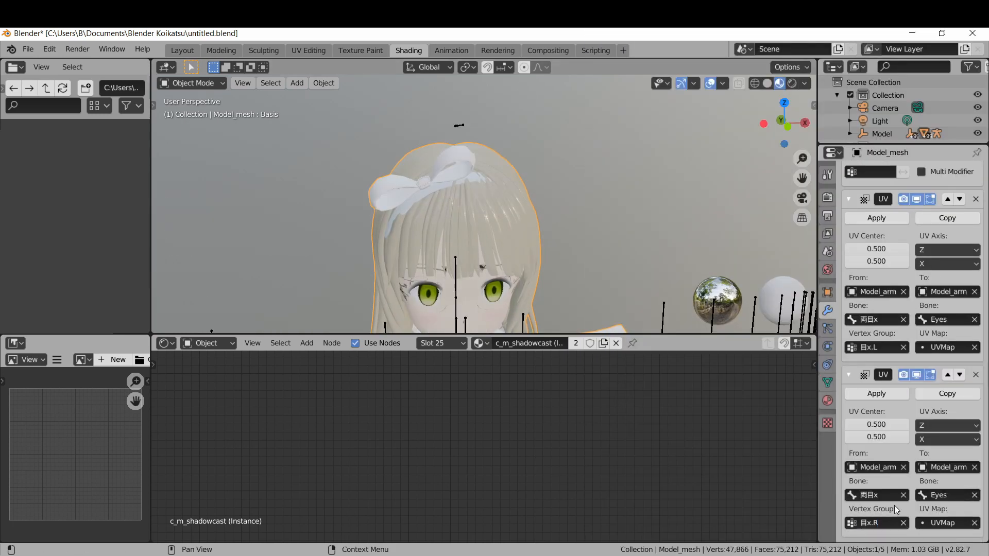
Select the armature, switch to Pose Mode and try moving the Eyes bone to test the eye control
right_click(460, 129)
key(ctrl+Tab)
key(g)
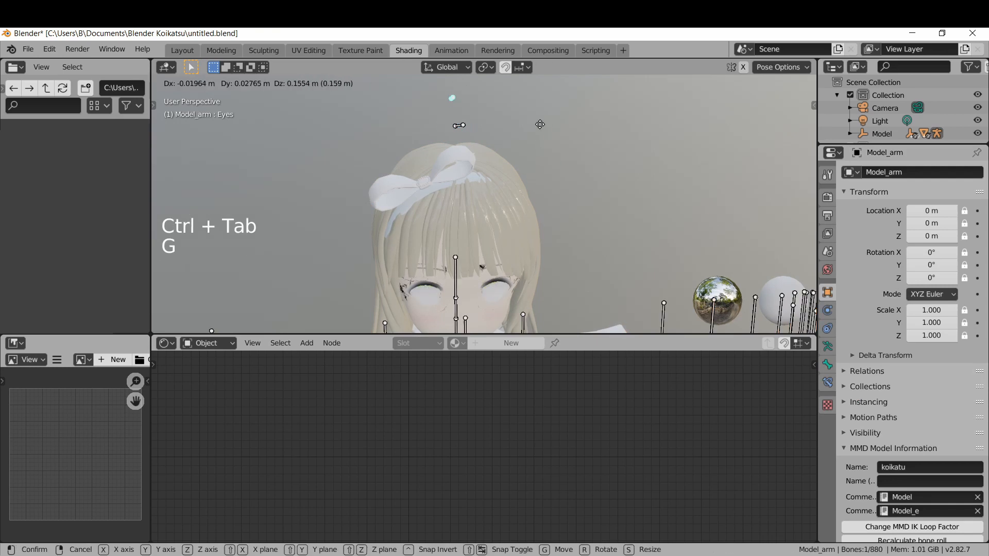
click(545, 171)
middle_drag(545, 171, 437, 106)
key(KP_Multiply)
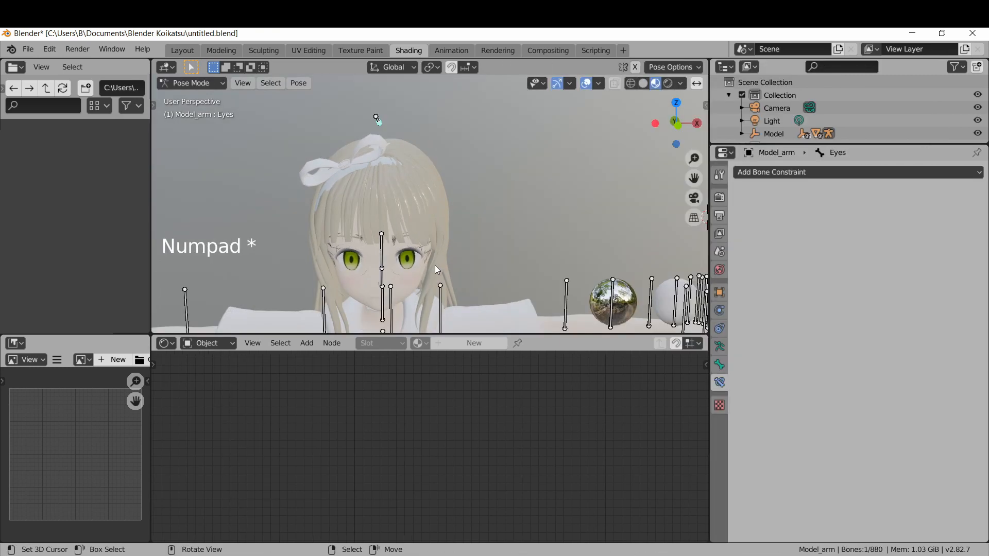
Add a Limit Location constraint to the Eyes bone
click(824, 172)
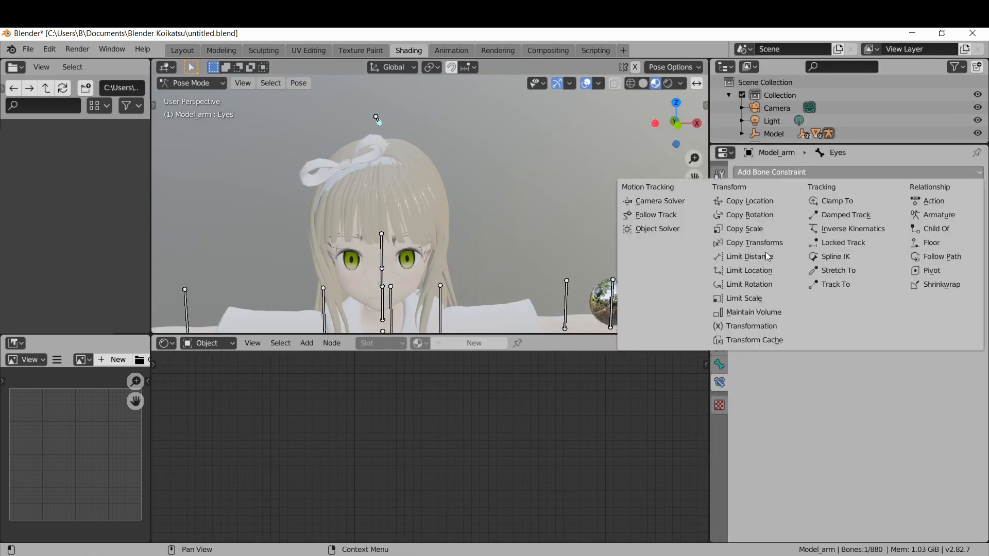
click(746, 257)
click(952, 175)
click(752, 272)
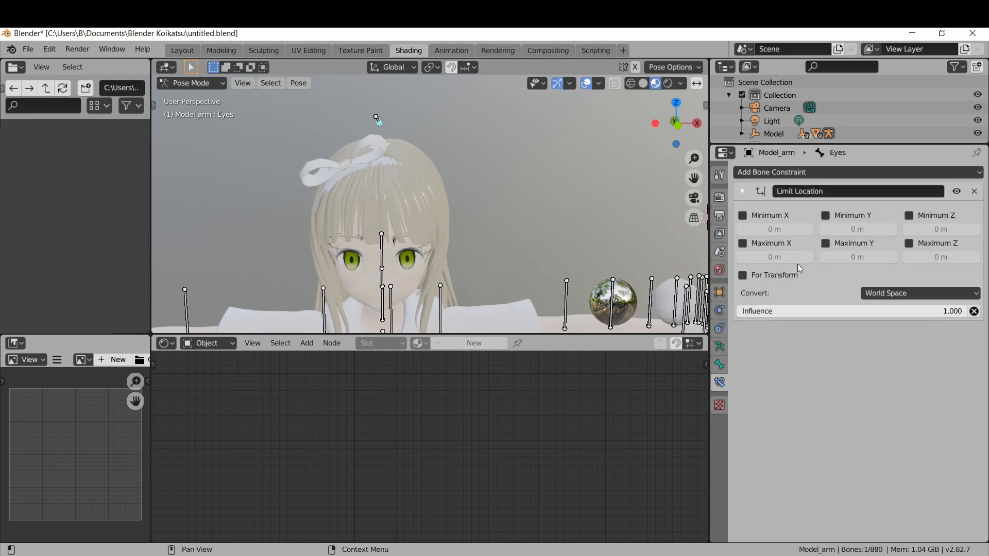
Enable the Minimum X and Maximum X limits on the Eyes bone and set the constraint's conversion to Local Space
click(777, 218)
key(g)
key(x)
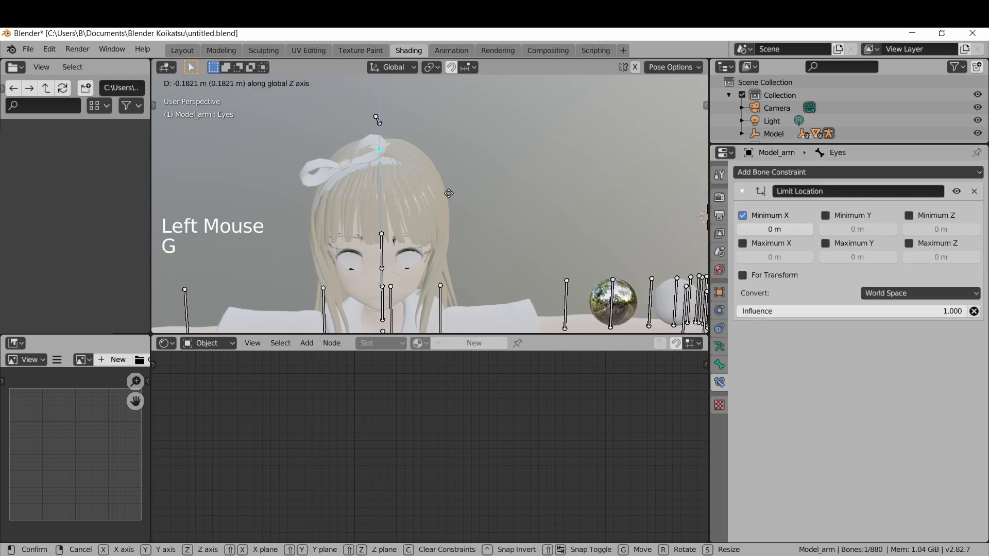
right_click(448, 192)
click(750, 246)
click(904, 297)
click(891, 370)
Test how the Eyes bone moves along the global Z and X axes
key(g)
key(z)
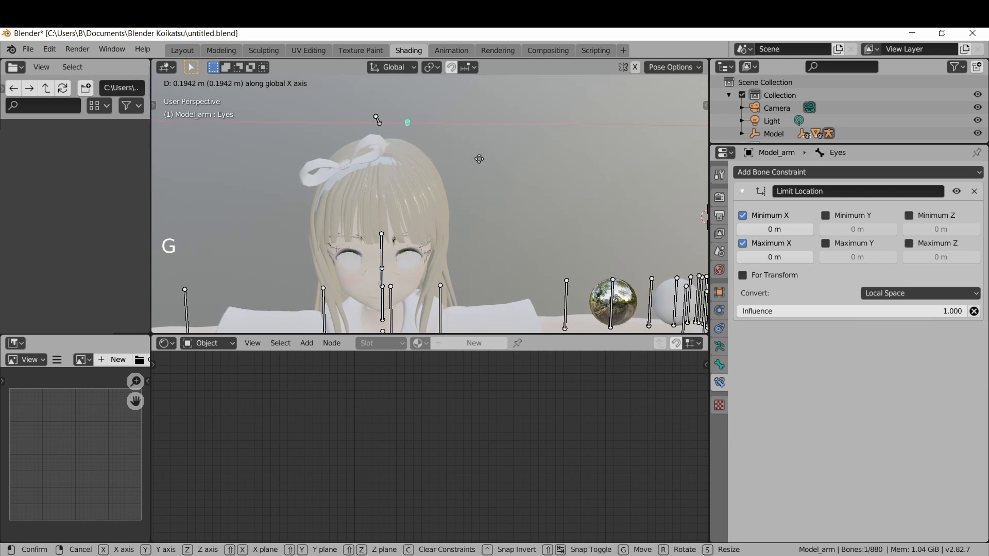
right_click(479, 159)
key(g)
key(x)
right_click(494, 165)
Set the constraint's Minimum X to -0.3 m and Maximum X to 0.4 m, testing the bone's vertical movement
triple_click(808, 257)
key(g)
key(z)
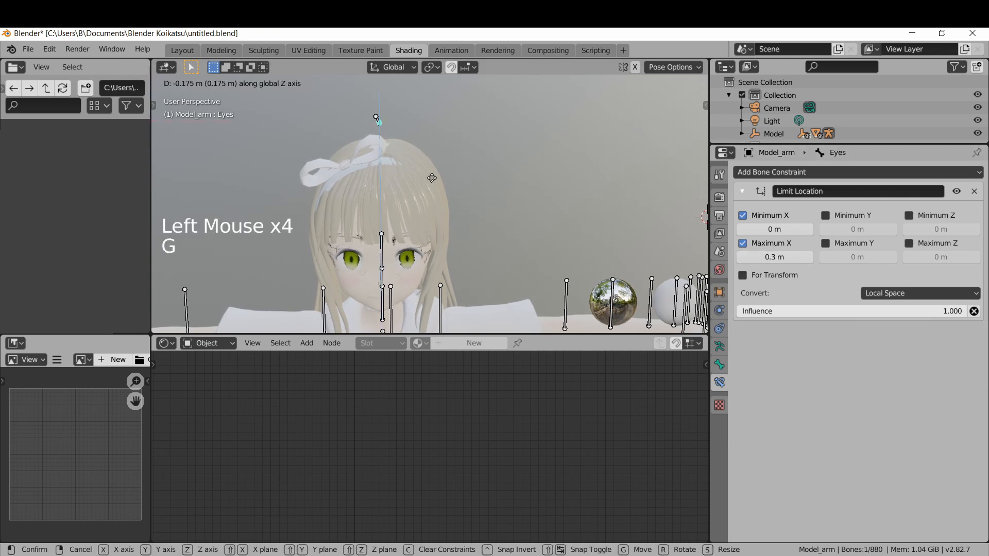
right_click(431, 177)
triple_click(742, 230)
key(g)
key(z)
right_click(466, 183)
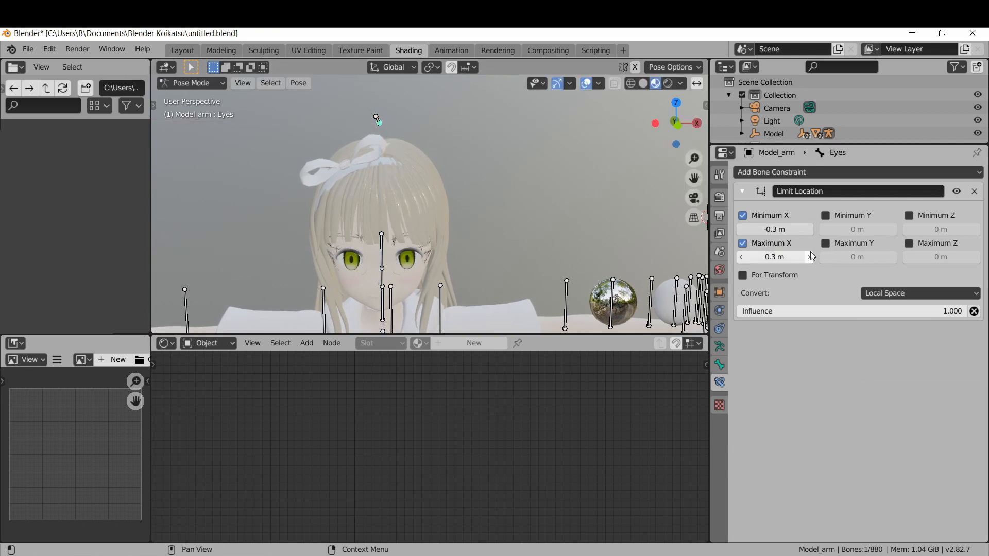
click(809, 257)
Enable the Minimum Z limit, set it to -0.3 m and test the bone's movement along the X axis
click(909, 216)
key(g)
key(x)
right_click(415, 162)
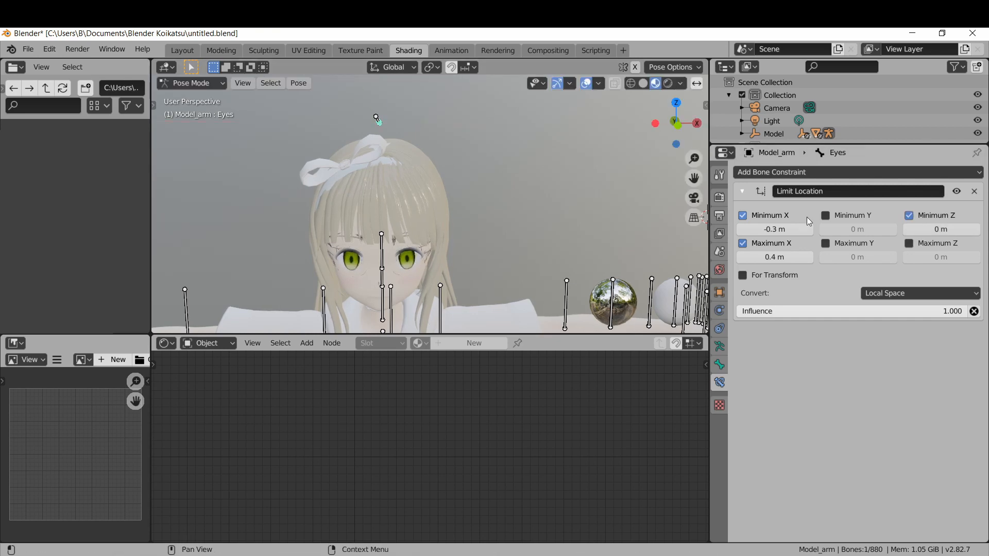
click(907, 229)
click(907, 229)
click(907, 229)
key(g)
key(x)
right_click(514, 182)
Enable the Maximum Z limit, set it to 0.3 m and test the bone's sideways movement again
click(908, 243)
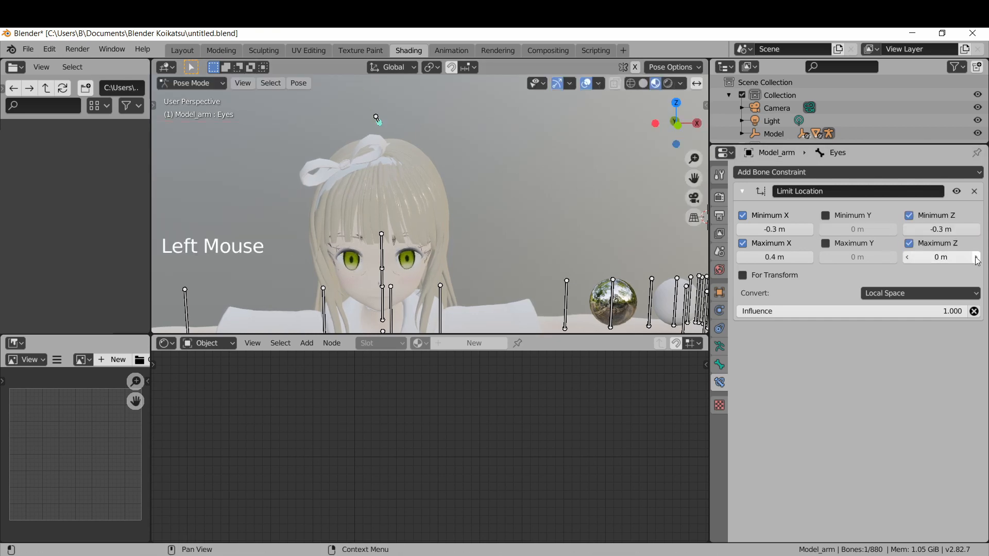
click(975, 257)
click(975, 257)
click(975, 257)
key(g)
key(x)
right_click(519, 180)
Test moving the Eyes bone along global Z and Y, and enable the Minimum Y and Maximum Y limits at 0 m
key(g)
key(z)
right_click(412, 223)
key(g)
key(y)
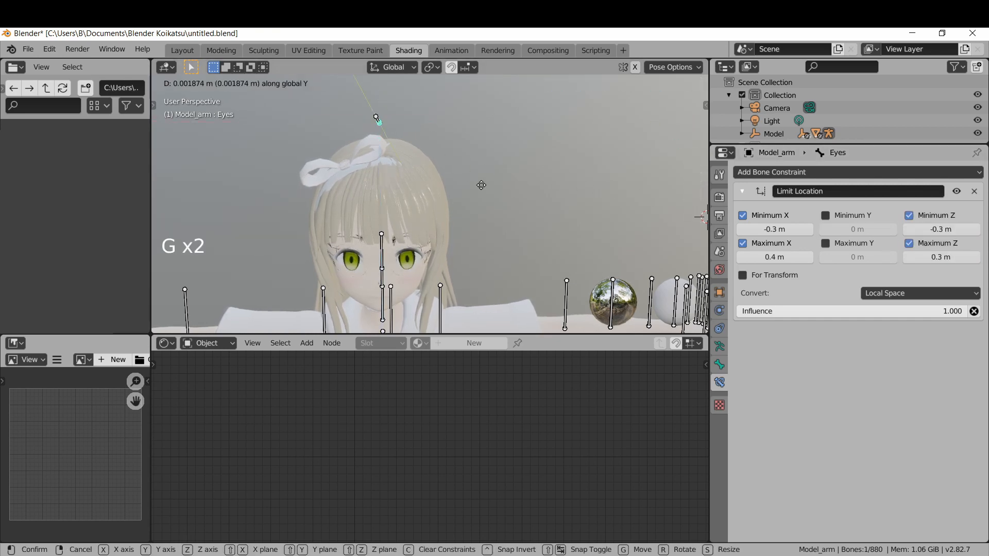
right_click(481, 185)
click(825, 215)
click(825, 243)
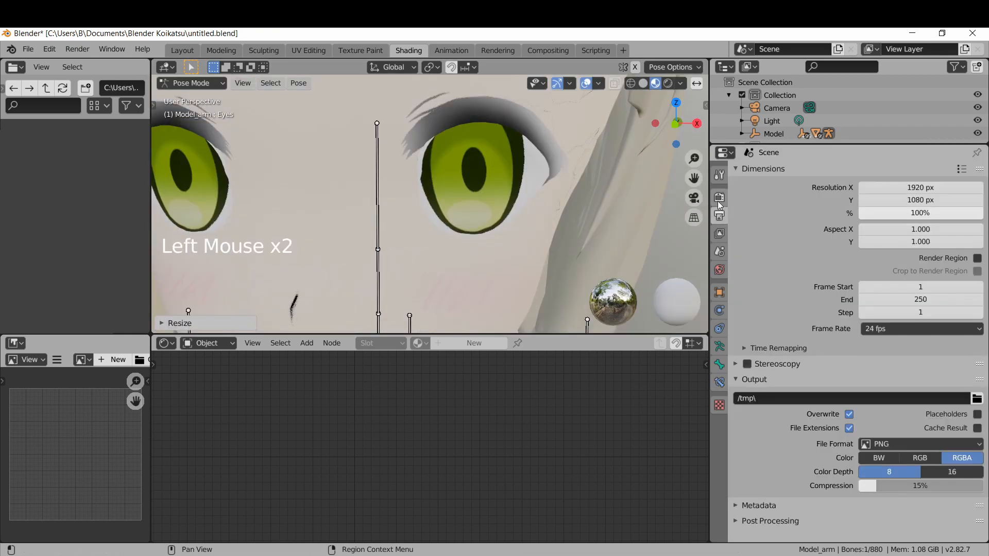
Set the View Transform in the scene's render color management to Raw
click(720, 200)
click(811, 460)
click(876, 479)
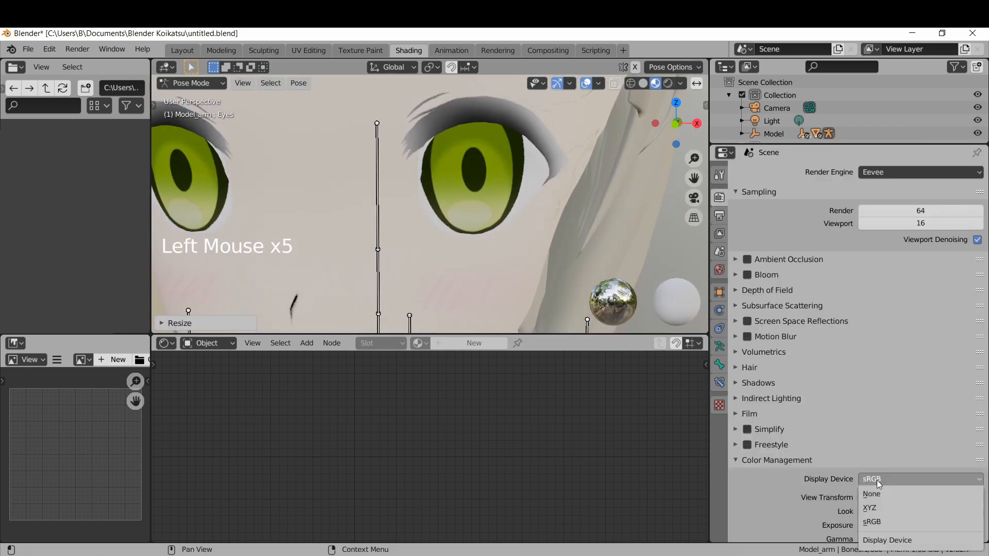
click(856, 497)
click(861, 498)
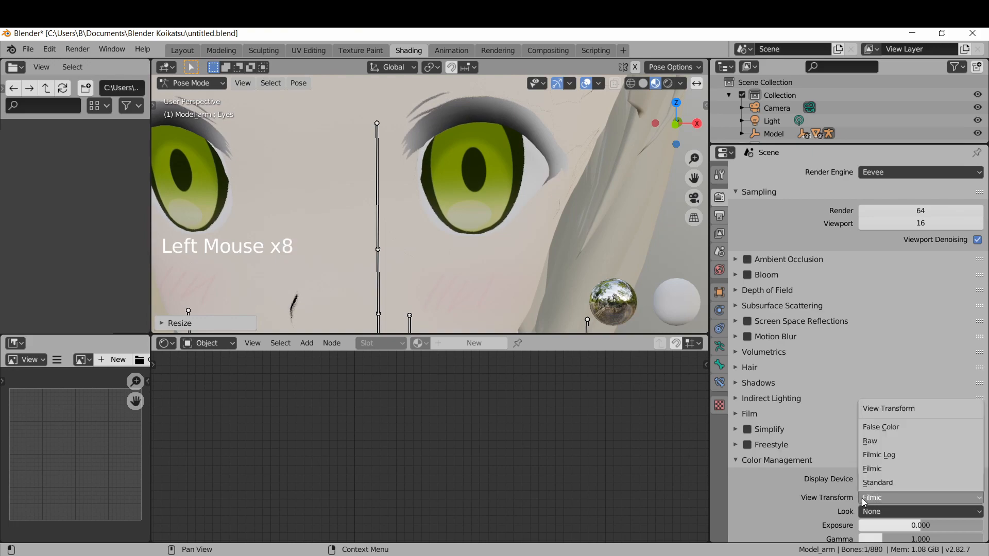
click(888, 442)
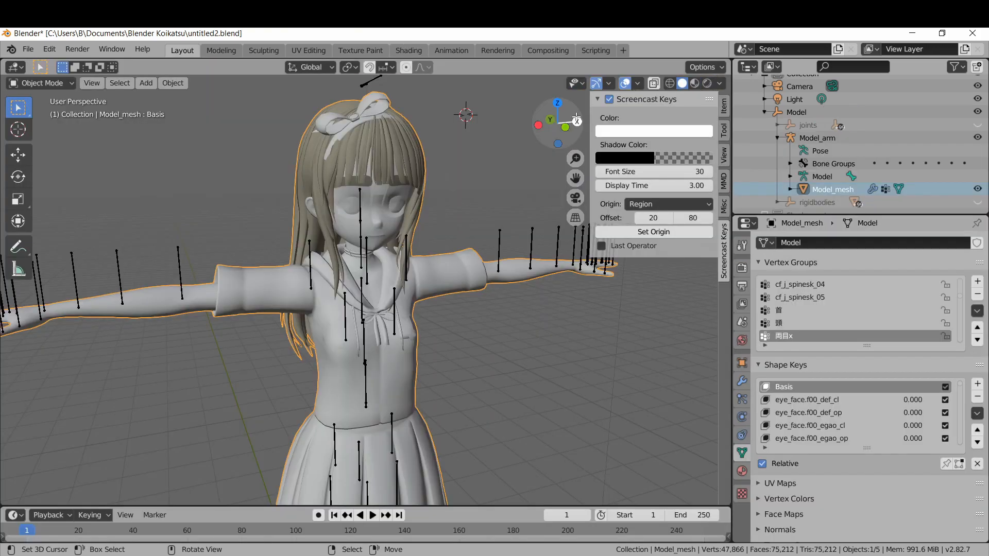
Switch Model_mesh to Edit Mode and scale the selected sailor top slightly larger along the Y axis
key(n)
key(Tab)
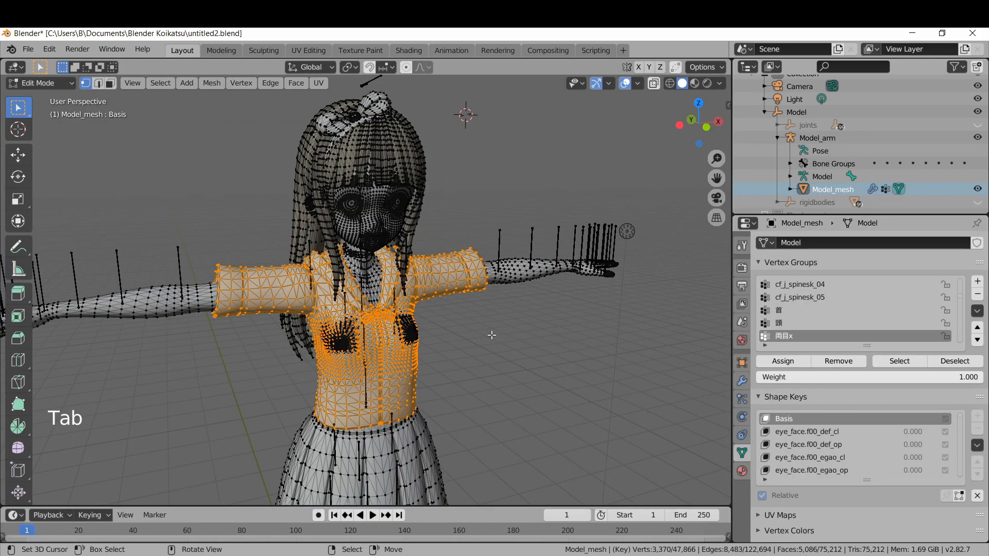
key(s)
key(y)
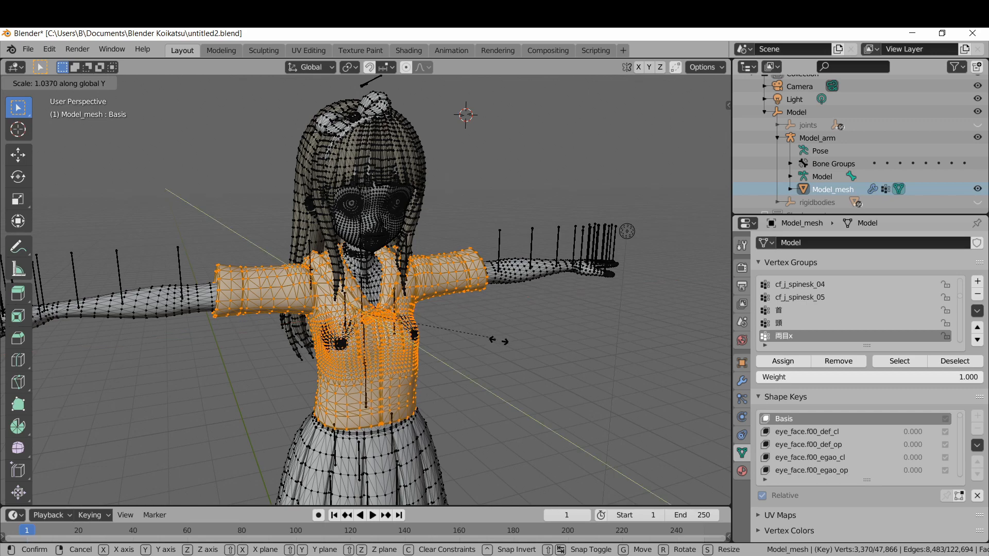
click(507, 346)
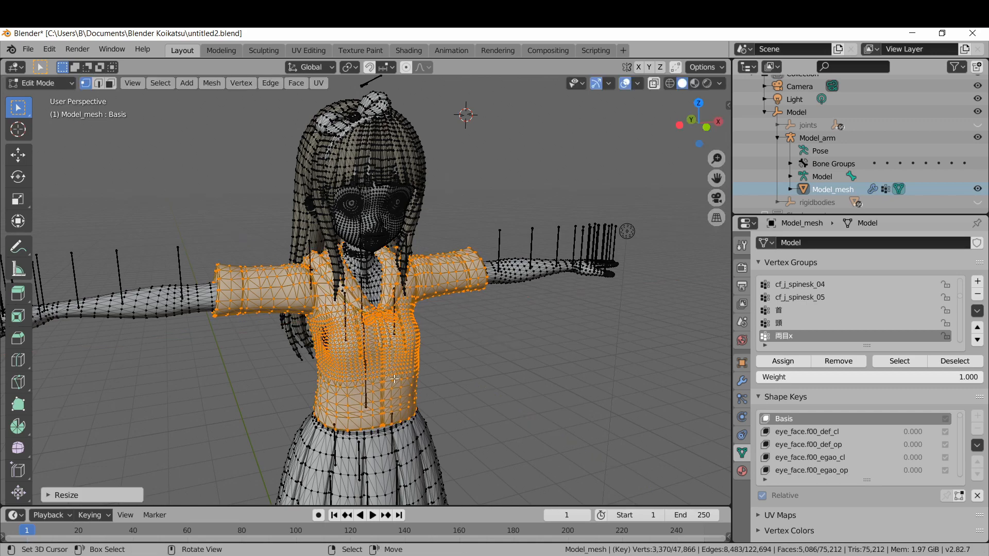
Scale the selected sailor top along the X axis to refine its fit over the body
shift+middle_drag(394, 379, 258, 319)
scroll(404, 330, up, 3)
scroll(402, 315, up, 1)
key(s)
key(x)
click(409, 333)
Examine the sleeves and torso of the scaled sailor top for body mesh poking through, and return to Object Mode
shift+middle_drag(258, 319, 206, 314)
shift+middle_drag(206, 314, 248, 317)
shift+middle_drag(247, 317, 479, 373)
scroll(309, 330, up, 3)
scroll(350, 340, down, 2)
scroll(397, 359, up, 1)
scroll(397, 359, up, 1)
middle_drag(407, 350, 450, 321)
scroll(496, 298, down, 4)
scroll(473, 309, down, 3)
key(Tab)
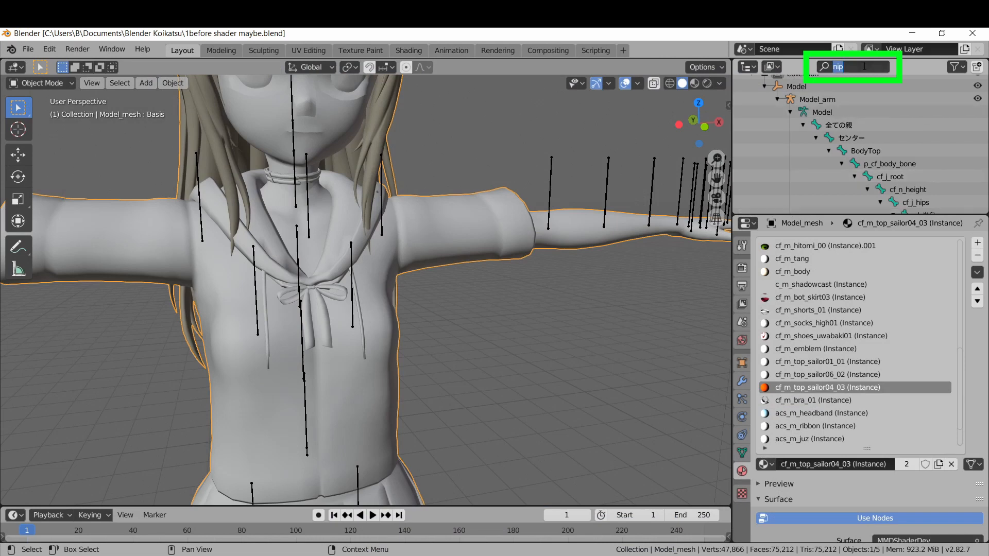
Show the outliner's viewport visibility toggles and widen the editor to expose the bones in the "nip" search results
click(957, 67)
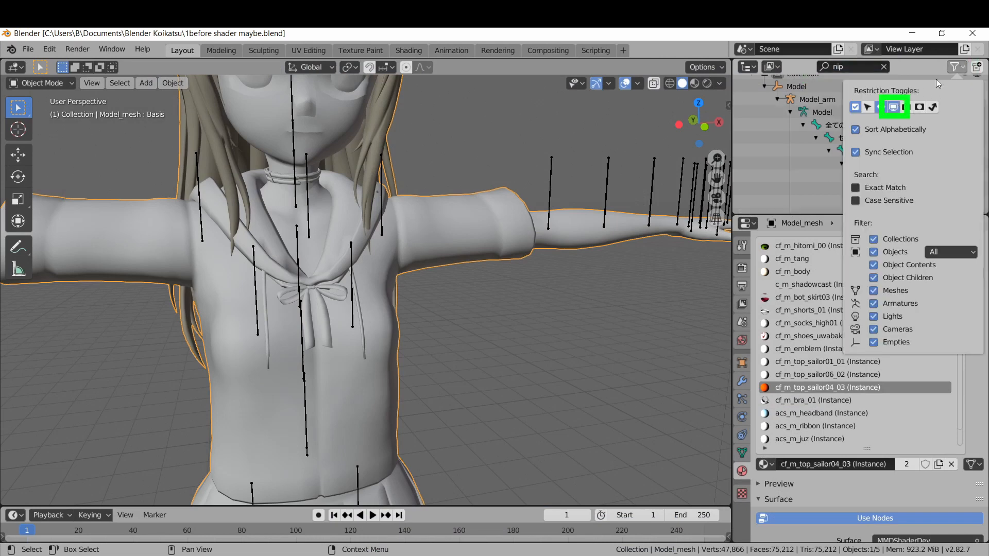
scroll(913, 150, down, 5)
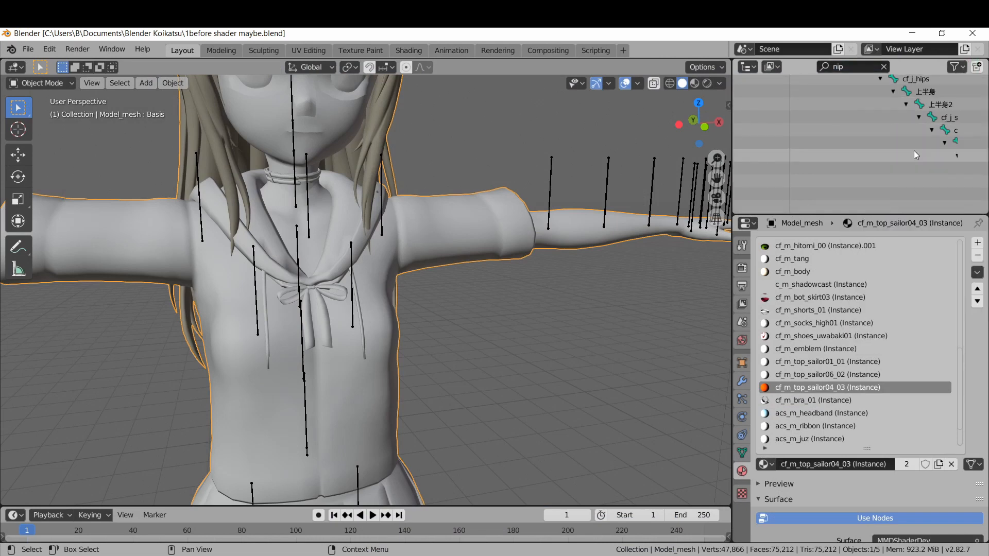
click(732, 132)
drag(731, 132, 514, 152)
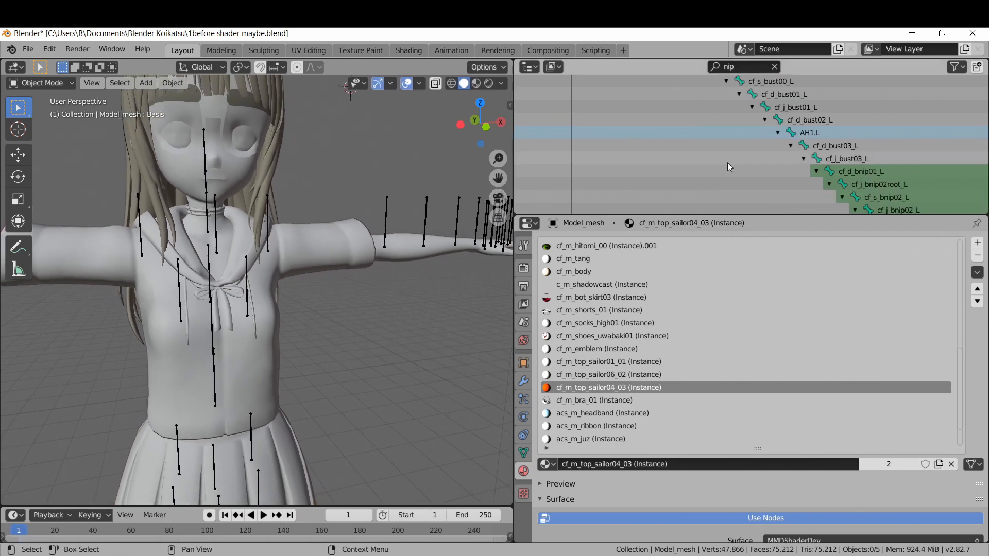
scroll(727, 167, down, 1)
Put Model_arm in Pose Mode, unhide the cf_d_bnip01_L bone and scale it down to about 0.29
click(217, 213)
key(ctrl+Tab)
scroll(861, 166, down, 1)
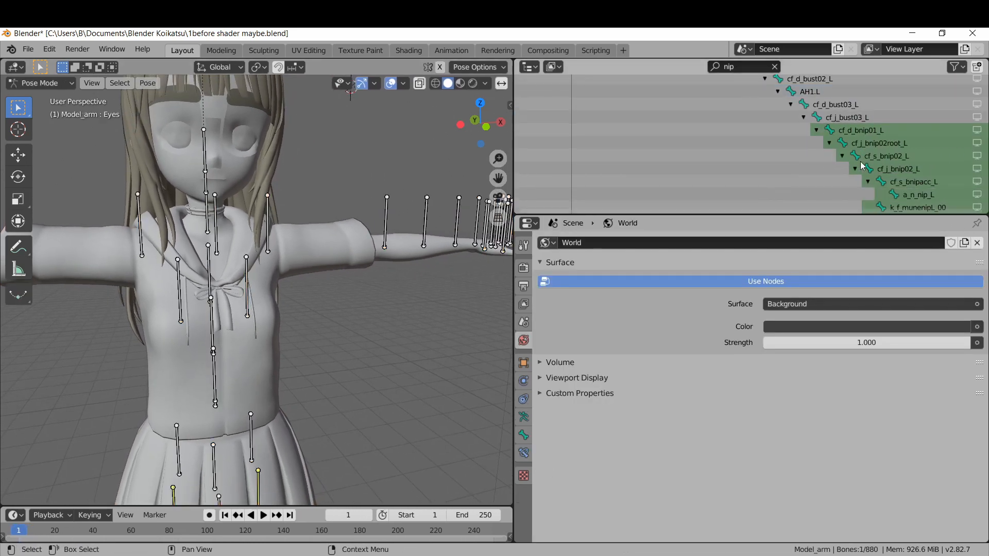
click(977, 131)
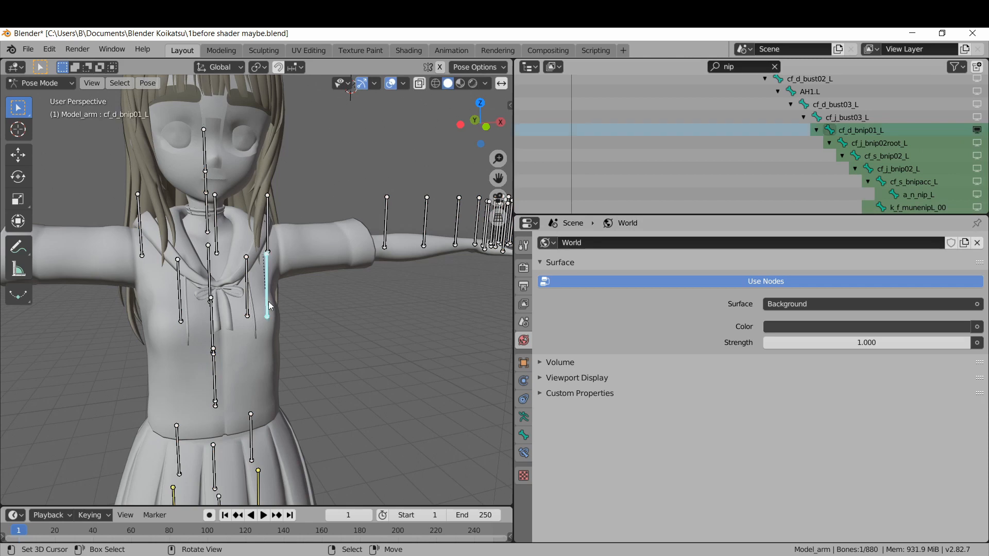
key(s)
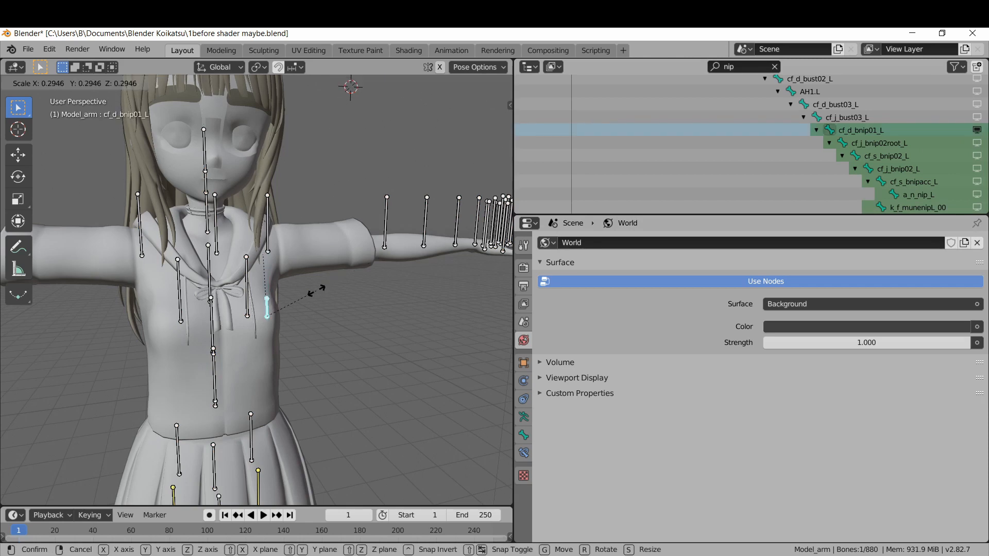
click(316, 291)
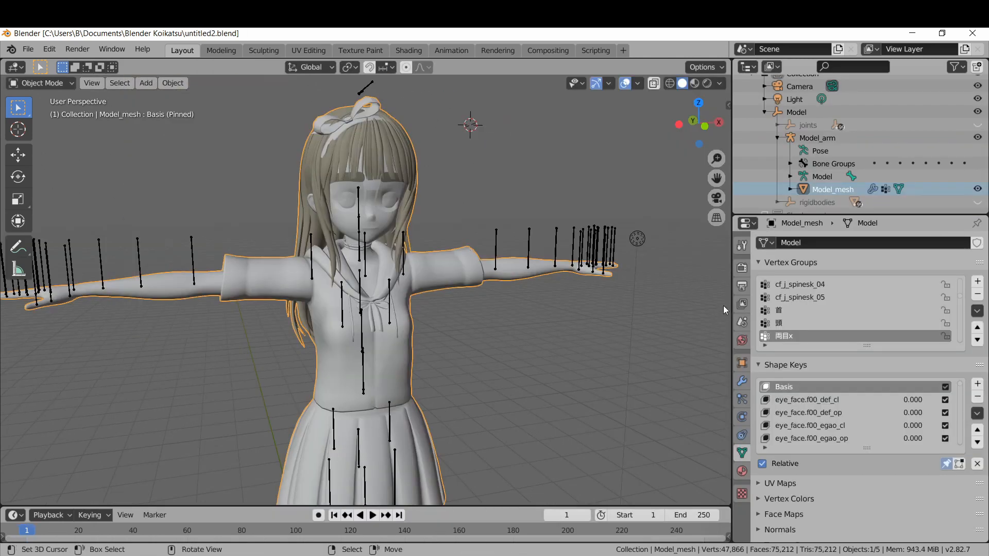
Widen the properties editor and lengthen Model_mesh's shape key list to show more entries
drag(731, 305, 623, 305)
drag(819, 447, 818, 525)
middle_drag(818, 526, 814, 426)
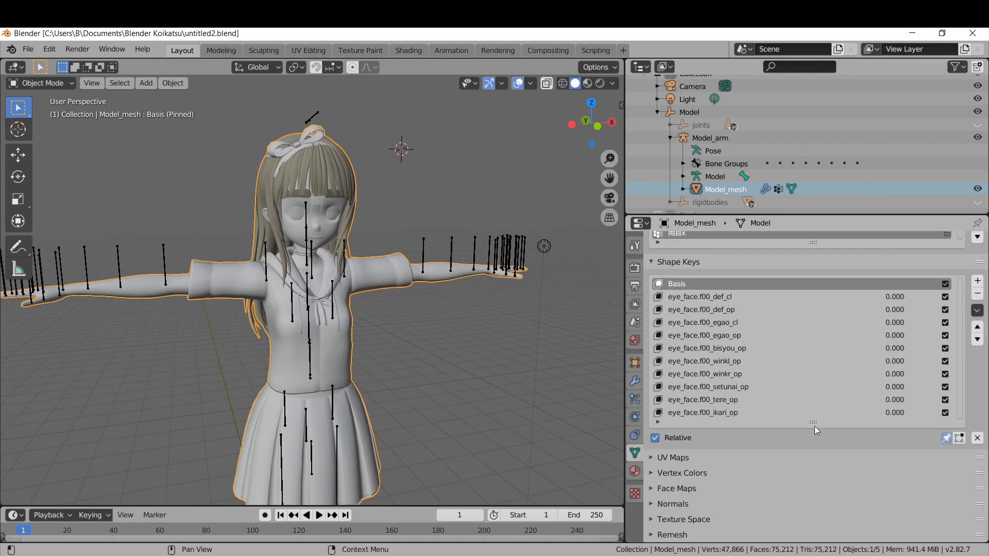
drag(815, 430, 899, 433)
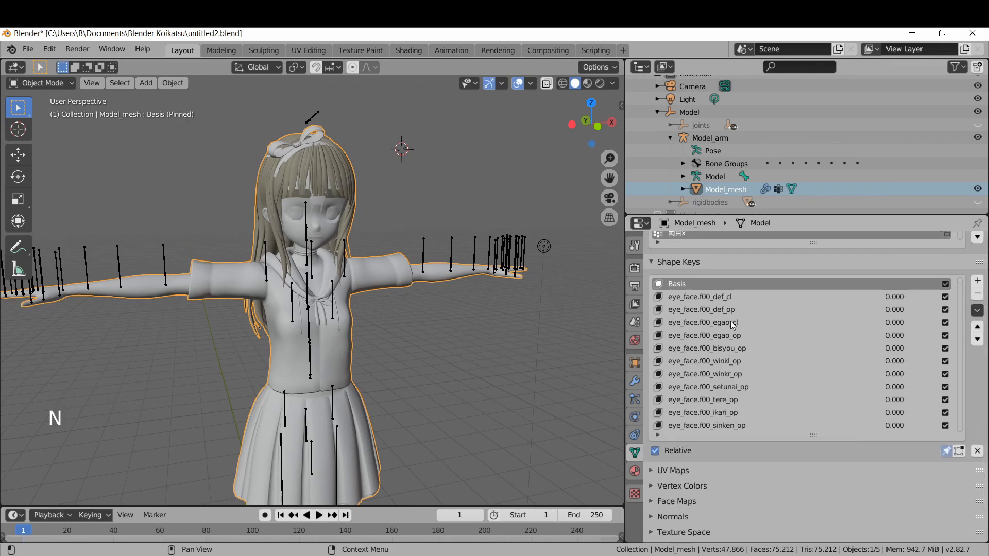
Preview the eye_face.f00_egao_cl shape key on the face up close
click(731, 323)
scroll(388, 216, up, 3)
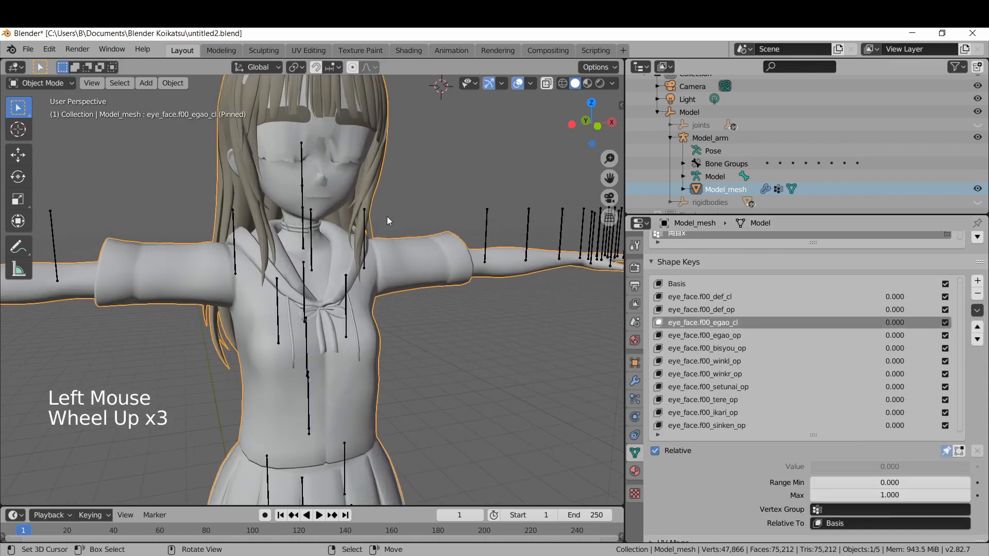
shift+middle_drag(388, 217, 379, 342)
scroll(376, 373, up, 1)
scroll(379, 342, up, 1)
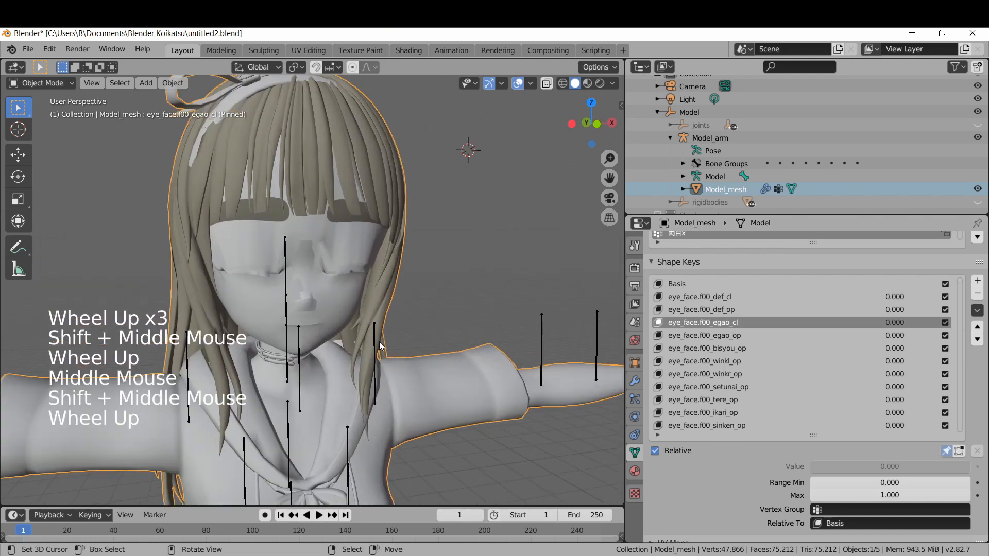
Hide the Model_arm armature and select Model_mesh again
right_click(284, 256)
key(h)
right_click(344, 249)
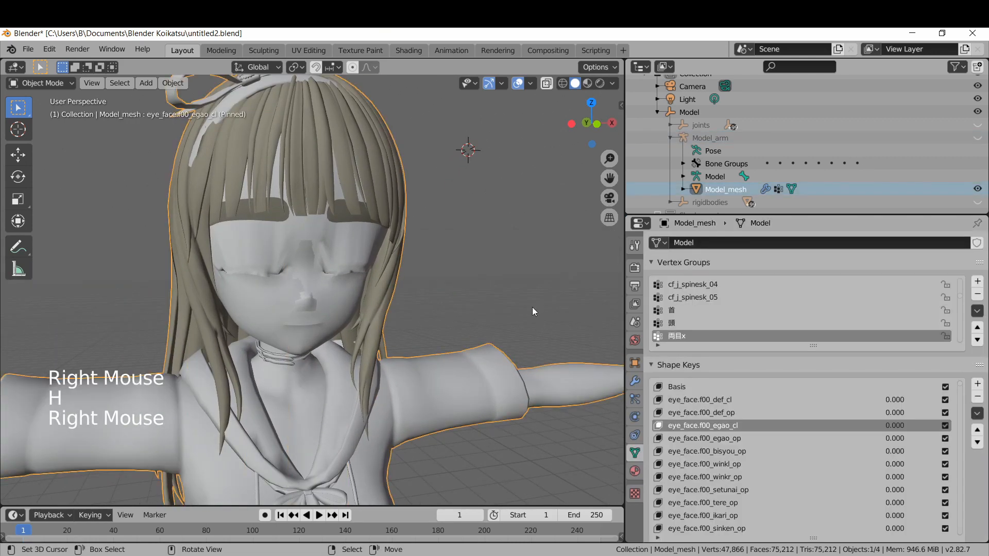
Step through the eye_face shape keys from egao_op to gyul_op to examine each eye deformation
click(781, 443)
key(Down)
key(Down)
key(Down)
key(Down)
key(Down)
key(Down)
key(Down)
key(Down)
key(Down)
key(Down)
key(Down)
key(Down)
key(Down)
key(Down)
key(Down)
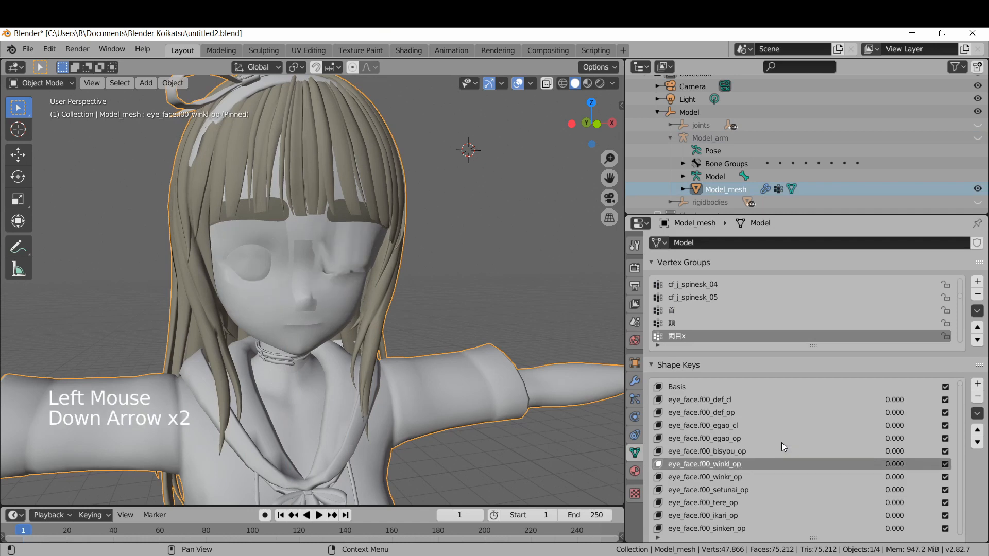
key(Down)
key(Down)
key(Down)
key(Down)
key(Down)
key(Down)
key(Down)
key(Down)
key(Down)
key(Down)
key(Down)
key(Down)
key(Down)
key(Down)
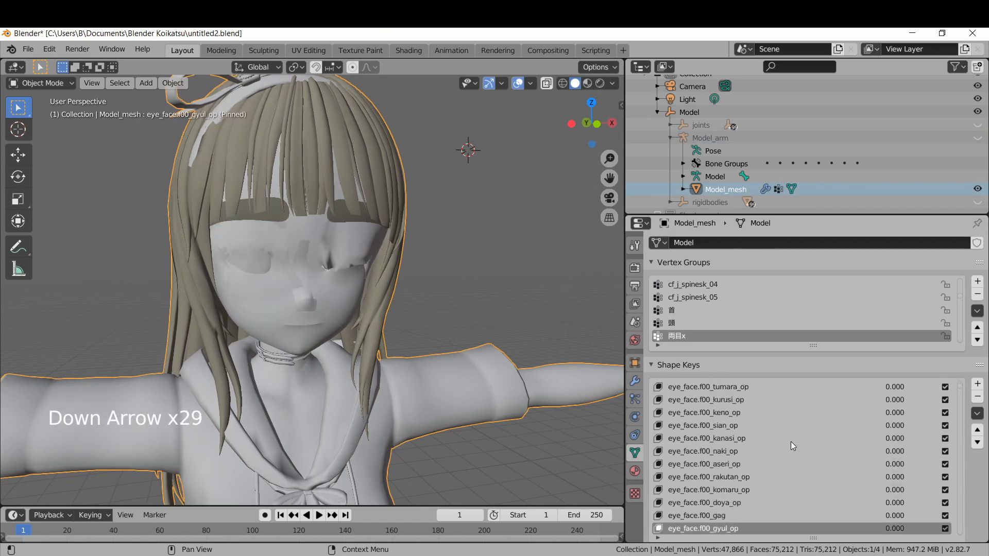
Step through the kuti_face shape keys to examine each mouth deformation on the face
drag(960, 389, 960, 393)
click(783, 406)
key(Down)
key(Down)
key(Down)
key(Down)
key(Down)
key(Down)
key(Down)
key(Down)
key(Down)
key(Down)
key(Down)
key(Down)
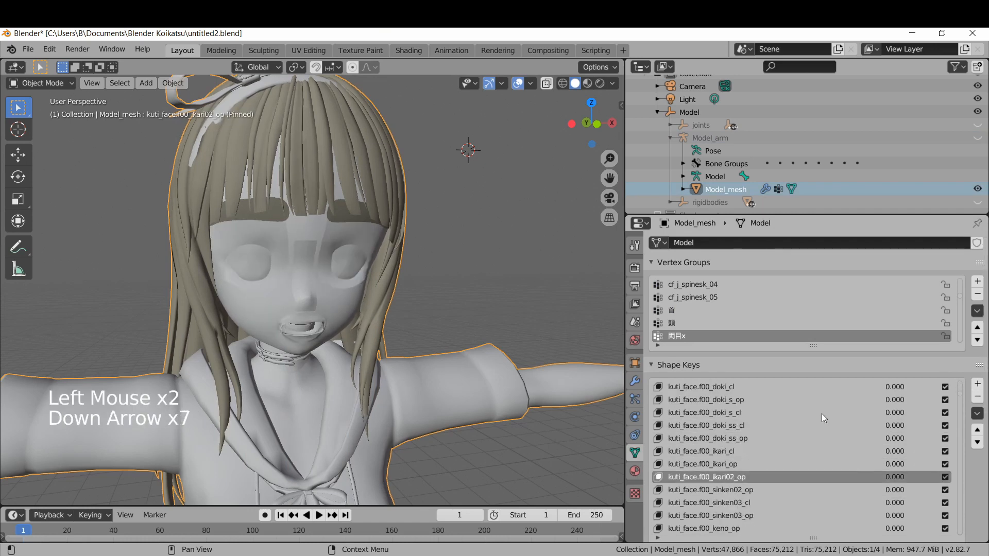
key(Down)
key(Down)
key(Down)
Step through the kuti_nose shape keys down to niko_cl to examine their effect on the face
click(961, 394)
click(778, 415)
key(Down)
key(Down)
key(Down)
key(Down)
key(Down)
key(Down)
key(Down)
key(Down)
key(Down)
key(Down)
key(Down)
key(Down)
key(Down)
key(Down)
key(Down)
key(Down)
key(Down)
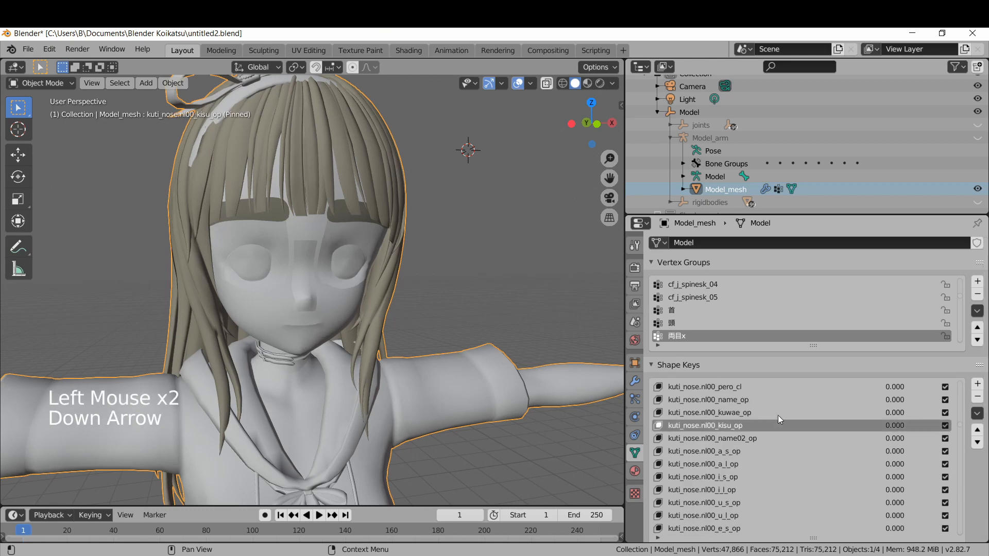
key(Down)
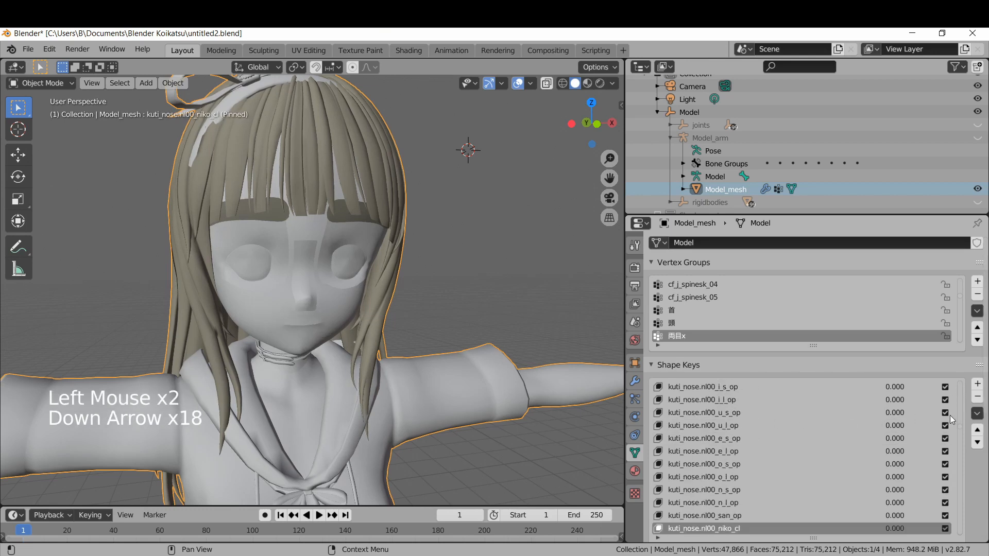
Step through the eye_line_u shape keys down to gyu02_cl to examine the upper eyelash deformations
drag(961, 426, 962, 446)
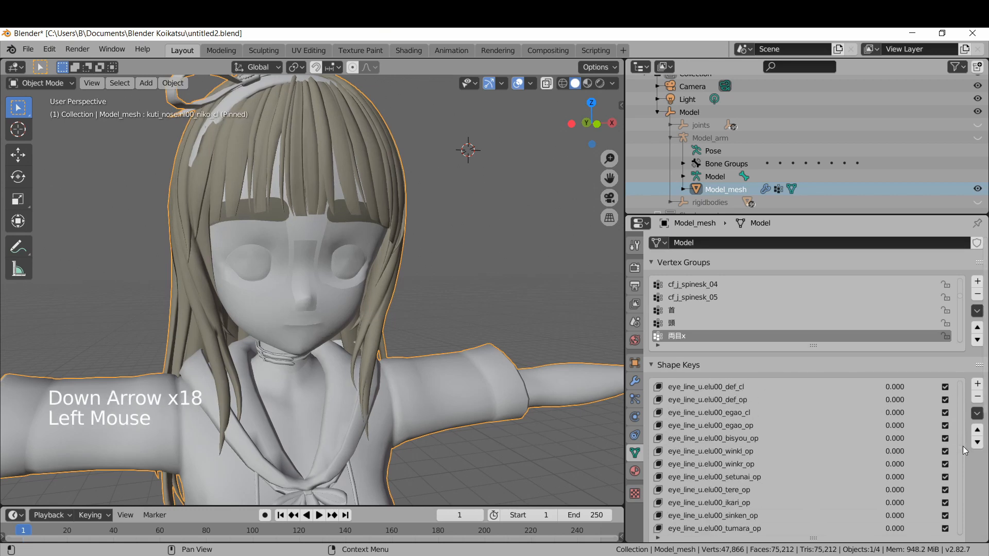
click(790, 434)
key(Down)
key(Down)
key(Down)
key(Down)
key(Down)
key(Down)
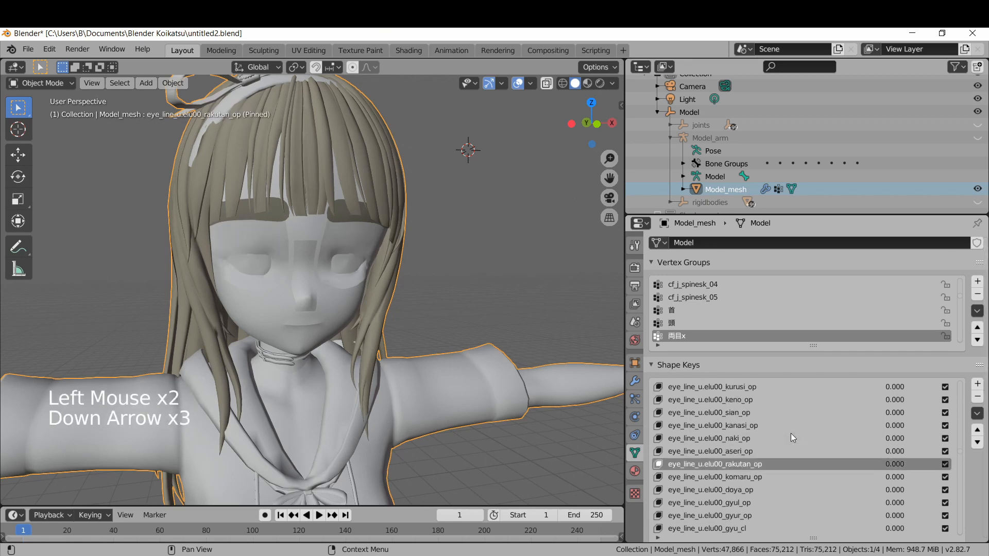
key(Down)
key(Down)
key(Down)
key(Down)
key(Down)
key(Down)
key(Down)
key(Down)
key(Down)
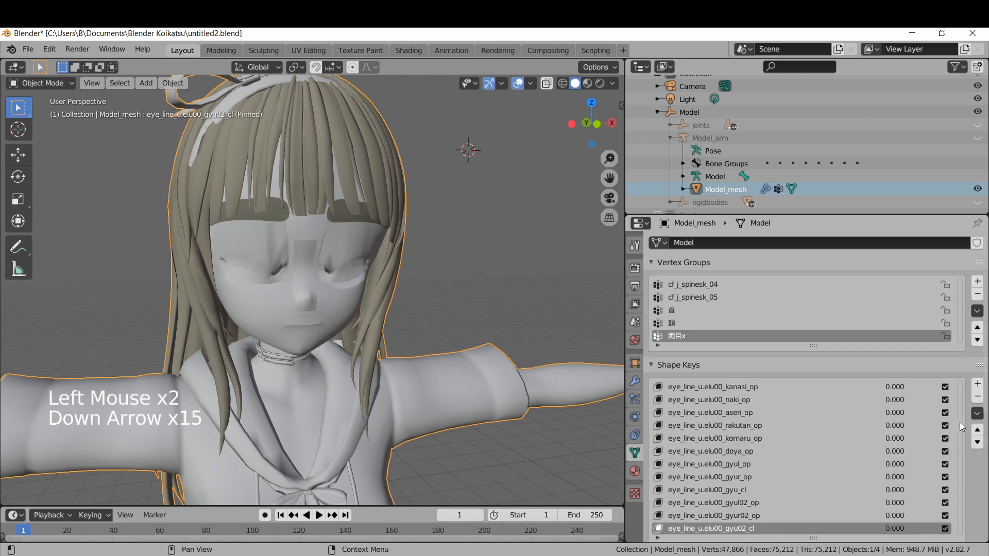
Make Basis the active shape key and turn off the shape key pinning
drag(959, 422, 731, 382)
click(694, 384)
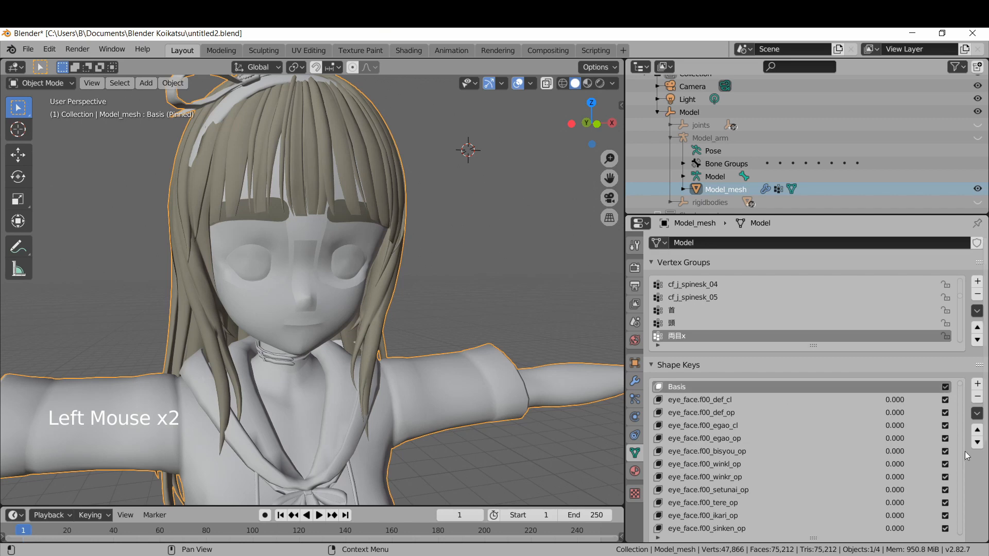
scroll(980, 466, down, 2)
click(947, 514)
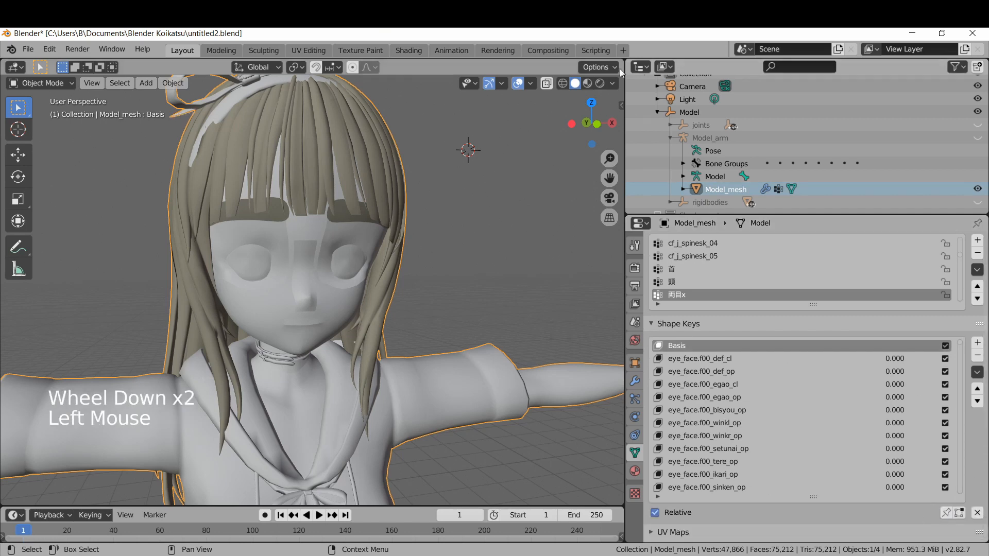
Paste the KK shapekey generation script into a text block in the Scripting workspace and run it
click(597, 51)
key(ctrl+v)
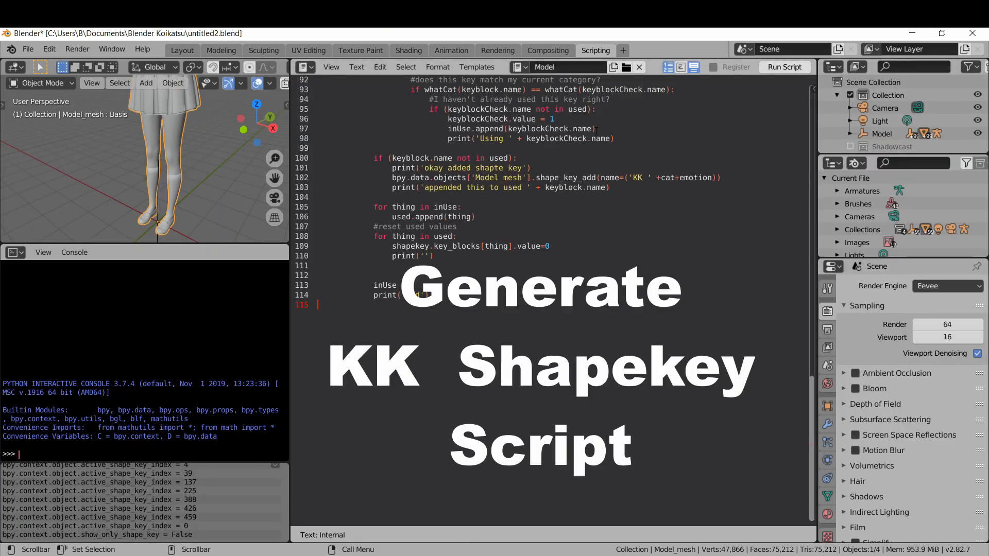
drag(812, 393, 781, 72)
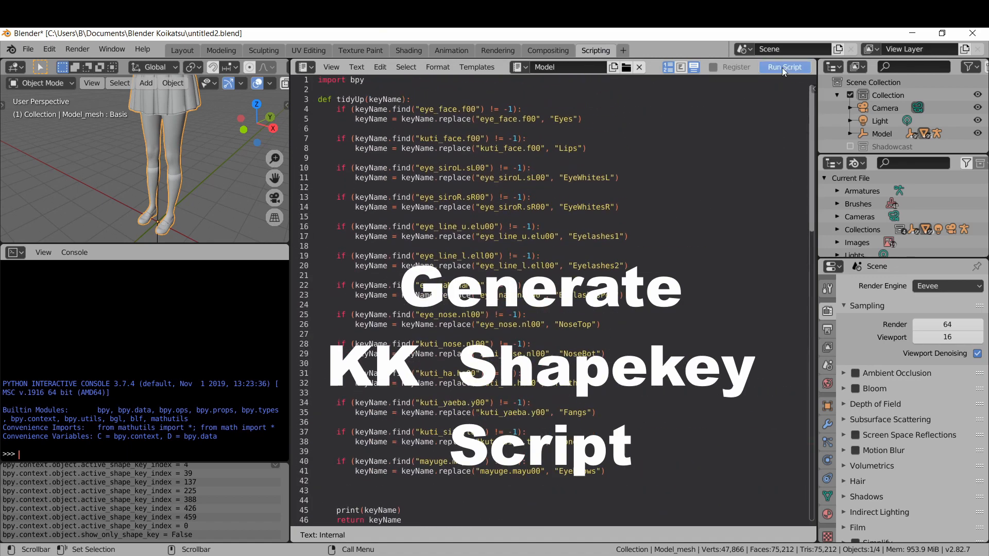
click(781, 67)
Return to the Layout workspace, find the generated KK shape keys and select KK Eyes_def_op
click(193, 51)
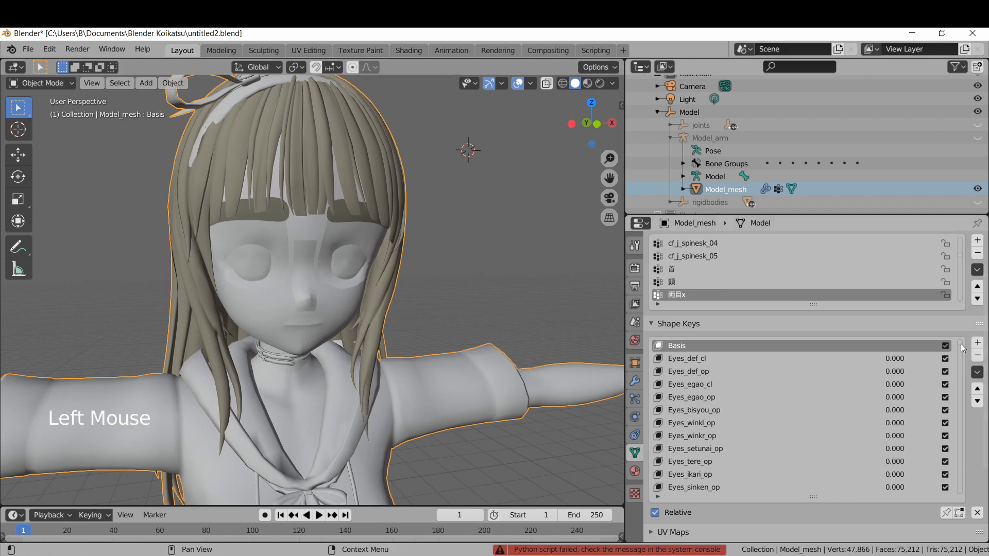
drag(960, 344, 960, 435)
drag(960, 442, 963, 477)
scroll(694, 407, up, 5)
click(720, 375)
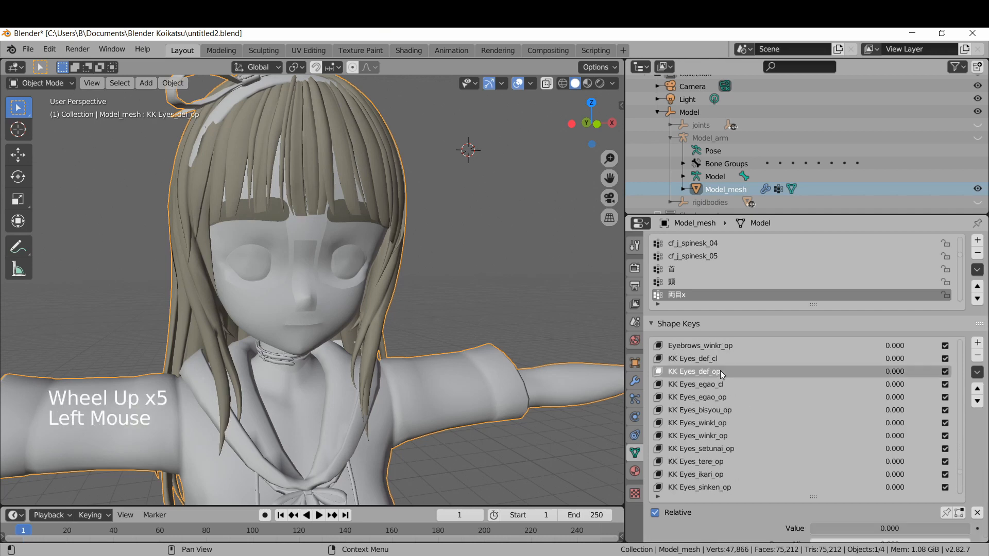
Step through the KK Eyes shape keys with pinning on to examine the combined eye expressions
key(Down)
key(Down)
click(768, 388)
key(Down)
key(Down)
key(Down)
key(Down)
key(Down)
key(Down)
key(Down)
key(Down)
key(Down)
key(Down)
key(Down)
key(Down)
key(Down)
key(Down)
key(Down)
key(Down)
key(Down)
key(Down)
key(Down)
scroll(768, 387, down, 6)
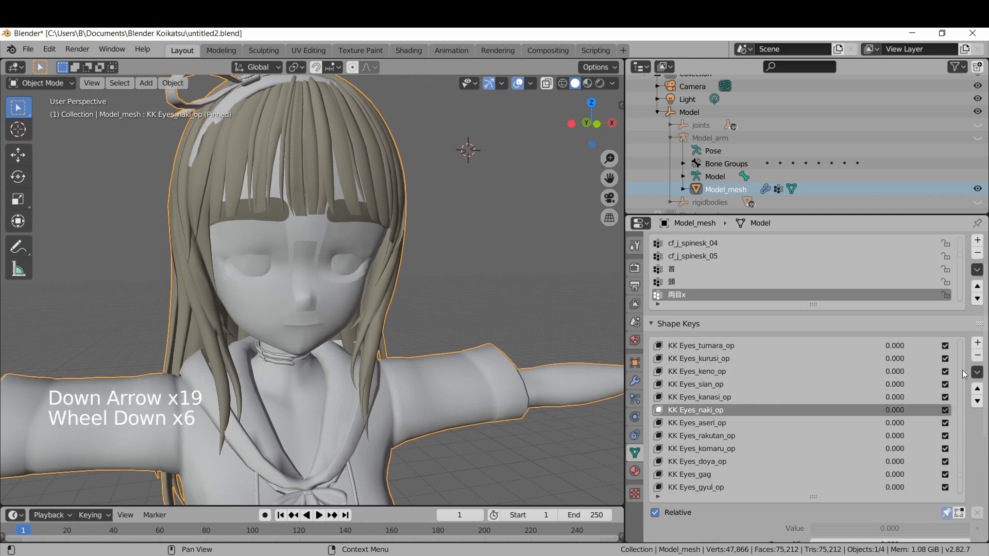
Step through the combined KK Mouth shape keys to examine the mouth expressions on the face
drag(959, 479, 960, 484)
click(781, 370)
key(Down)
key(Down)
key(Down)
key(Down)
key(Down)
key(Down)
key(Down)
key(Down)
key(Down)
key(Down)
key(Down)
key(Down)
key(Down)
key(Down)
key(Down)
key(Down)
key(Down)
key(Down)
key(Down)
key(Down)
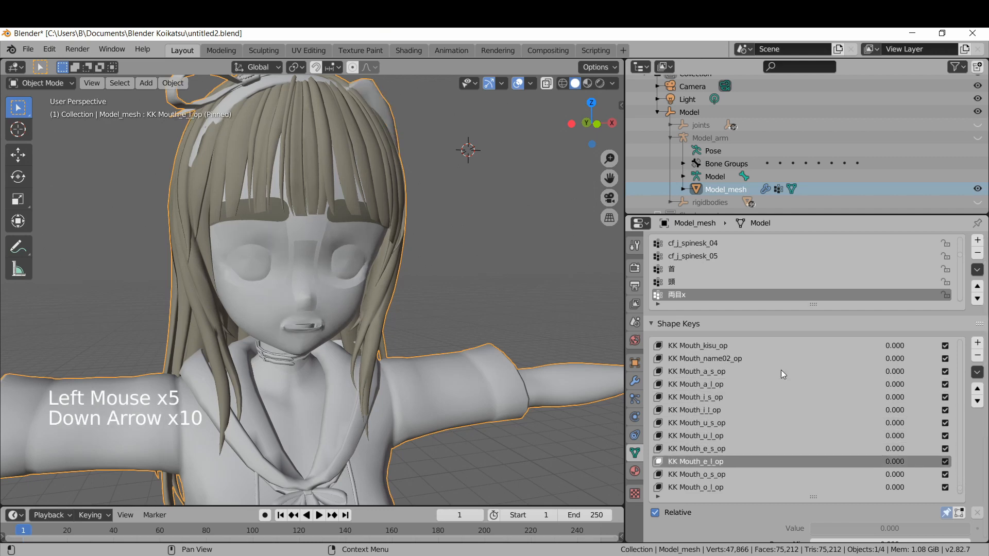
key(Down)
scroll(809, 427, down, 4)
click(790, 462)
key(Down)
key(Down)
key(Down)
key(Down)
key(Down)
key(Down)
key(Down)
middle_drag(418, 264, 386, 280)
middle_drag(386, 281, 379, 288)
Revert the file to its last saved version and confirm the revert
click(28, 48)
click(45, 101)
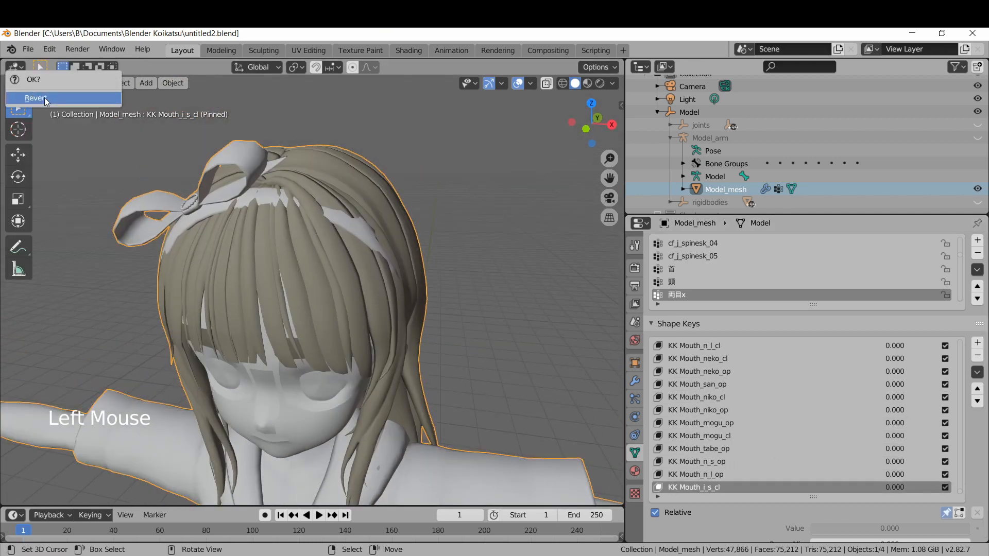
click(42, 99)
In the Scripting workspace, remove the last entry after "Teeth" from the script's mouth list and run the script
click(595, 50)
scroll(526, 335, up, 15)
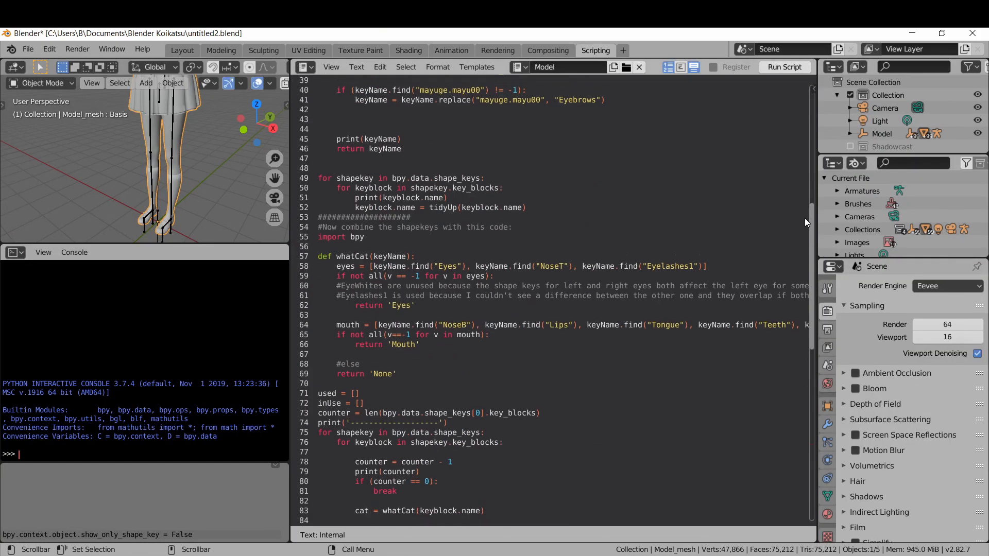
click(805, 334)
drag(662, 334, 600, 334)
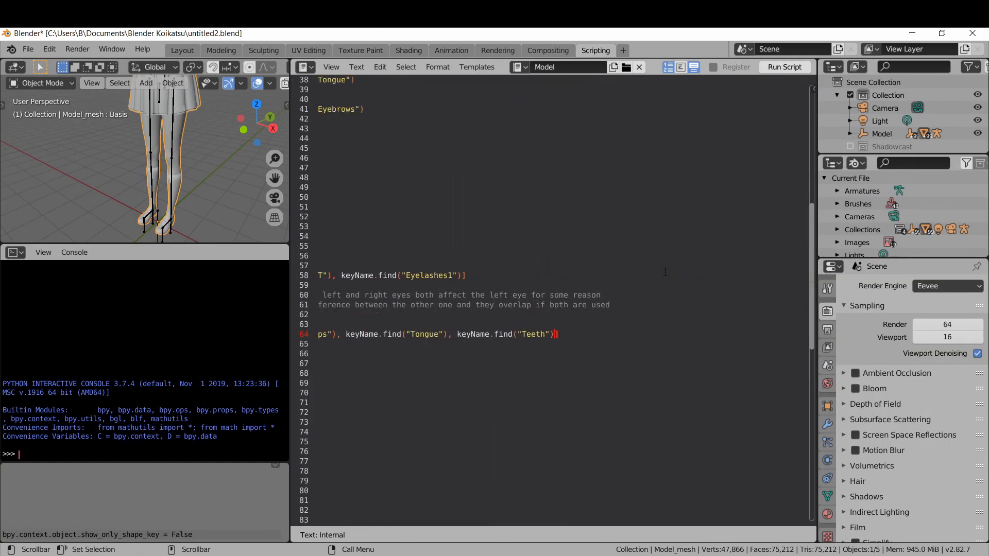
click(789, 68)
Return to the Layout workspace, select a regenerated KK Mouth shape key and turn on shape key pinning
click(181, 50)
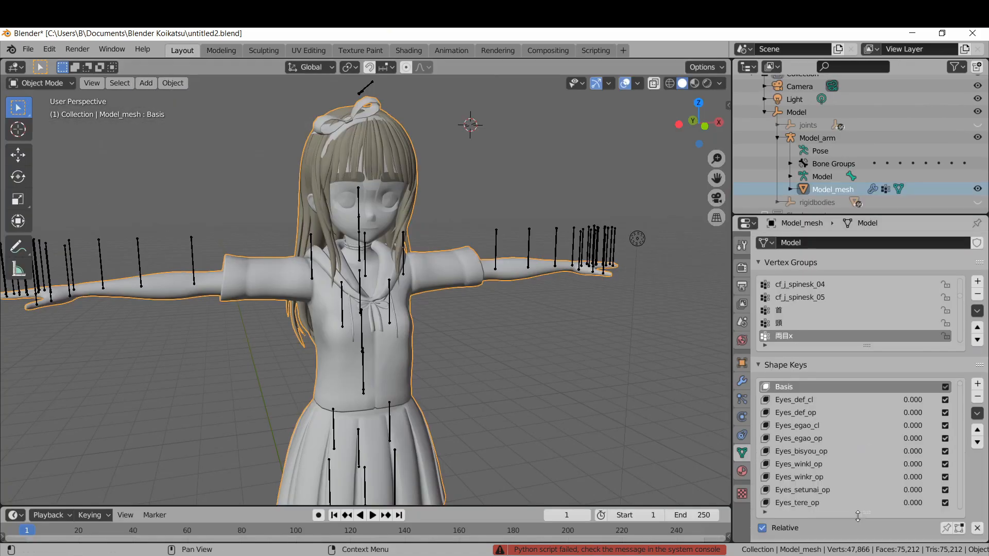
scroll(311, 244, up, 3)
scroll(311, 244, up, 2)
shift+middle_drag(311, 245, 299, 428)
drag(959, 386, 959, 507)
click(665, 463)
click(946, 528)
Step through the pinned KK Mouth shape keys to examine the mouth, tongue and teeth up close
middle_drag(340, 192, 318, 222)
ctrl+scroll(667, 462, up, 6)
scroll(307, 332, up, 3)
ctrl+scroll(741, 434, down, 10)
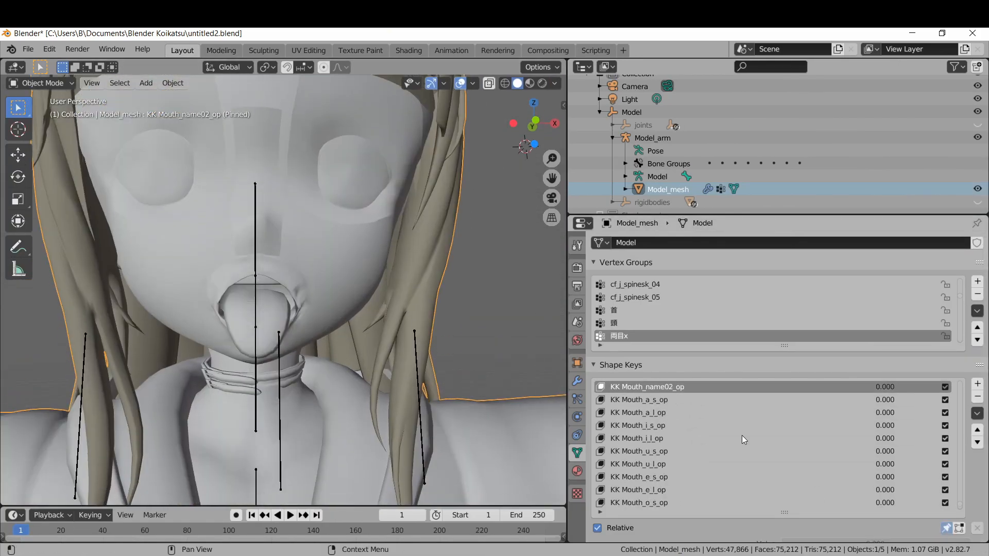
scroll(305, 295, up, 3)
middle_drag(304, 294, 326, 284)
ctrl+scroll(699, 416, up, 15)
scroll(366, 315, down, 4)
ctrl+scroll(693, 425, up, 20)
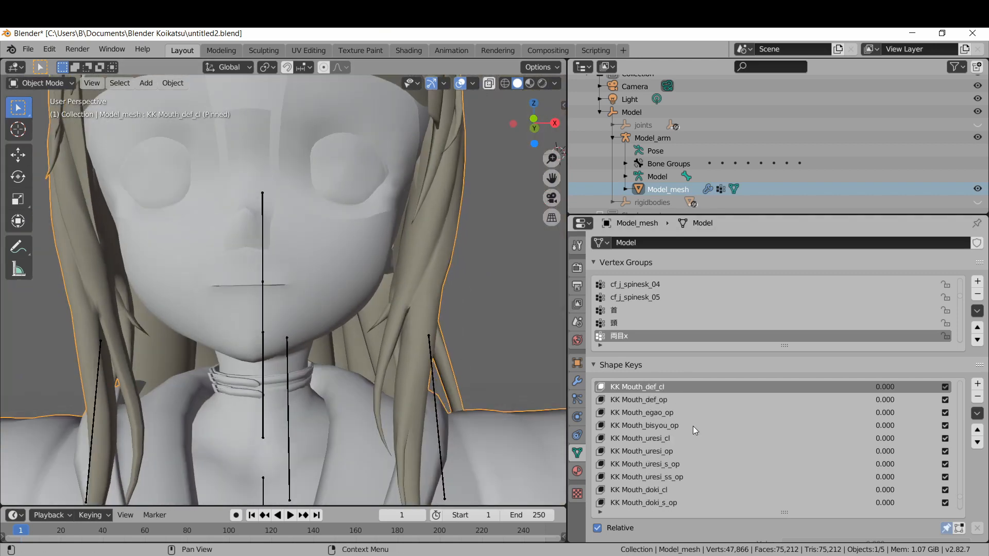
Show the model in material preview shading and step through the KK Mouth shape keys to examine them with textures
scroll(366, 315, down, 2)
key(z)
click(364, 378)
ctrl+scroll(692, 407, up, 3)
ctrl+scroll(691, 408, down, 20)
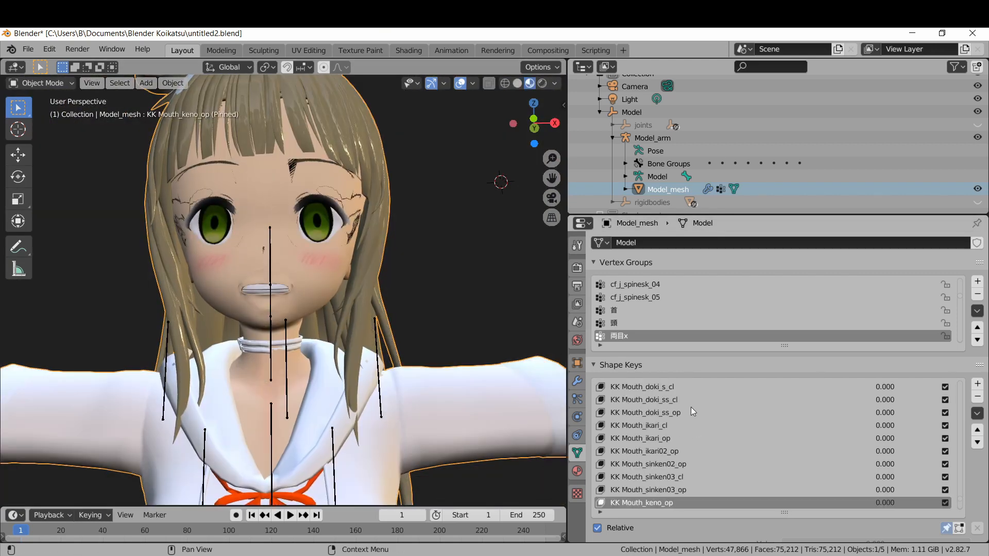
ctrl+scroll(691, 407, up, 2)
ctrl+scroll(691, 407, up, 2)
ctrl+scroll(690, 407, down, 18)
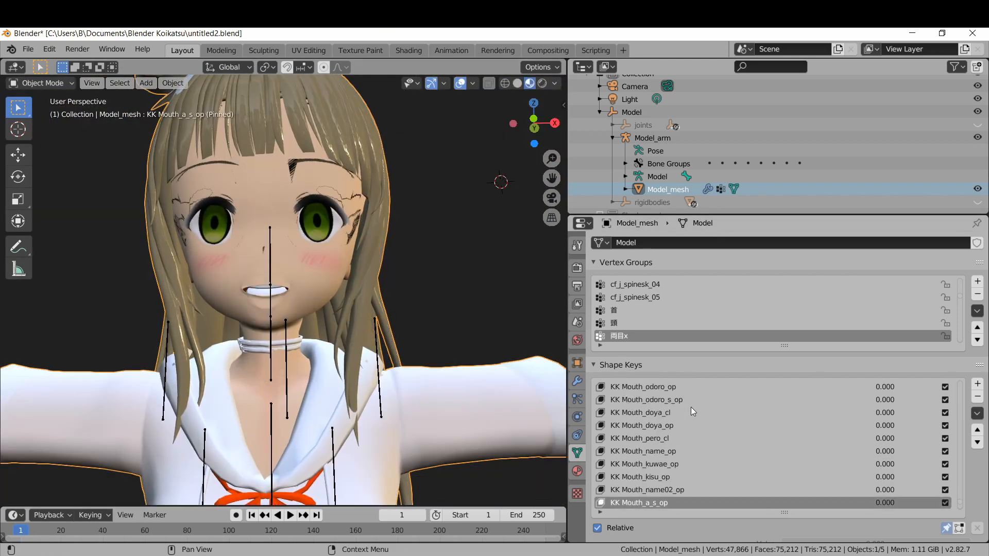
Save the blend file with the regenerated KK shape keys
middle_drag(379, 296, 387, 311)
scroll(387, 311, down, 4)
key(ctrl+s)
scroll(366, 323, up, 4)
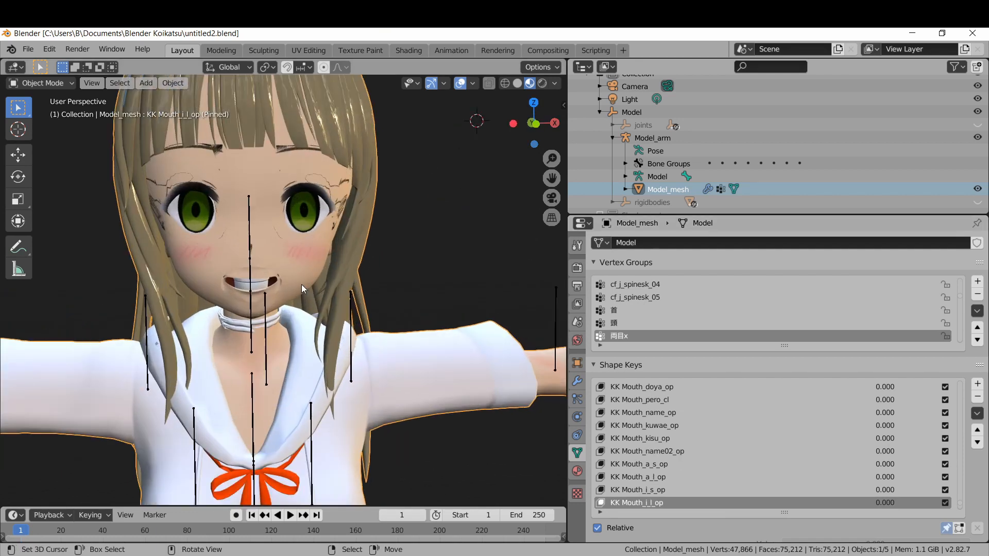
Turn off shape key pinning and filter the shape key list by "doya"
click(600, 513)
click(632, 523)
text(doya)
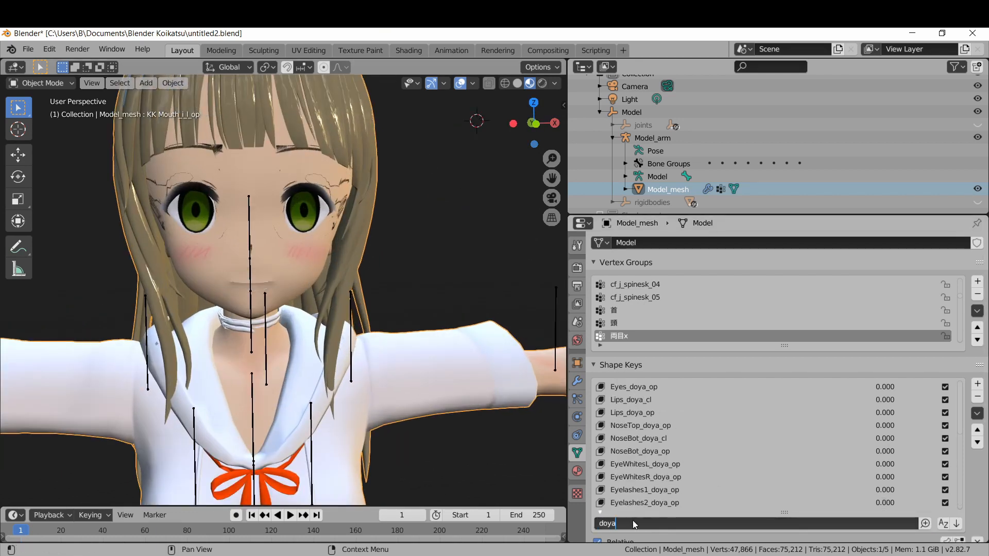
key(Return)
Try the combined doya expression by setting KK Mouth_doya_cl and KK Eyes_doya_op to 1
scroll(799, 460, down, 7)
click(875, 490)
text(1)
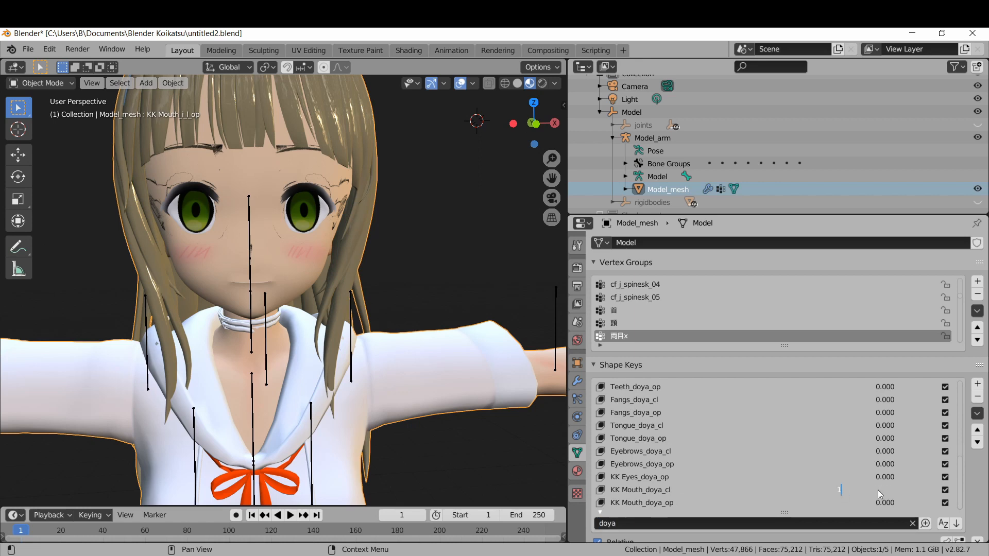
key(Return)
click(880, 478)
text(1)
key(Return)
scroll(283, 290, up, 1)
shift+middle_drag(283, 290, 342, 296)
text(1)
key(Return)
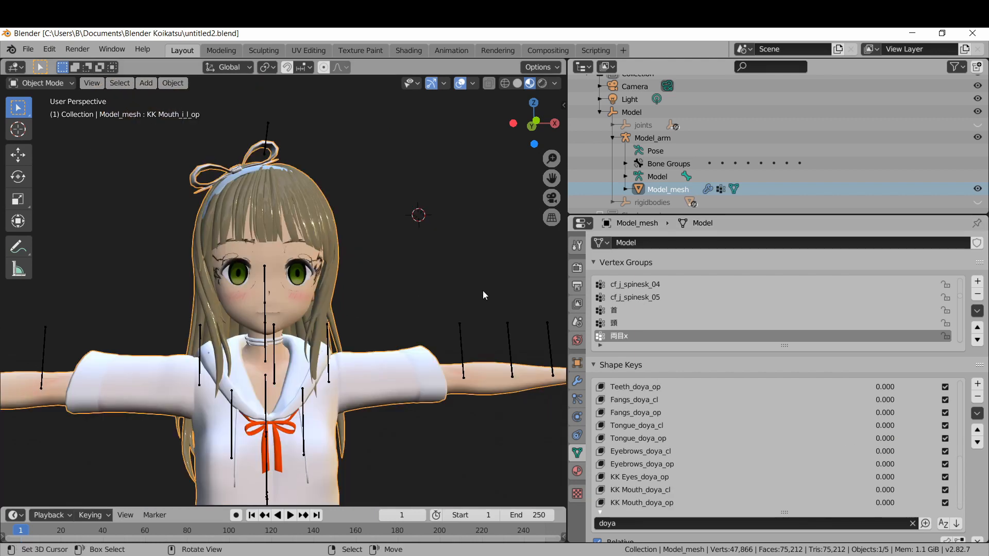
Switch to the Shading workspace, resize its areas to enlarge the node editor and frame all material nodes and the model's face
click(410, 51)
drag(148, 338, 147, 303)
drag(151, 288, 43, 260)
drag(257, 333, 329, 240)
key(a)
key(KP_Decimal)
shift+middle_drag(388, 365, 364, 392)
scroll(358, 399, up, 3)
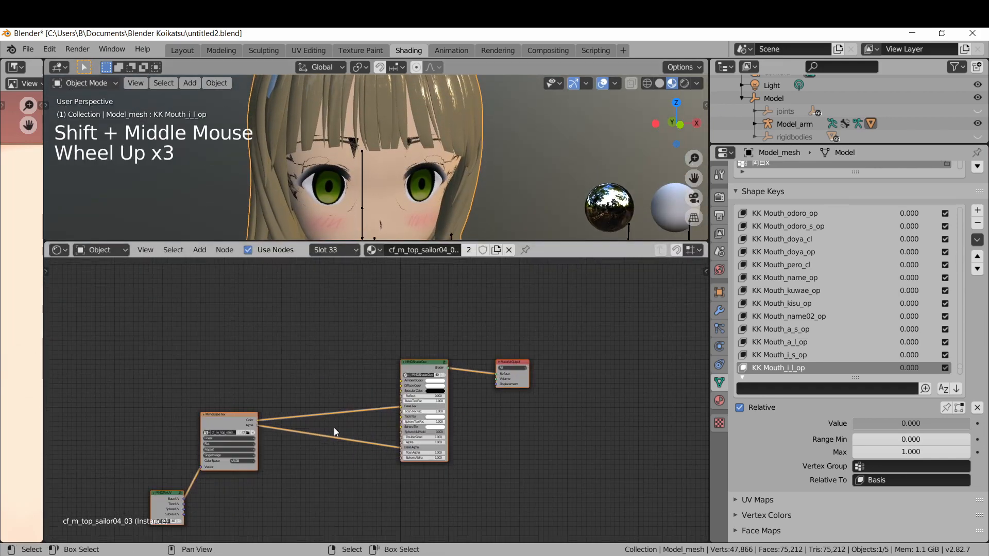
Move the Mmd Base Tex and MMDTexUV nodes closer to the MMDShaderDev node
shift+middle_drag(333, 433, 361, 379)
drag(173, 332, 318, 496)
key(g)
click(532, 377)
middle_drag(532, 377, 494, 405)
Open the MMDShaderDev node group and delete the nodes between Group Input and Group Output
scroll(491, 386, up, 4)
middle_drag(474, 339, 381, 360)
scroll(437, 347, up, 2)
click(427, 317)
scroll(427, 330, down, 16)
drag(262, 274, 571, 489)
key(Delete)
Reposition the Group Input and Group Output nodes with a gap between them inside the MMDShaderDev group
drag(584, 381, 257, 443)
middle_drag(240, 450, 395, 384)
scroll(395, 384, up, 19)
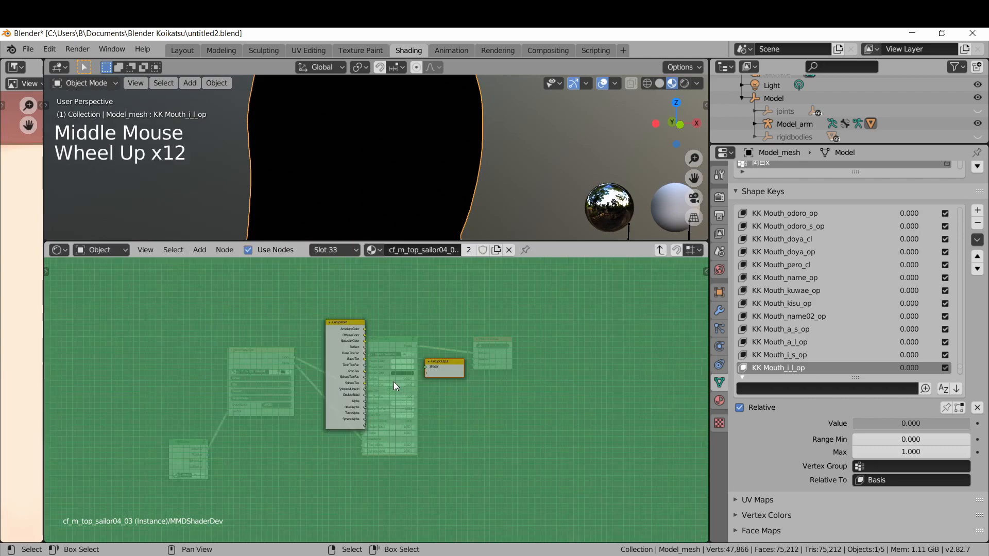
drag(437, 368, 544, 360)
middle_drag(544, 361, 486, 387)
click(393, 363)
drag(484, 386, 493, 387)
Append the KK shader node group from the NodeTree folder of the 6 Actual Shader redo.blend file
click(32, 49)
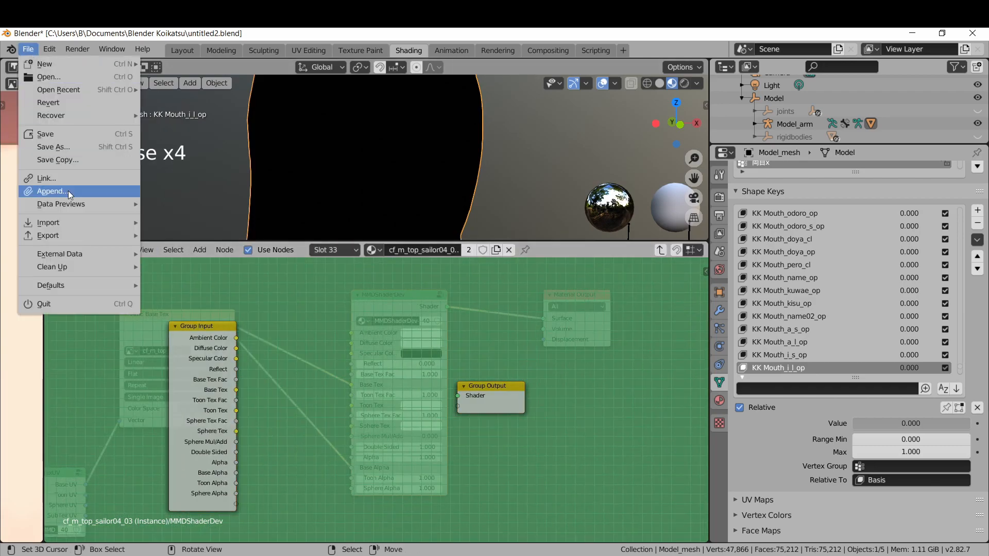
click(52, 191)
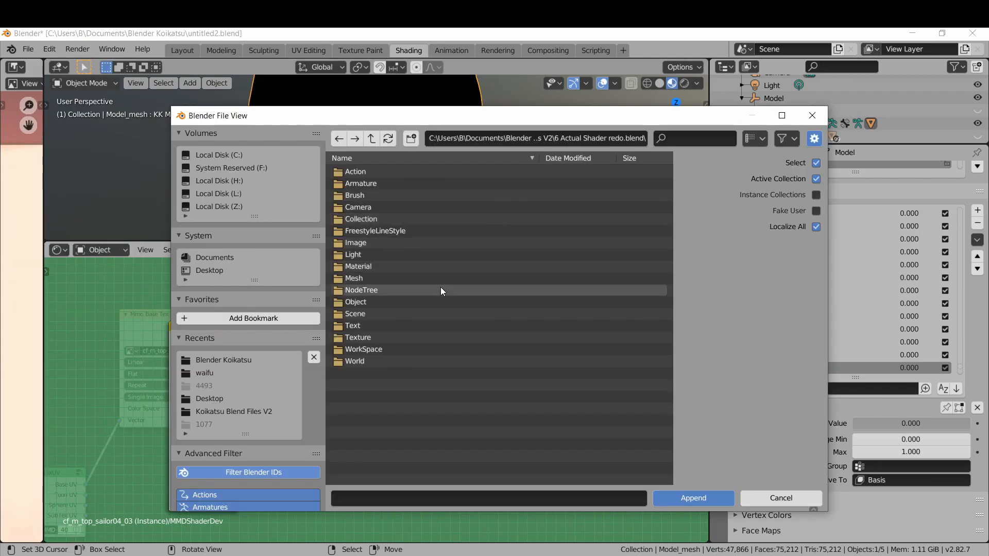
double_click(441, 288)
scroll(436, 309, down, 3)
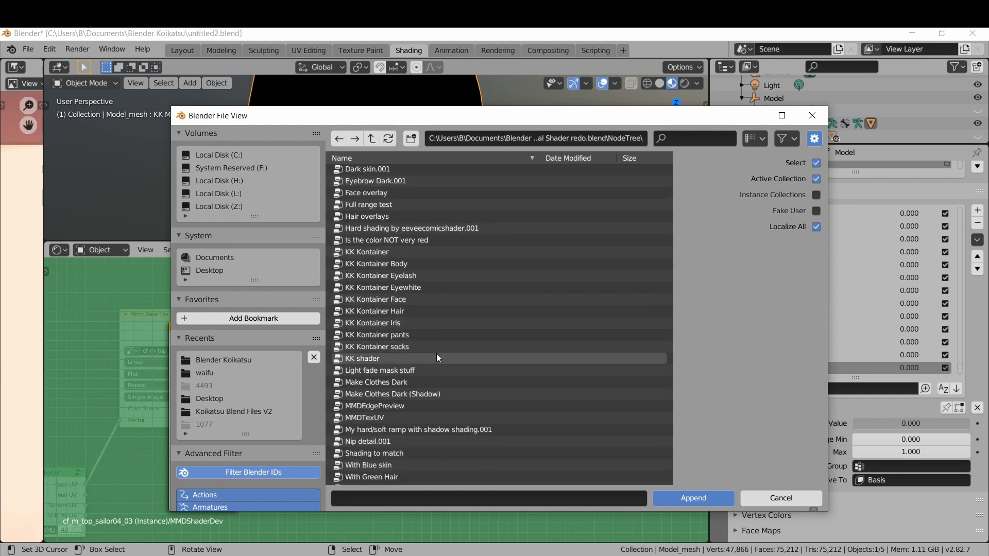
click(437, 358)
click(693, 498)
Add the KK shader group between Group Input and Group Output, widen it and move Group Output clear of it
key(shift+a)
click(409, 347)
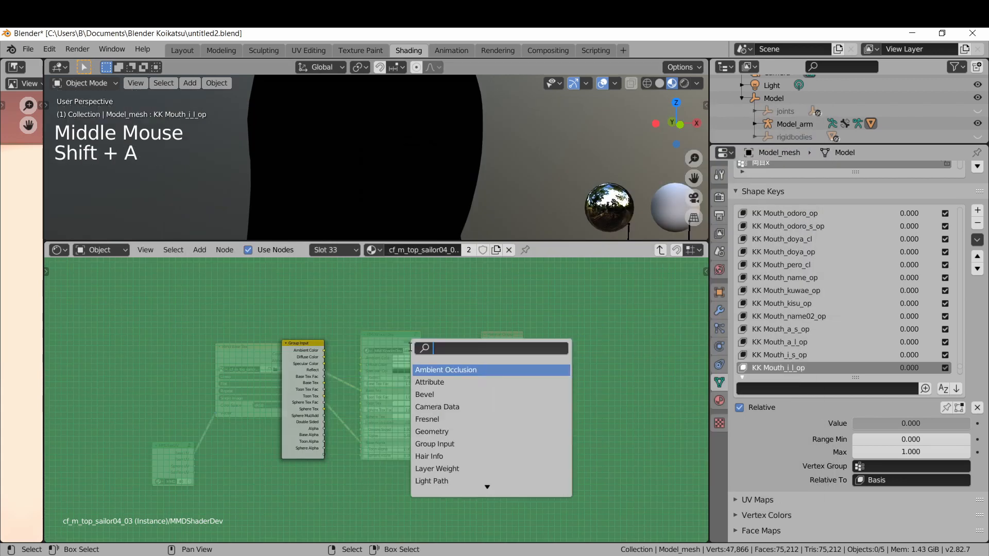
text(kk)
key(Return)
click(437, 388)
scroll(436, 348, up, 5)
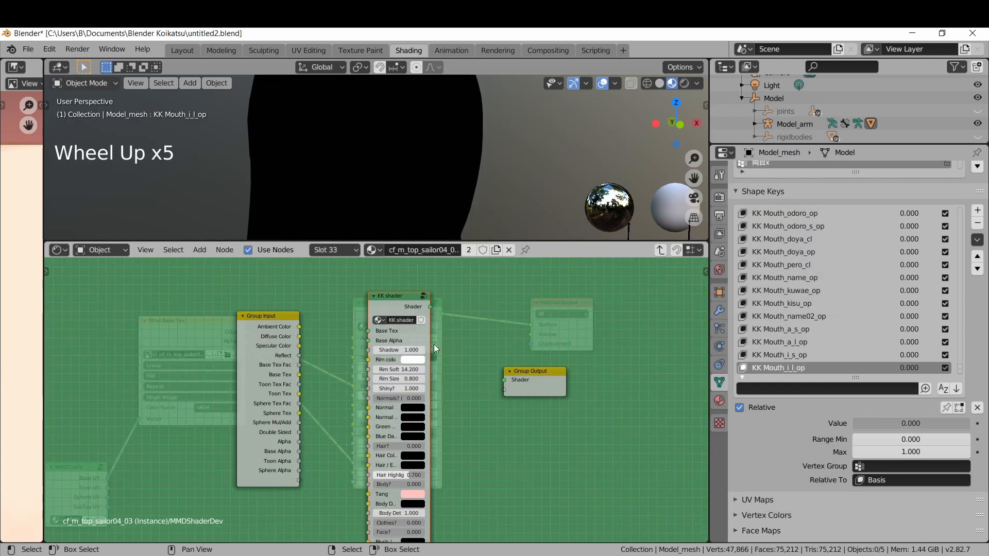
drag(430, 333, 486, 332)
drag(536, 371, 601, 366)
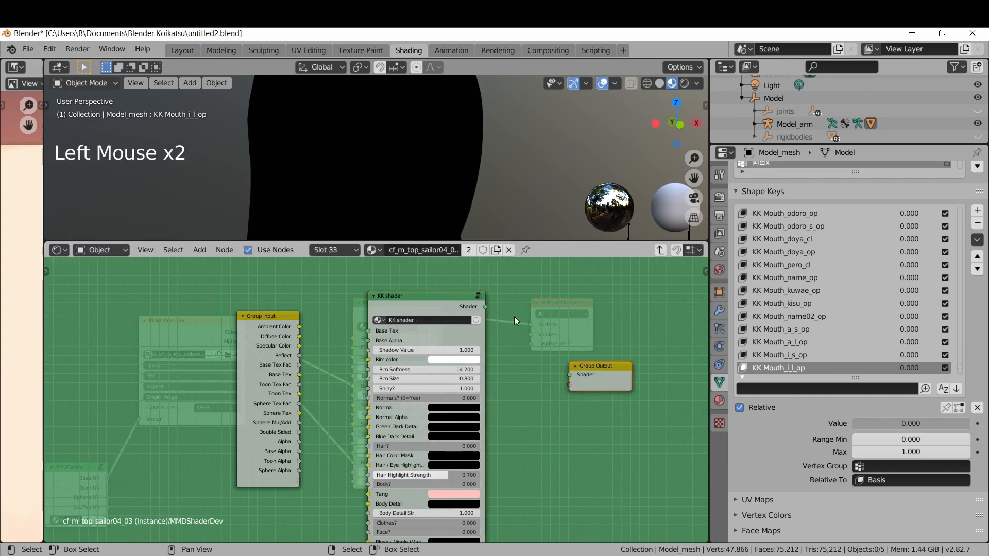
Connect the KK shader's Shader output to Group Output, and Group Input's Base Tex and Base Alpha to the KK shader
alt+right_drag(424, 301, 537, 341)
alt+right_drag(587, 372, 588, 373)
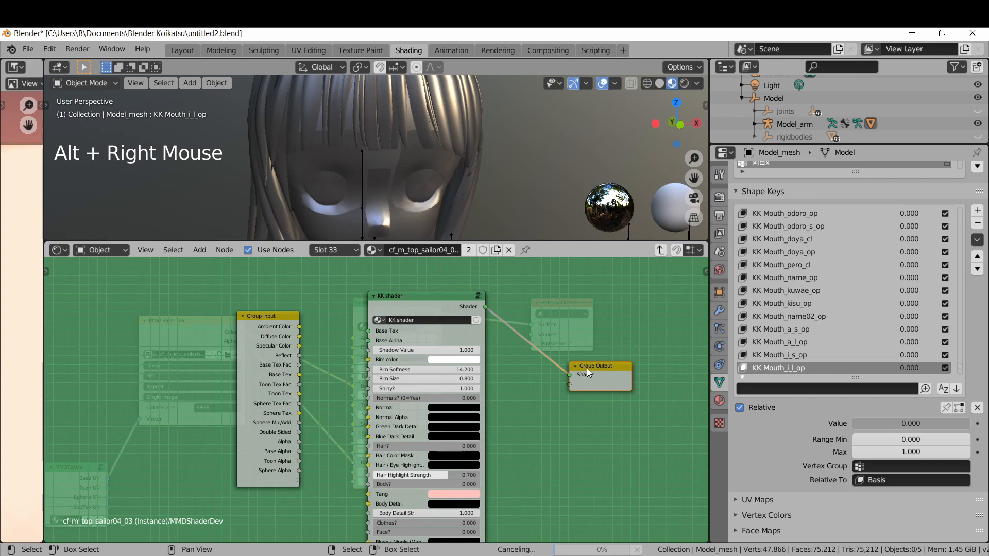
alt+right_drag(273, 350, 408, 338)
drag(276, 315, 268, 313)
Remove every MMDShaderDev group input except Base Tex and Base Alpha, and exit the node group
key(n)
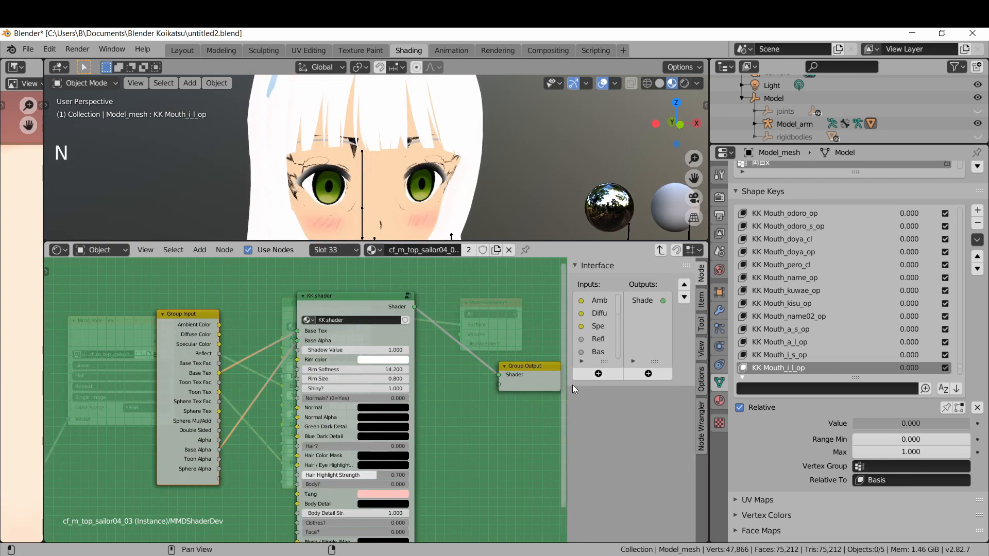
drag(567, 389, 516, 389)
drag(564, 361, 565, 515)
click(557, 300)
scroll(557, 300, down, 1)
click(684, 524)
click(684, 524)
click(684, 523)
click(684, 523)
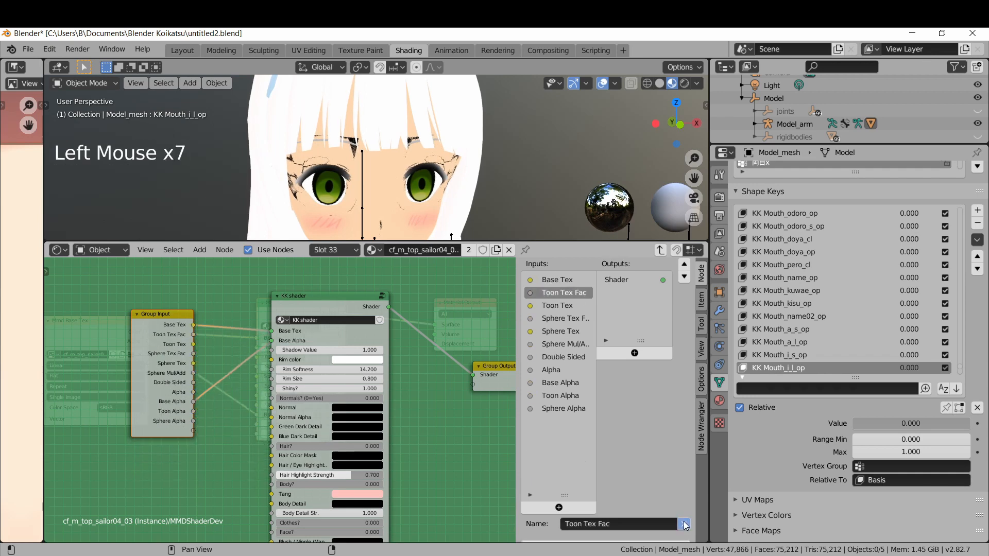
click(684, 523)
click(684, 524)
click(684, 523)
click(683, 524)
click(684, 524)
click(684, 524)
click(581, 305)
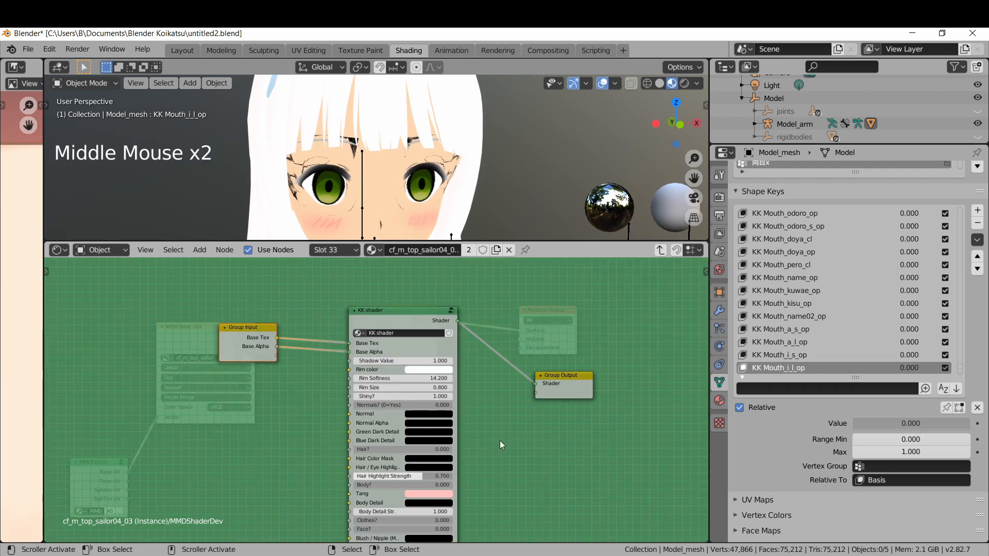
click(661, 252)
middle_drag(383, 394, 428, 401)
In the Scripting workspace, run a script that sets every mmd_base_tex image's color space to Raw
click(288, 416)
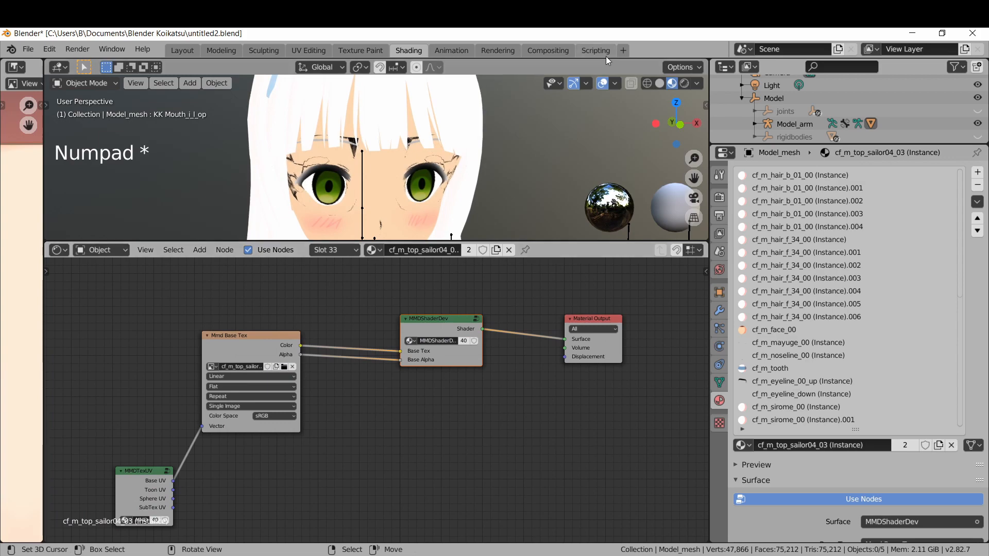
click(595, 51)
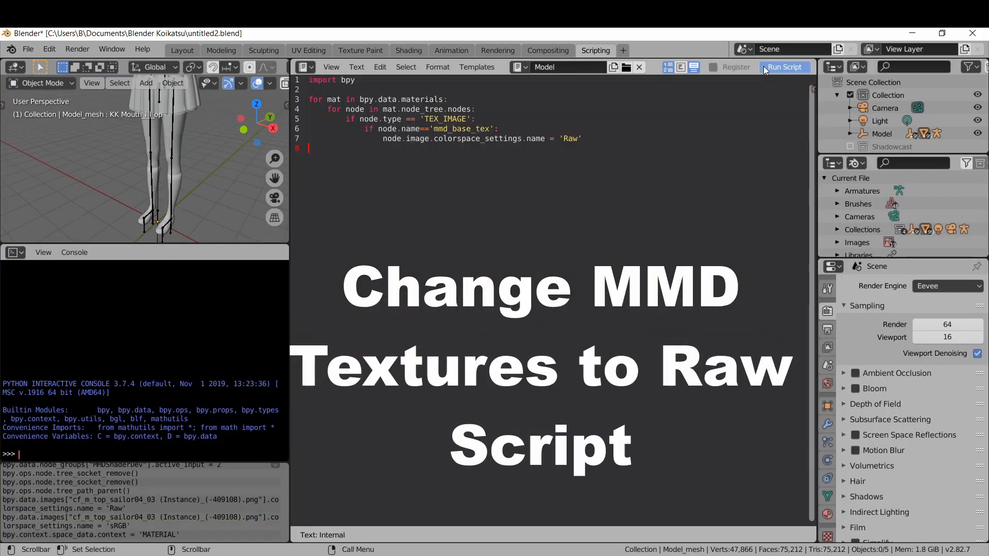
click(764, 67)
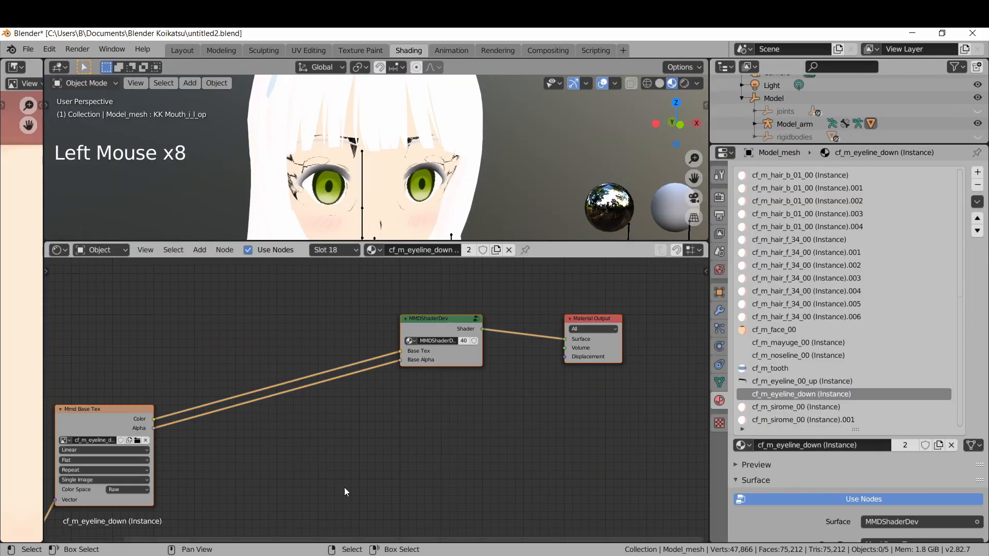
In the cf_m_eyeline_down material's nodes, rename the MMDShaderDev node group to KK Kontainer
middle_drag(344, 488, 425, 444)
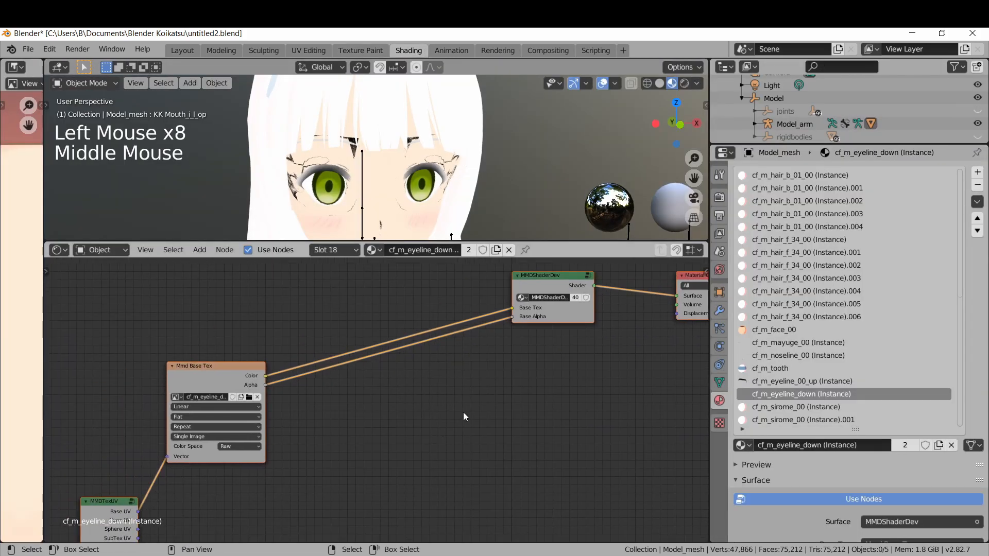
scroll(537, 370, down, 1)
middle_drag(536, 369, 469, 404)
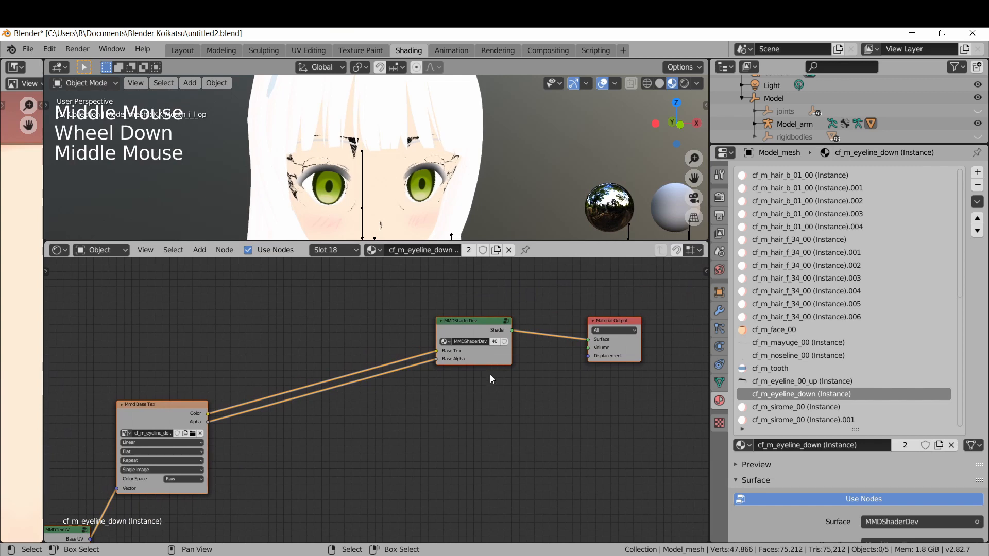
scroll(490, 376, up, 3)
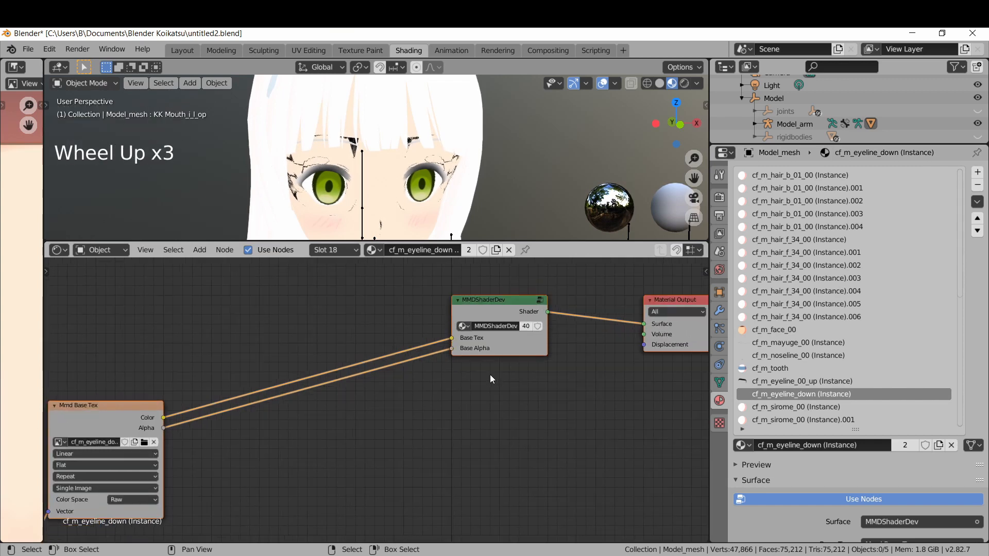
scroll(490, 369, down, 2)
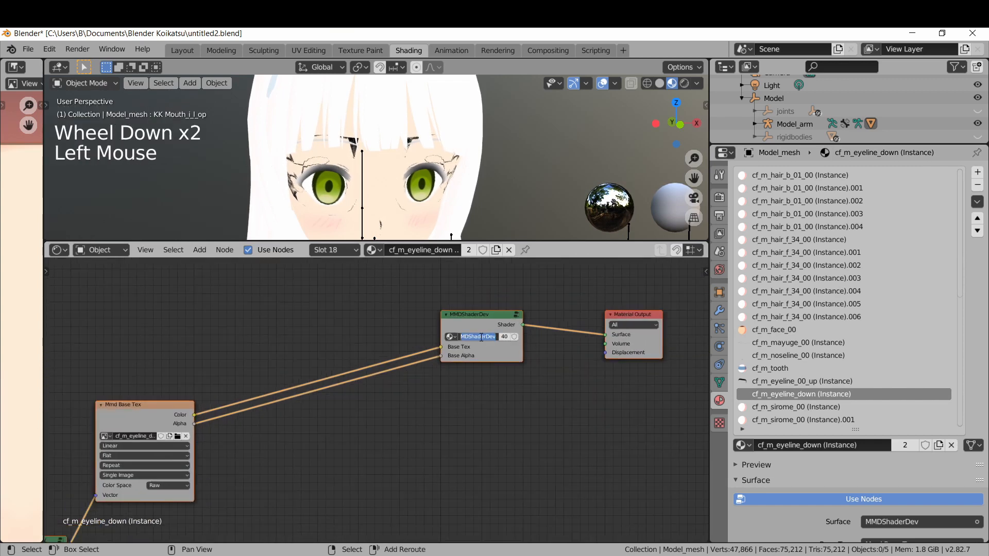
text(KK Kontainer)
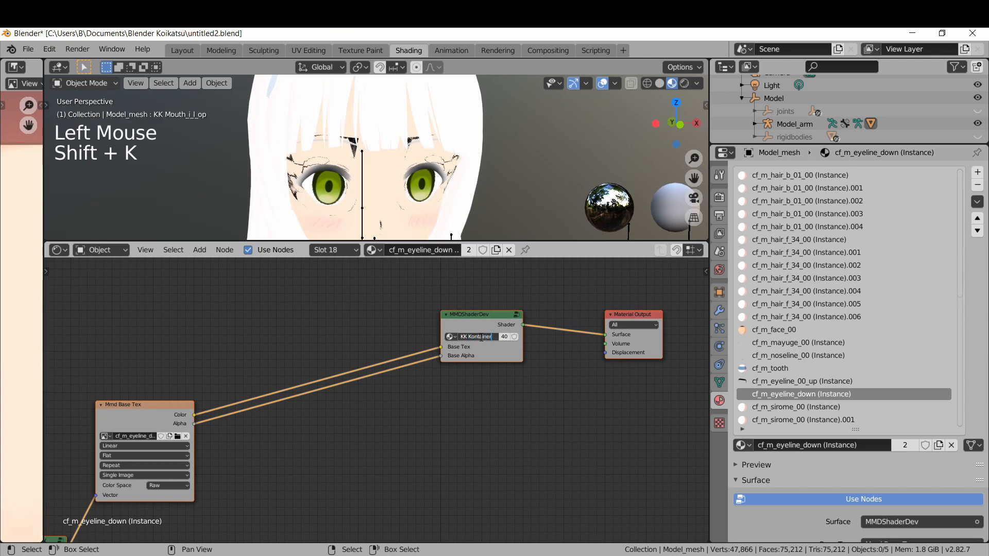